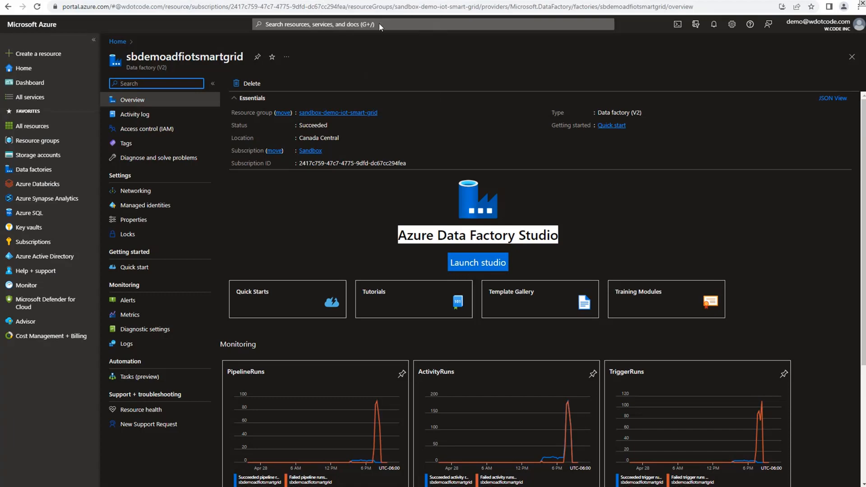
Launch Data Factory Studio for the sbdemoadfiotsmartgrid factory and start creating a new linked service
{"action": "left_click", "coordinate": [485, 266]}
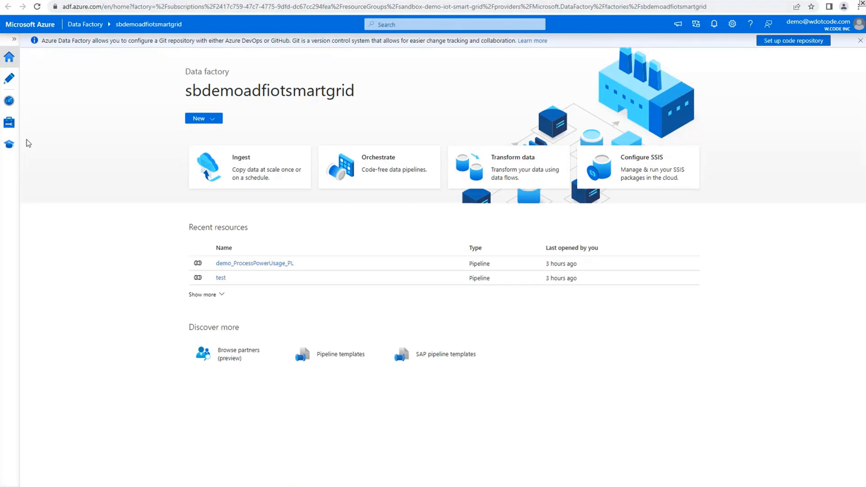
{"action": "left_click", "coordinate": [14, 40]}
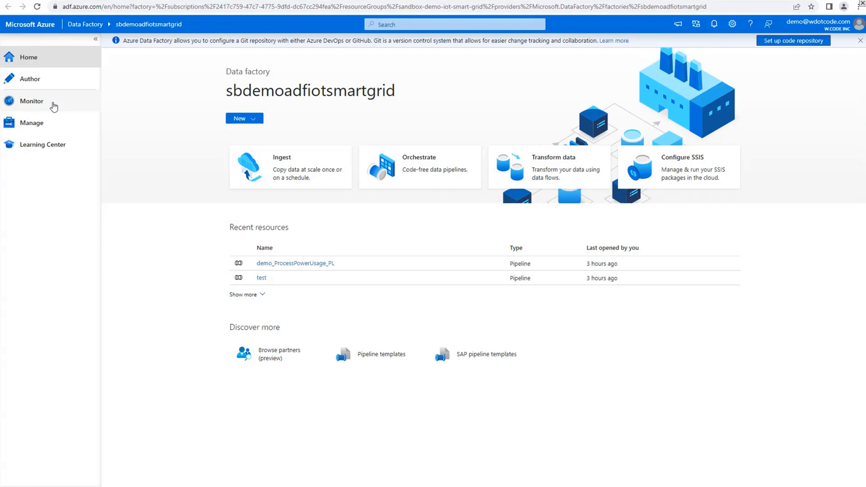
{"action": "left_click", "coordinate": [55, 128]}
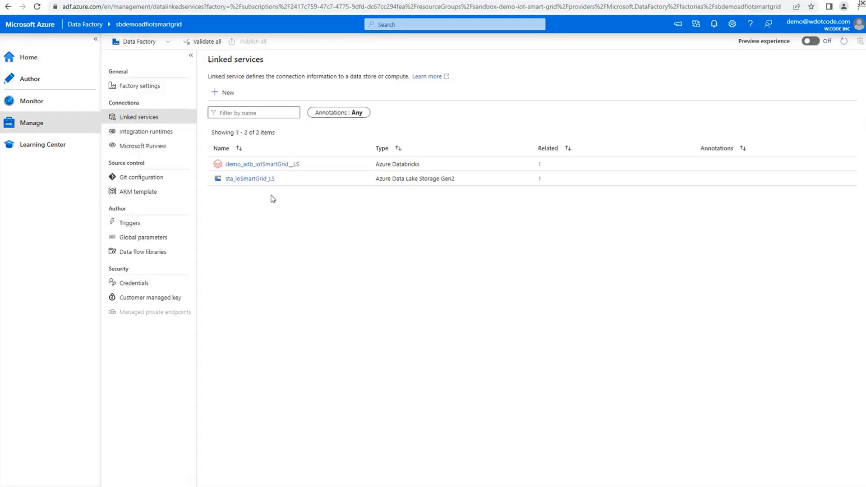
{"action": "left_click", "coordinate": [154, 120]}
{"action": "left_click", "coordinate": [221, 93]}
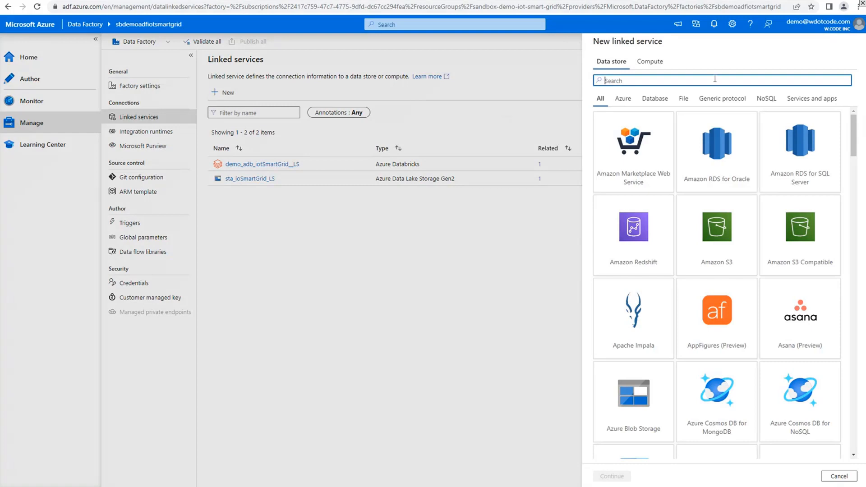
Examine the data store and compute connector types available for a new linked service
{"action": "left_click", "coordinate": [651, 66]}
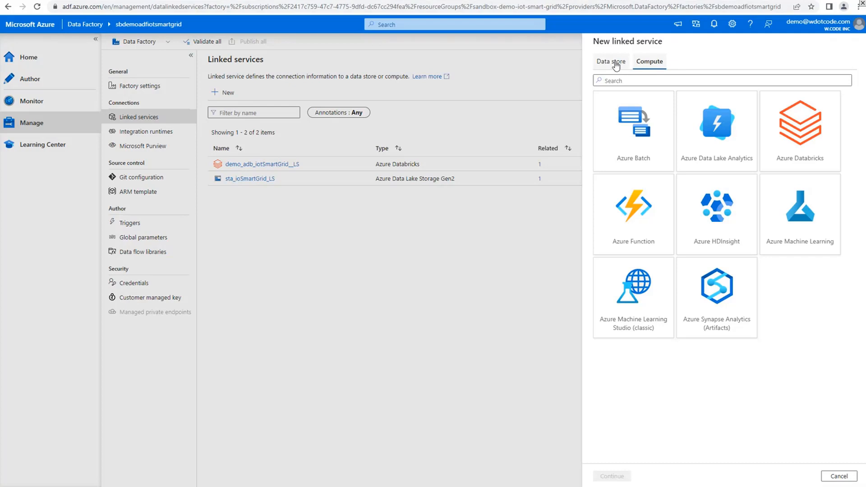
{"action": "left_click", "coordinate": [623, 66]}
{"action": "left_click", "coordinate": [648, 64]}
{"action": "left_click", "coordinate": [607, 62]}
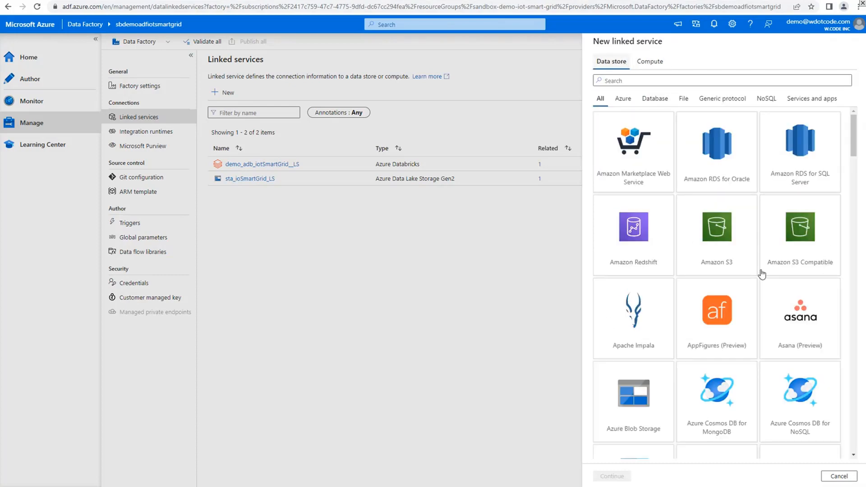
{"action": "scroll", "coordinate": [756, 332], "scroll_direction": "down", "scroll_amount": 4}
{"action": "scroll", "coordinate": [757, 333], "scroll_direction": "up", "scroll_amount": 4}
{"action": "scroll", "coordinate": [757, 333], "scroll_direction": "down", "scroll_amount": 5}
{"action": "scroll", "coordinate": [757, 333], "scroll_direction": "up", "scroll_amount": 5}
Choose the Azure Databricks compute type for the new linked service and continue to its configuration
{"action": "left_click", "coordinate": [650, 62]}
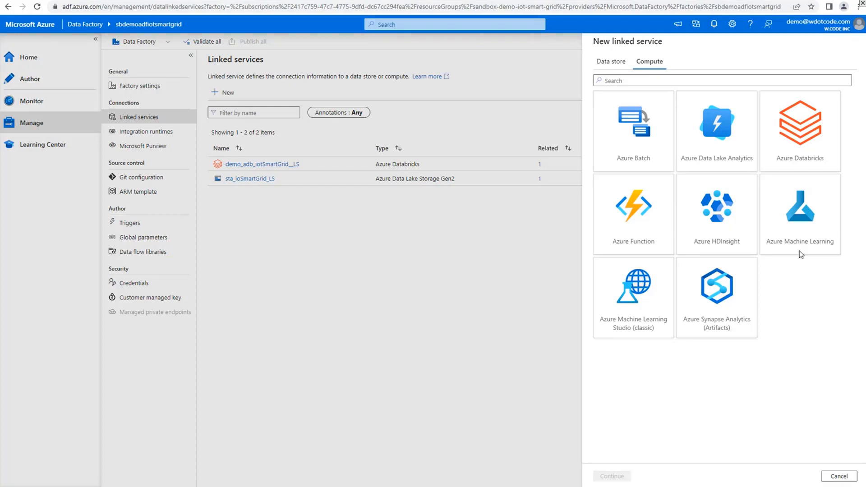
{"action": "left_click", "coordinate": [799, 135]}
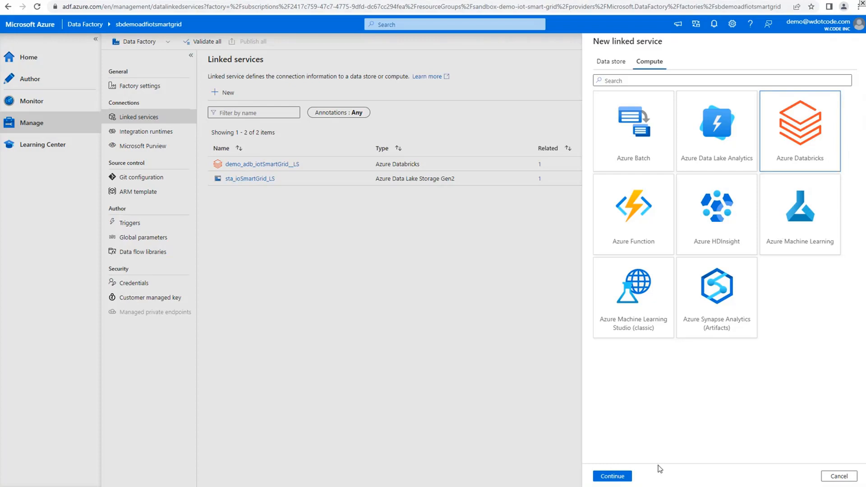
{"action": "left_click", "coordinate": [613, 476]}
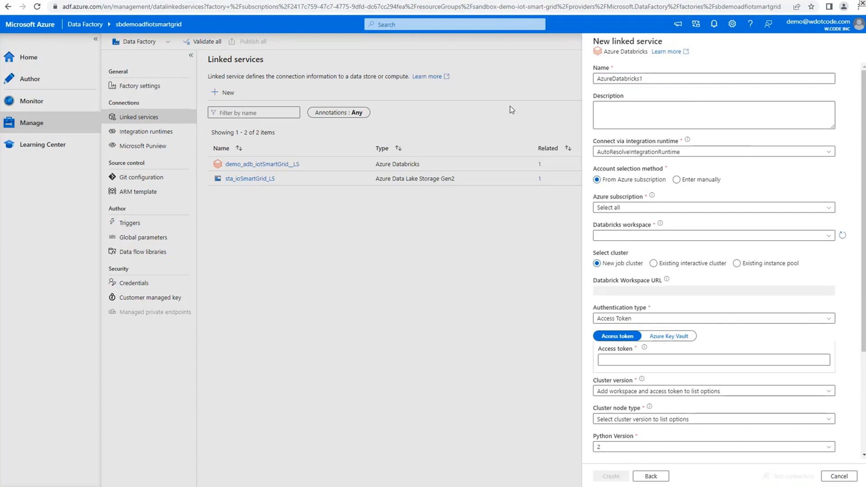
Name the Databricks linked service adb_iotSmartGrid_LS
{"action": "left_click", "coordinate": [661, 78]}
{"action": "key", "text": "ctrl+a"}
{"action": "type", "text": "adb_iotSmartGrid_LS"}
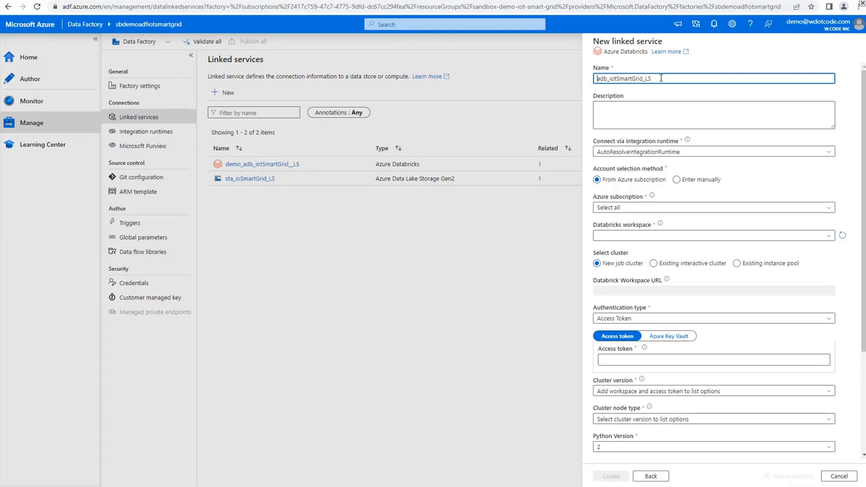
Examine the prefix, project part and suffix that make up the linked service's name
{"action": "key", "text": "shift+Right"}
{"action": "key", "text": "shift+Right"}
{"action": "key", "text": "shift+Right"}
{"action": "key", "text": "Left"}
{"action": "key", "text": "shift+Right"}
{"action": "key", "text": "shift+Right"}
{"action": "key", "text": "shift+Right"}
{"action": "key", "text": "Right"}
{"action": "key", "text": "shift+Right"}
{"action": "key", "text": "shift+Right"}
{"action": "key", "text": "shift+Right"}
{"action": "key", "text": "shift+Right"}
{"action": "key", "text": "shift+Right"}
{"action": "key", "text": "shift+Right"}
{"action": "key", "text": "shift+Right"}
{"action": "key", "text": "shift+Right"}
{"action": "key", "text": "shift+Right"}
{"action": "key", "text": "shift+Right"}
{"action": "key", "text": "shift+Right"}
{"action": "key", "text": "shift+Right"}
{"action": "key", "text": "shift+Right"}
{"action": "key", "text": "End"}
{"action": "key", "text": "shift+Left"}
{"action": "key", "text": "shift+Left"}
{"action": "key", "text": "Right"}
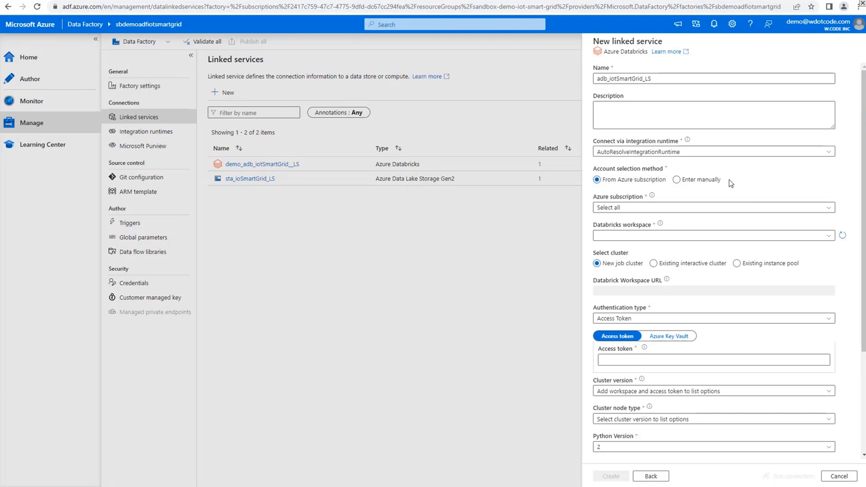
{"action": "left_click", "coordinate": [711, 183]}
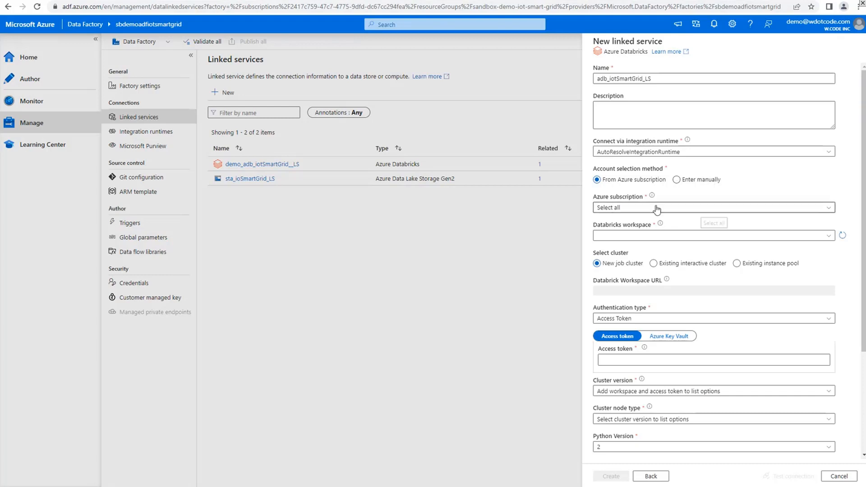
{"action": "left_click", "coordinate": [686, 181]}
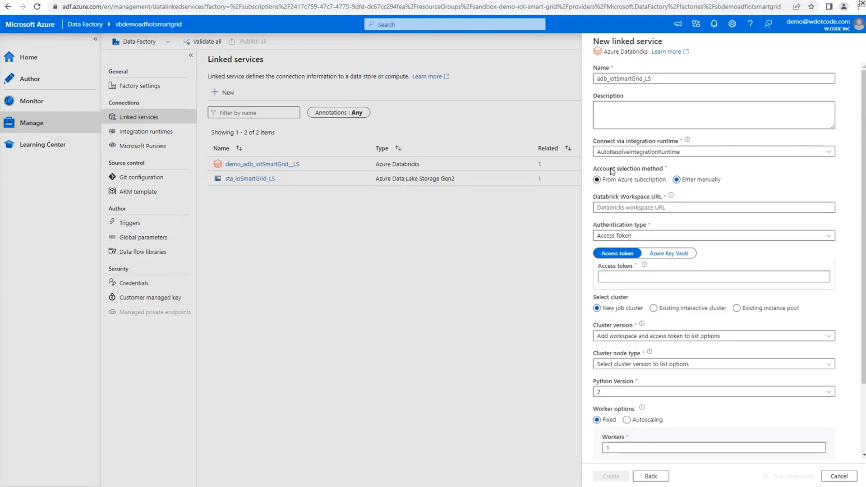
{"action": "left_click", "coordinate": [645, 181]}
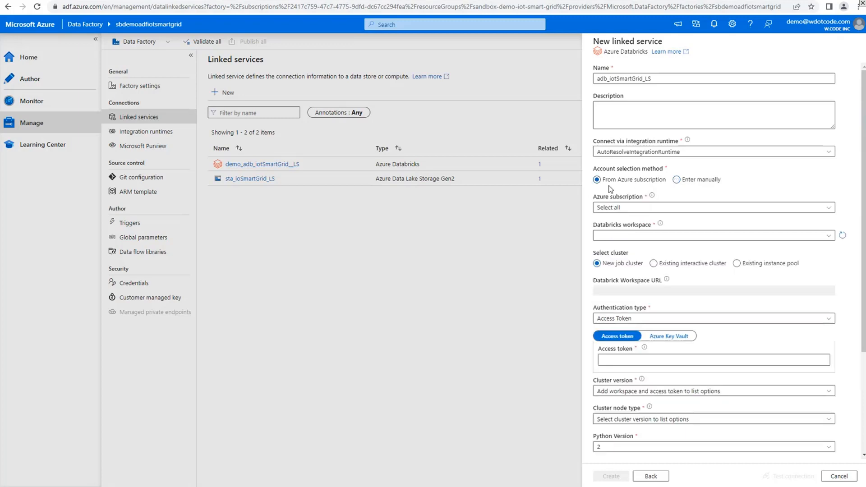
Select the sbdemoadbiotsmartgrid Databricks workspace and set the authentication type to Managed service identity
{"action": "left_click", "coordinate": [693, 239]}
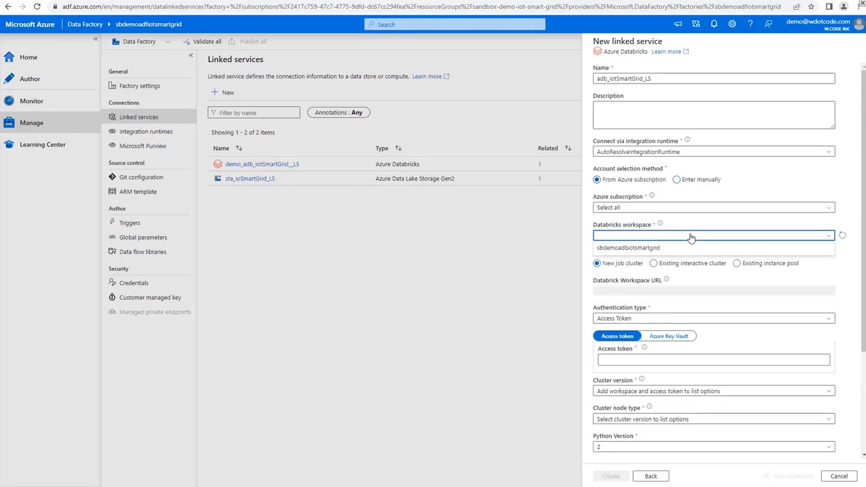
{"action": "left_click", "coordinate": [668, 249]}
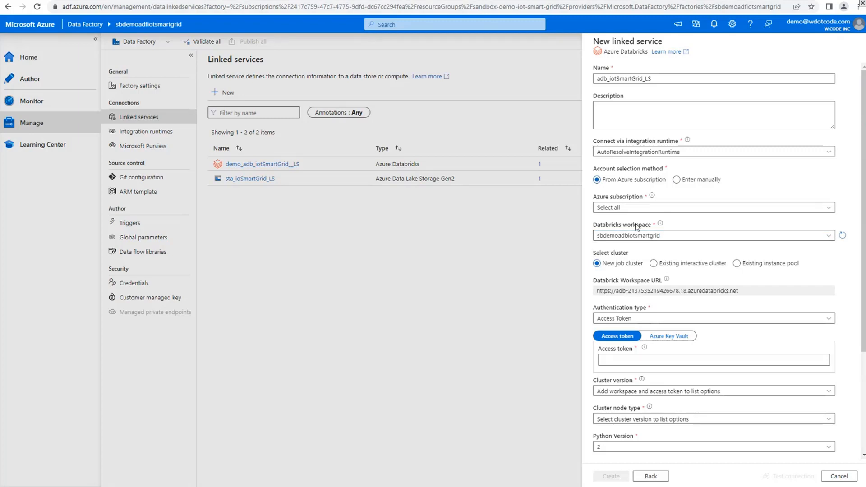
{"action": "scroll", "coordinate": [729, 312], "scroll_direction": "down", "scroll_amount": 1}
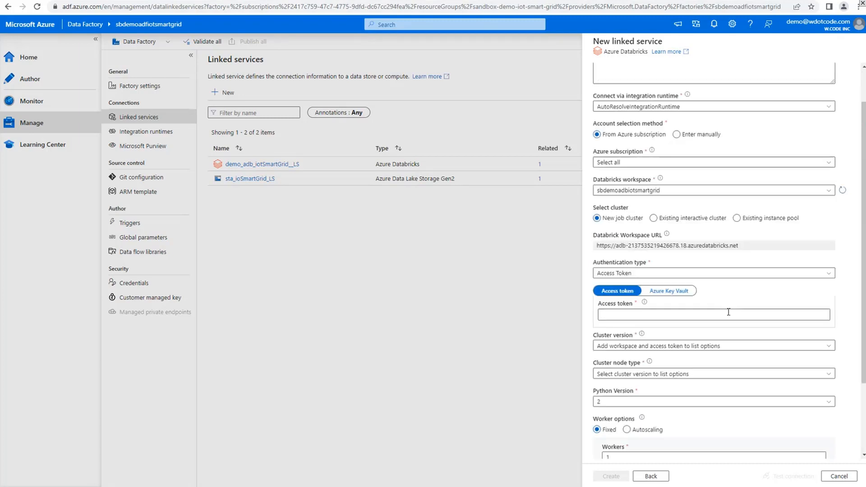
{"action": "left_click", "coordinate": [731, 275]}
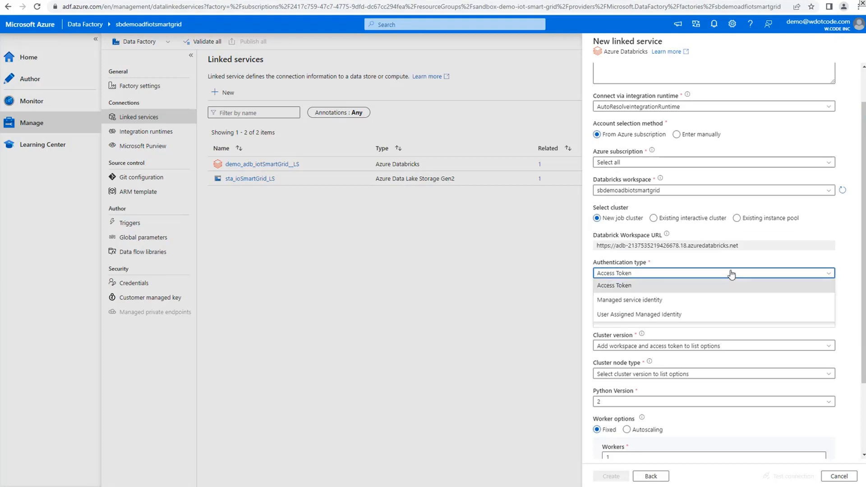
{"action": "left_click", "coordinate": [642, 303]}
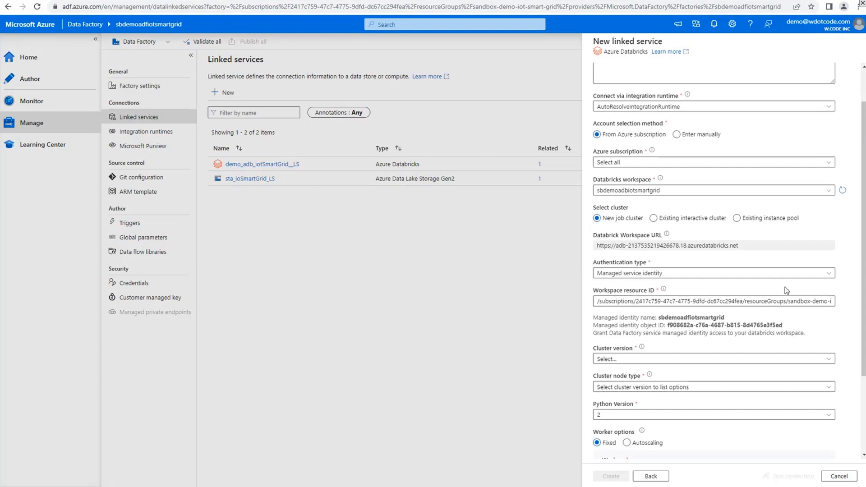
{"action": "scroll", "coordinate": [785, 287], "scroll_direction": "down", "scroll_amount": 1}
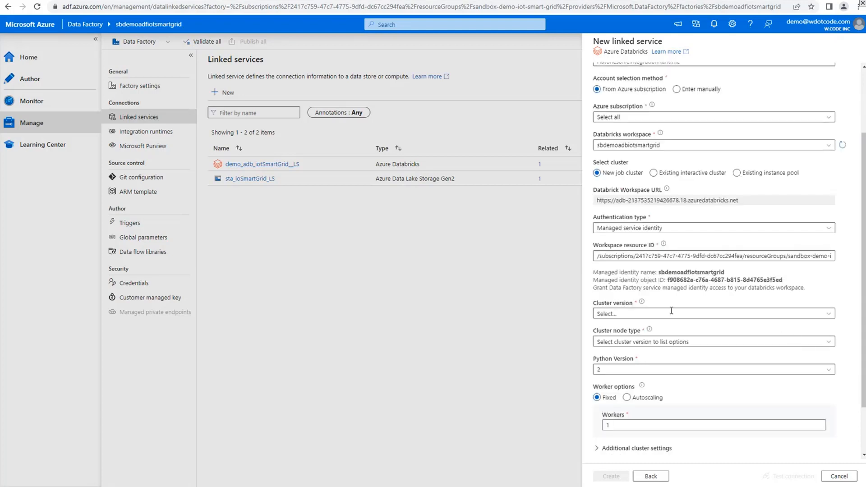
{"action": "left_click", "coordinate": [832, 314]}
{"action": "left_click", "coordinate": [838, 313]}
{"action": "left_click", "coordinate": [737, 174]}
{"action": "left_click", "coordinate": [654, 173]}
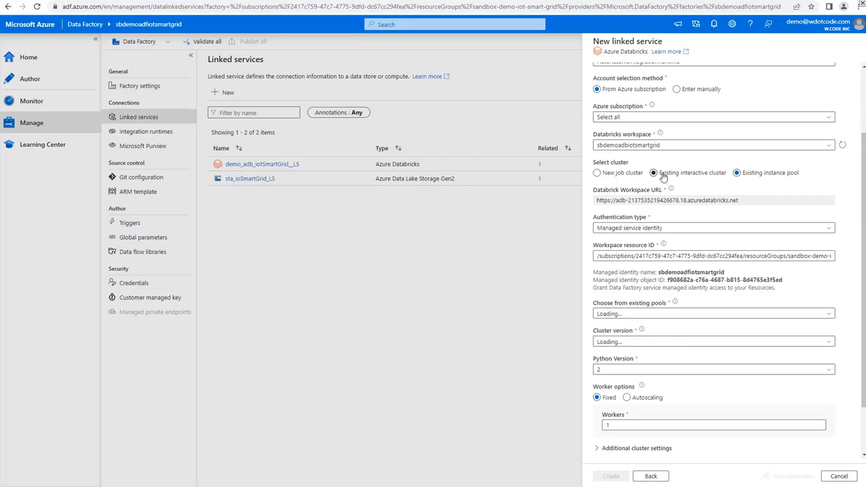
{"action": "left_click", "coordinate": [617, 245]}
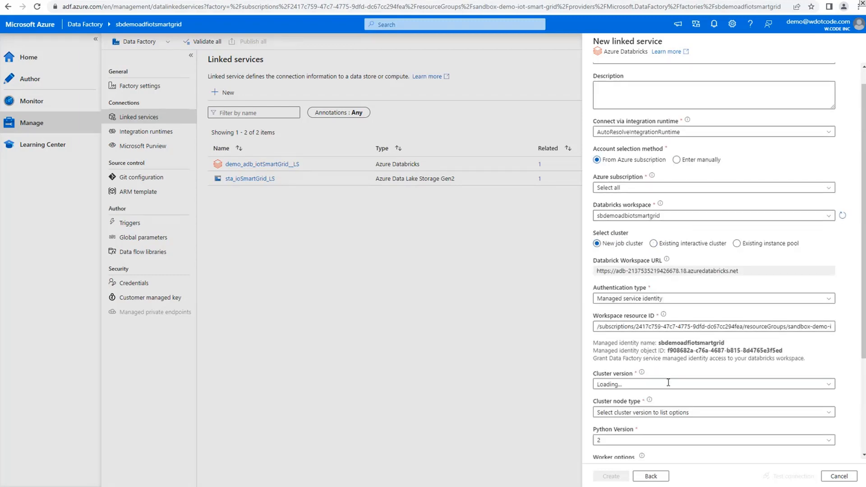
Switch the cluster selection to an existing instance pool and choose Demo Pool
{"action": "scroll", "coordinate": [746, 393], "scroll_direction": "down", "scroll_amount": 1}
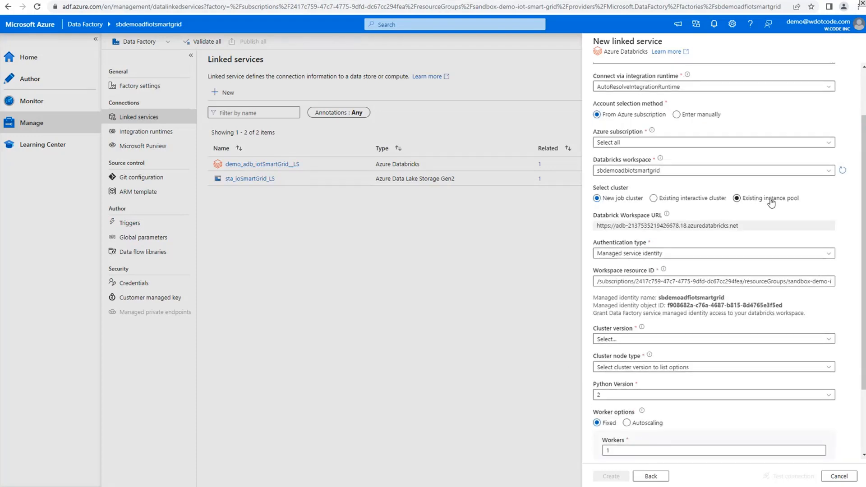
{"action": "left_click", "coordinate": [770, 201]}
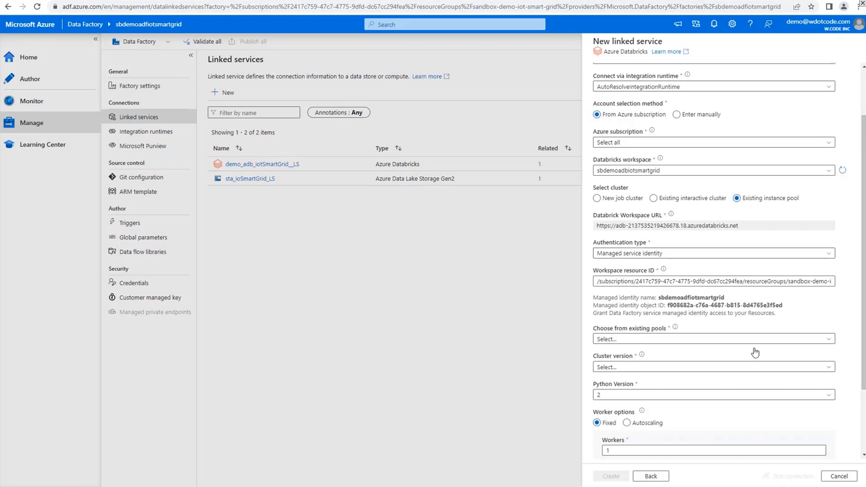
{"action": "scroll", "coordinate": [751, 355], "scroll_direction": "down", "scroll_amount": 1}
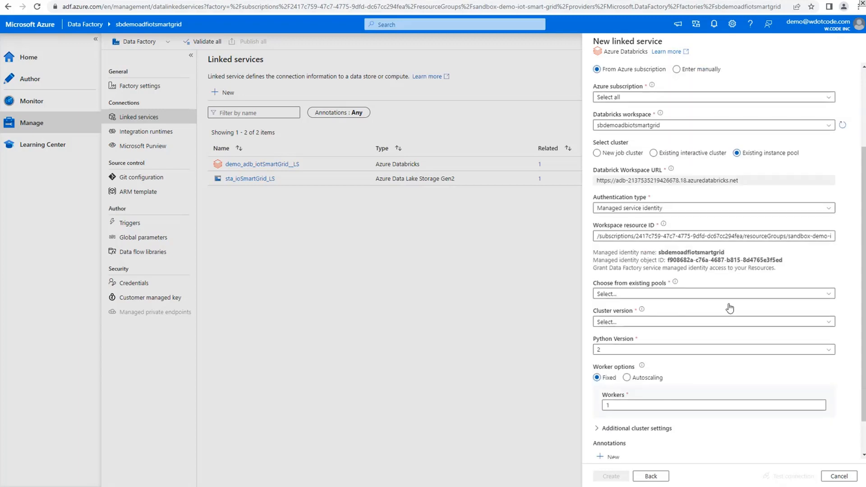
{"action": "left_click", "coordinate": [829, 294]}
{"action": "left_click", "coordinate": [677, 317]}
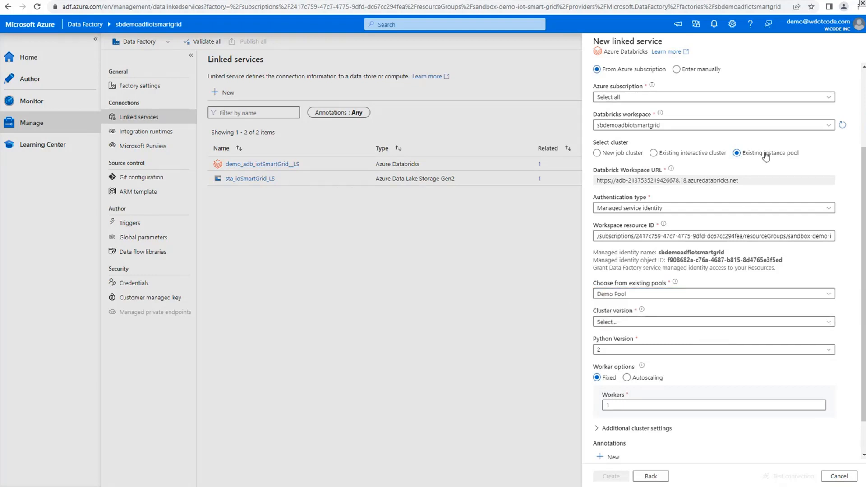
{"action": "left_click", "coordinate": [630, 158]}
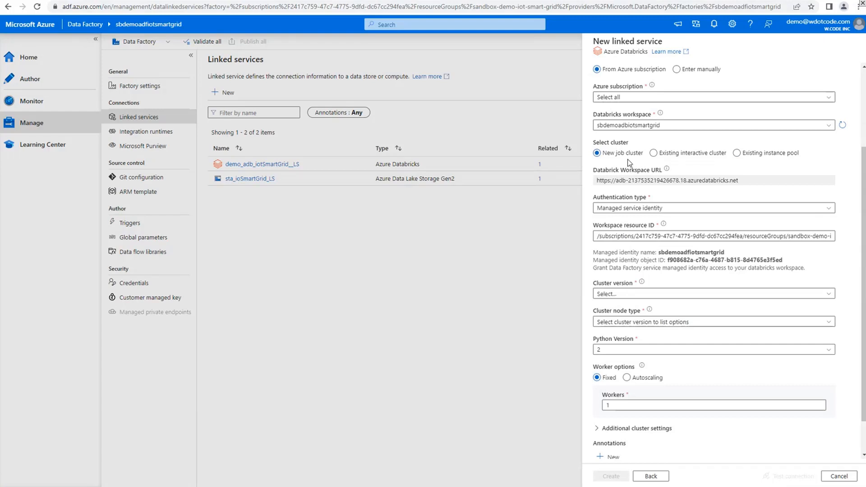
{"action": "left_click", "coordinate": [681, 156]}
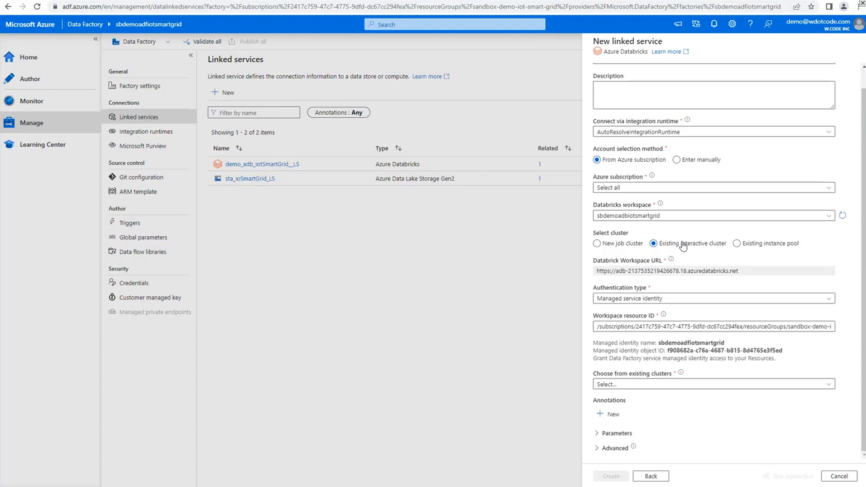
{"action": "left_click", "coordinate": [622, 244]}
{"action": "left_click", "coordinate": [781, 251]}
Set the cluster version to 12.2 LTS (includes Apache Spark 3.3.2, Scala 2.12) and the Python version to 3
{"action": "scroll", "coordinate": [781, 251], "scroll_direction": "down", "scroll_amount": 2}
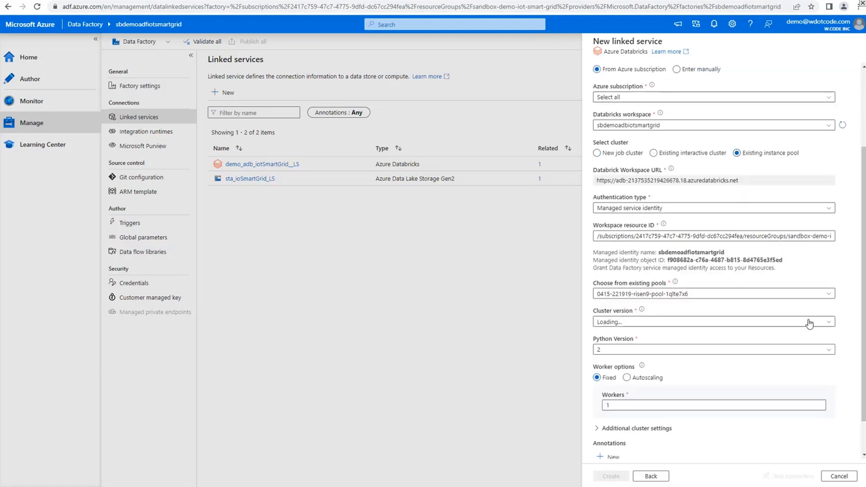
{"action": "scroll", "coordinate": [852, 347], "scroll_direction": "down", "scroll_amount": 1}
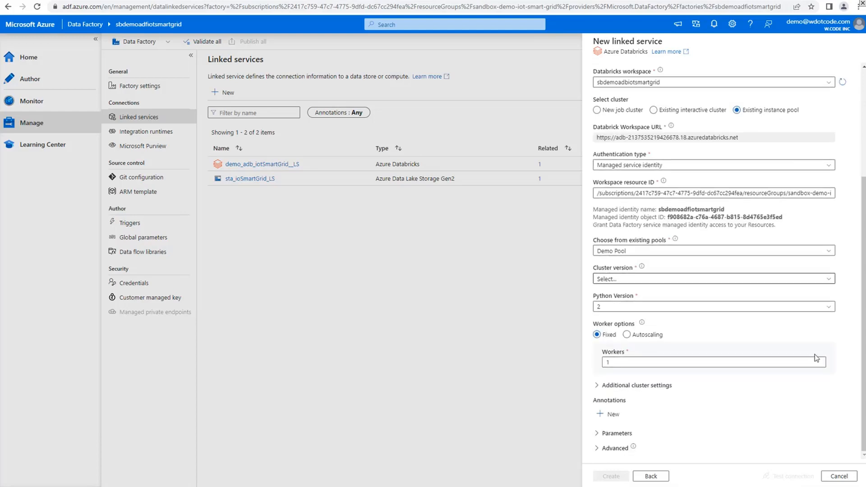
{"action": "left_click", "coordinate": [766, 279]}
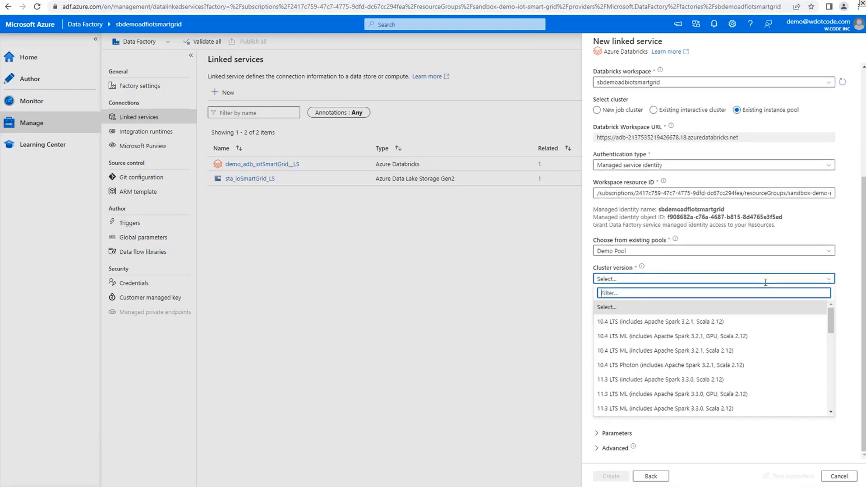
{"action": "type", "text": "12.2"}
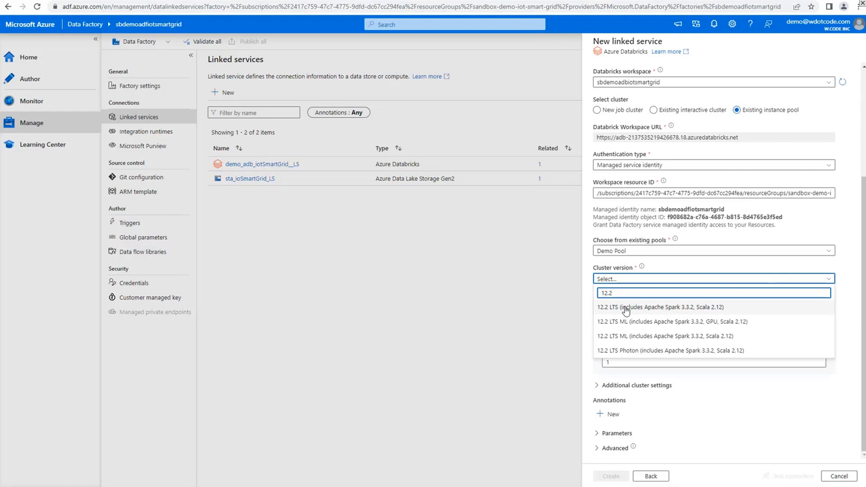
{"action": "key", "text": "BackSpace"}
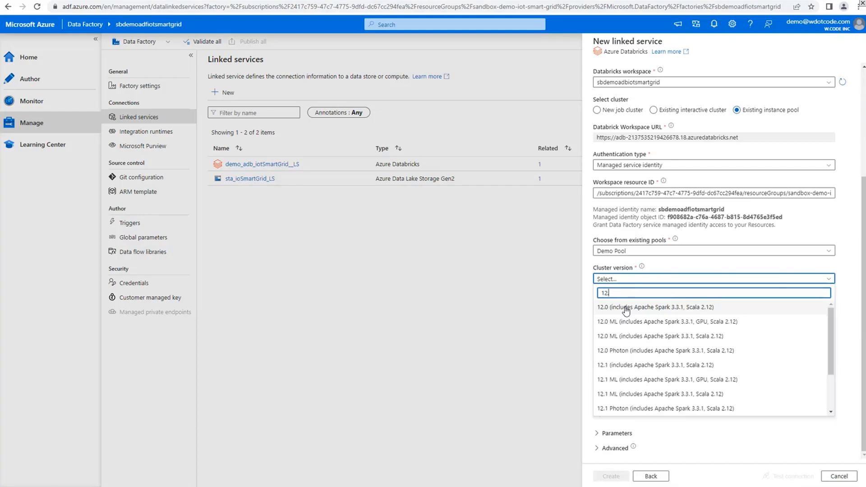
{"action": "key", "text": "BackSpace"}
{"action": "key", "text": "BackSpace"}
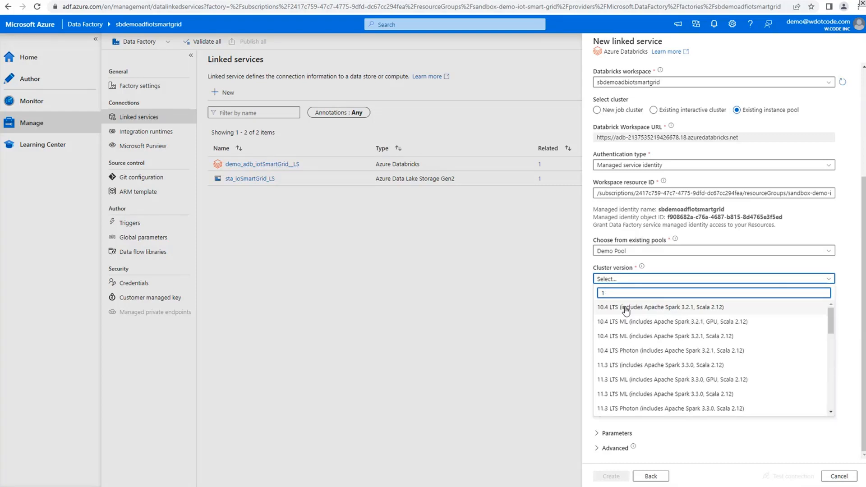
{"action": "type", "text": "3"}
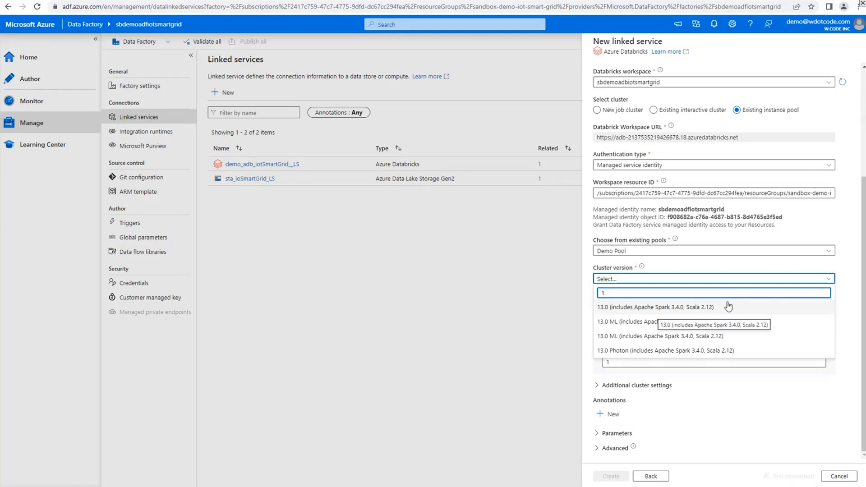
{"action": "type", "text": "2."}
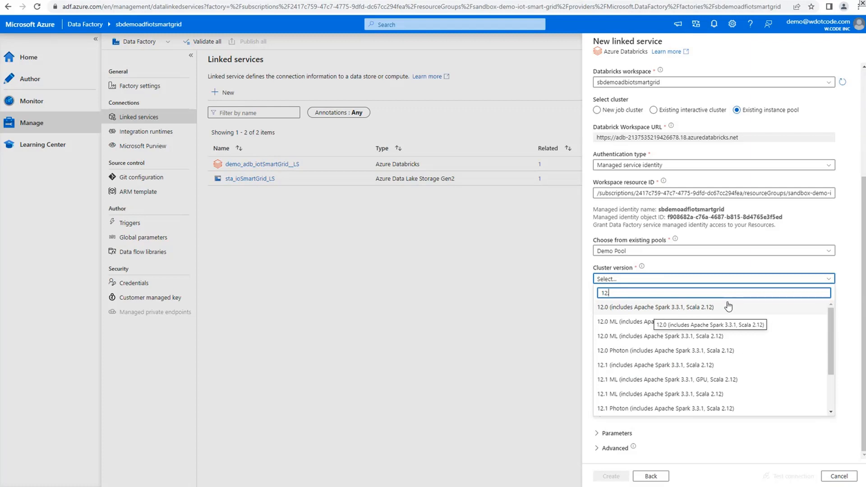
{"action": "type", "text": "2"}
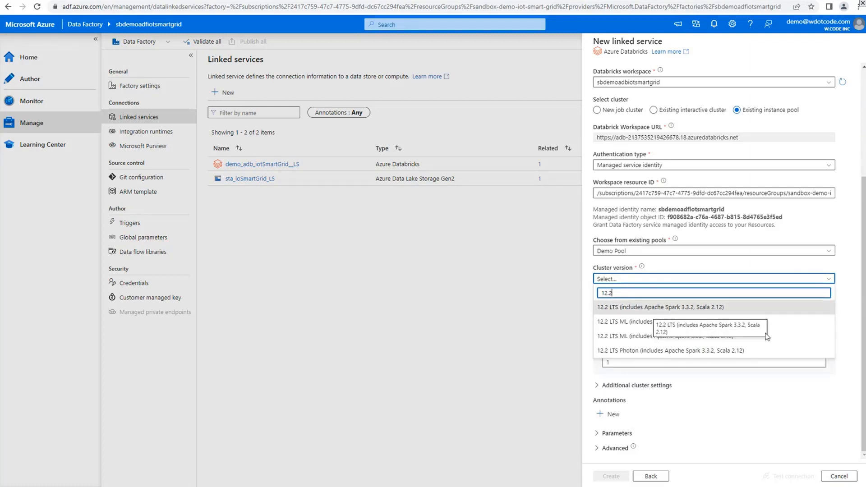
{"action": "left_click", "coordinate": [771, 308]}
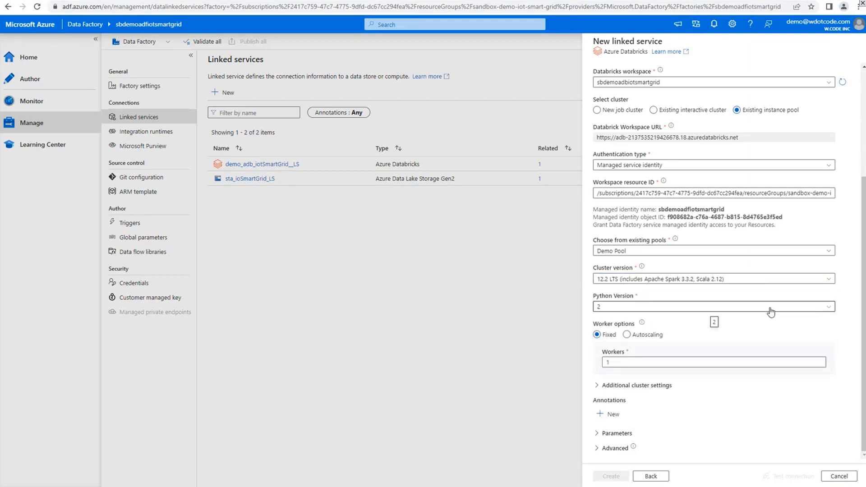
{"action": "left_click", "coordinate": [833, 309]}
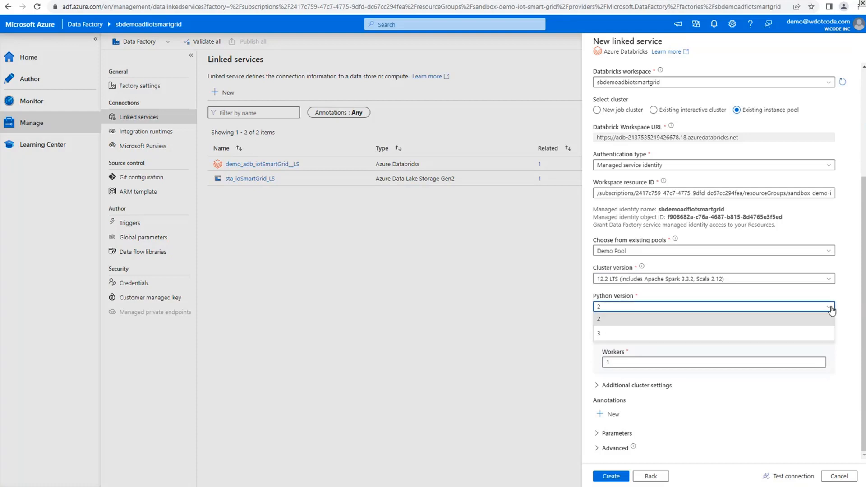
{"action": "left_click", "coordinate": [623, 334]}
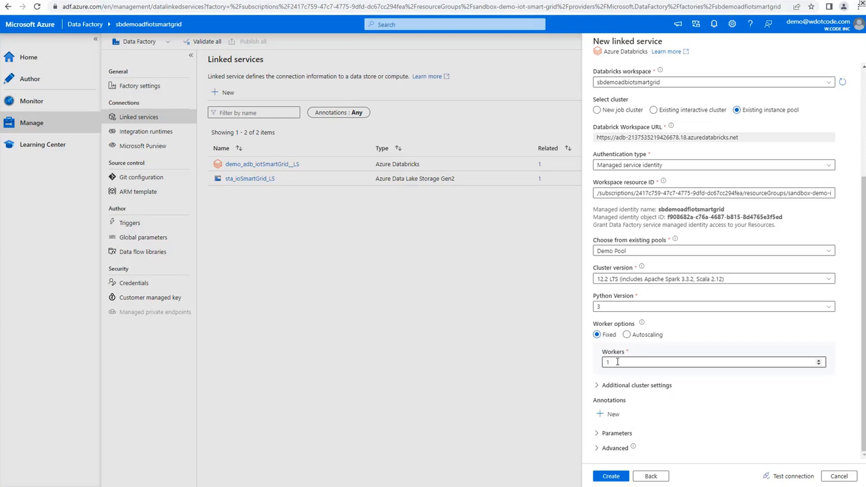
{"action": "left_click", "coordinate": [626, 335]}
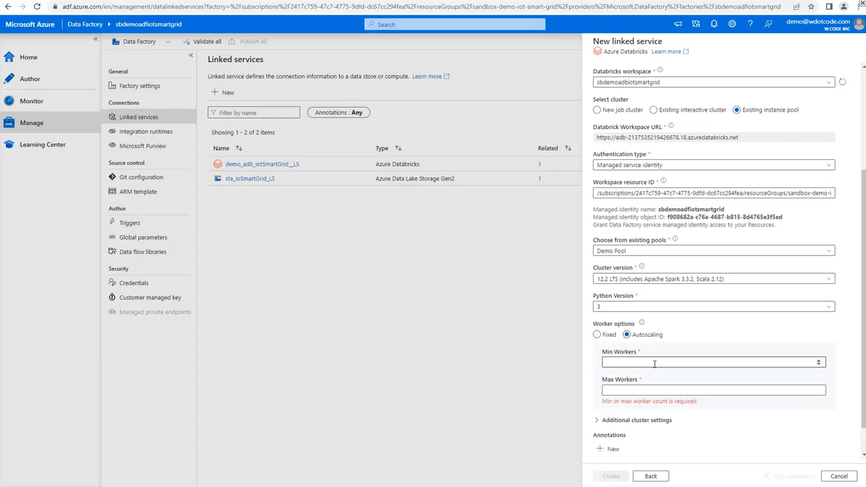
{"action": "left_click", "coordinate": [611, 338]}
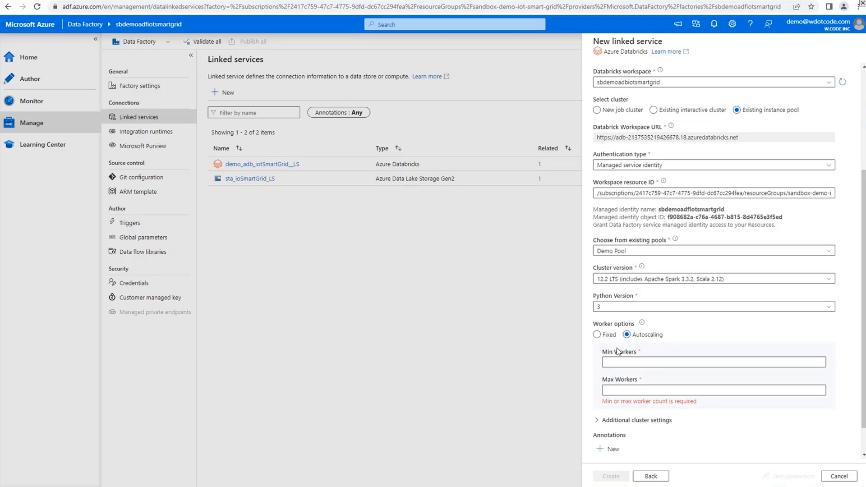
{"action": "left_click", "coordinate": [597, 334]}
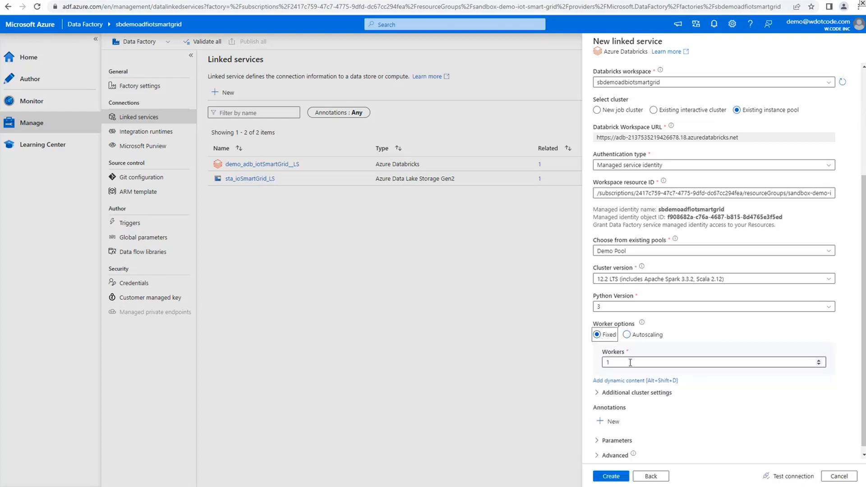
Test the new Databricks linked service's connection and create the linked service
{"action": "scroll", "coordinate": [746, 395], "scroll_direction": "down", "scroll_amount": 1}
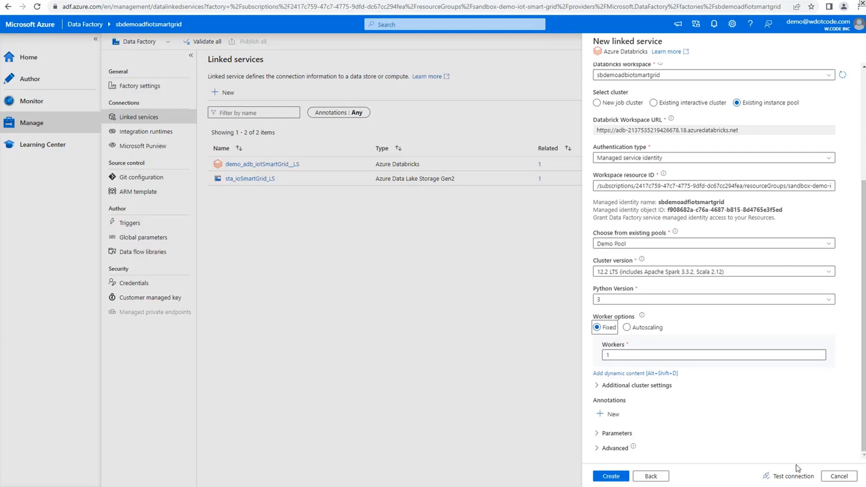
{"action": "left_click", "coordinate": [799, 478]}
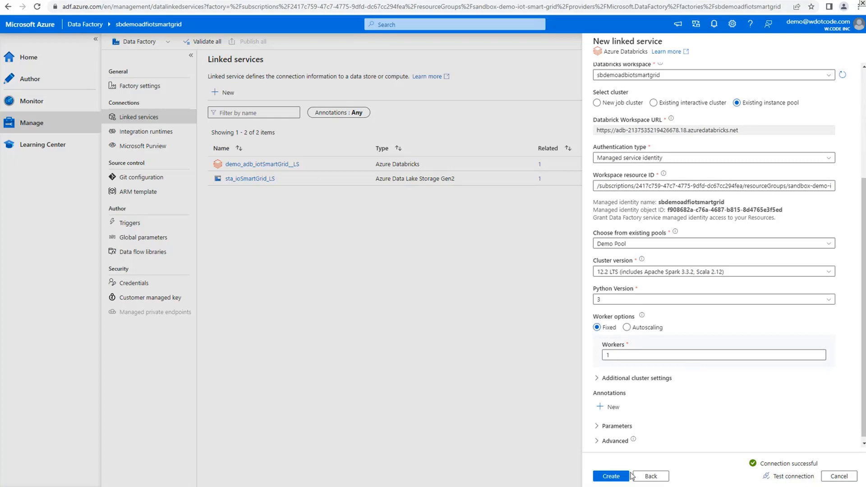
{"action": "left_click", "coordinate": [617, 479]}
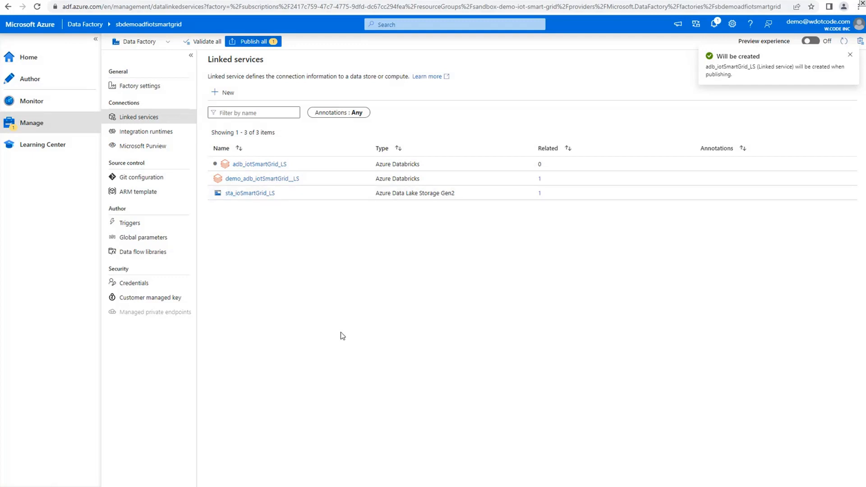
Publish the pending adb_iotSmartGrid_LS linked service to the live data factory
{"action": "left_click", "coordinate": [850, 56]}
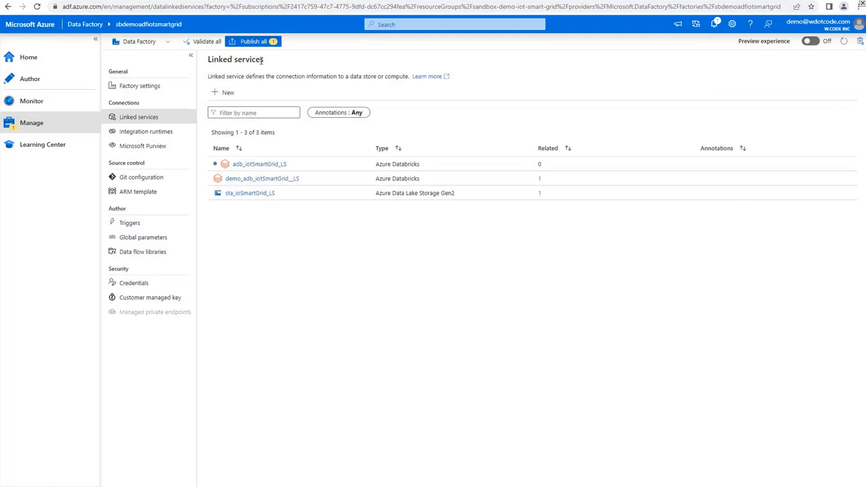
{"action": "left_click", "coordinate": [256, 42]}
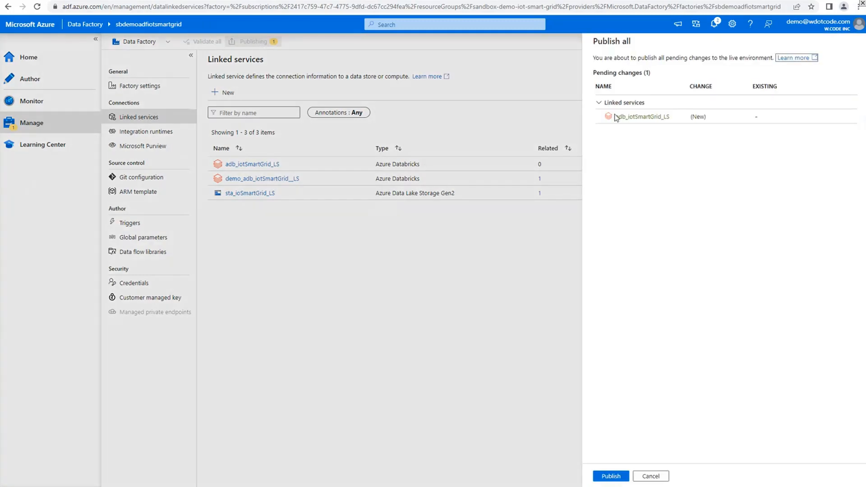
{"action": "left_click", "coordinate": [623, 479]}
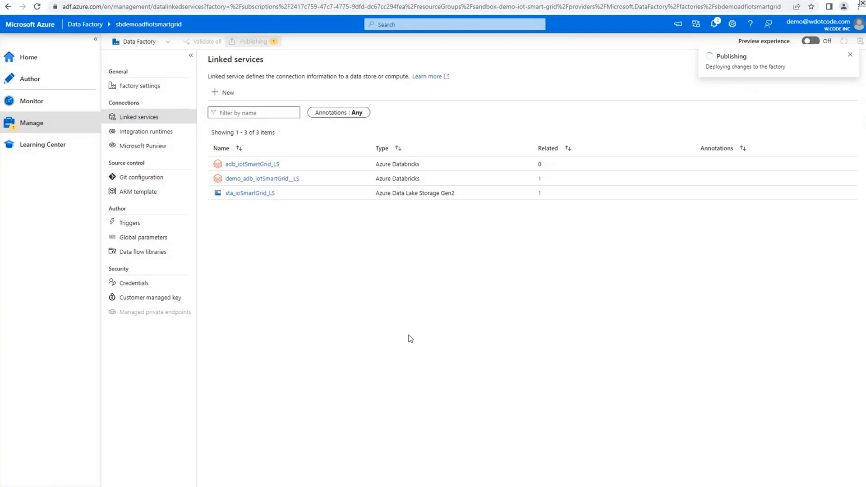
{"action": "left_click", "coordinate": [165, 41]}
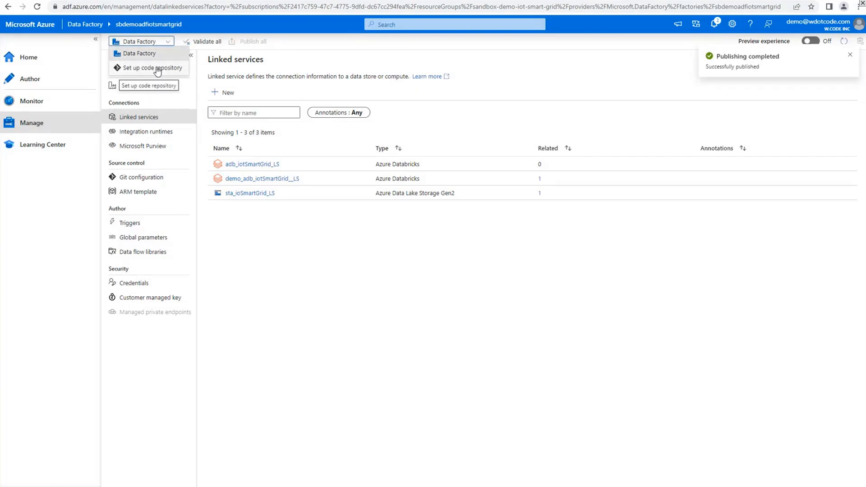
{"action": "left_click", "coordinate": [392, 298]}
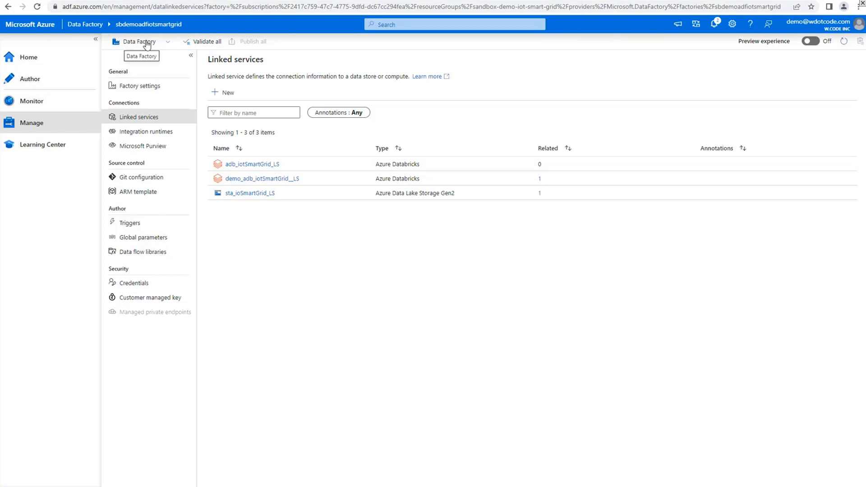
{"action": "left_click", "coordinate": [35, 85]}
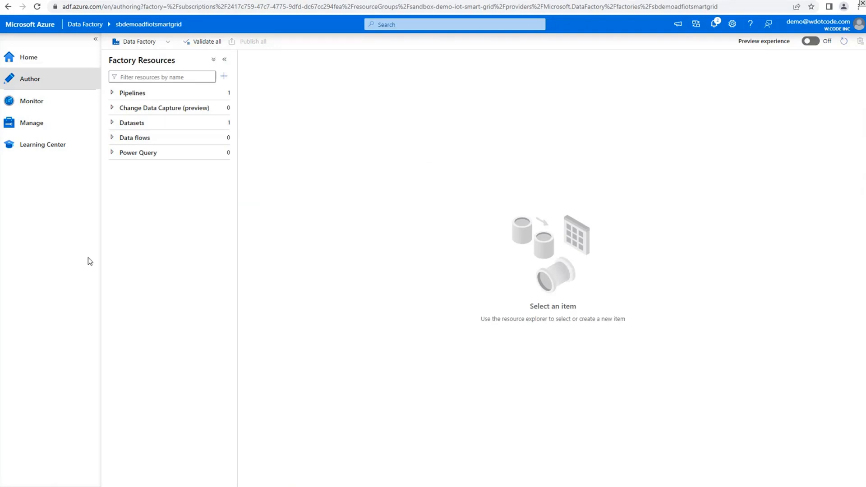
{"action": "left_click", "coordinate": [52, 126]}
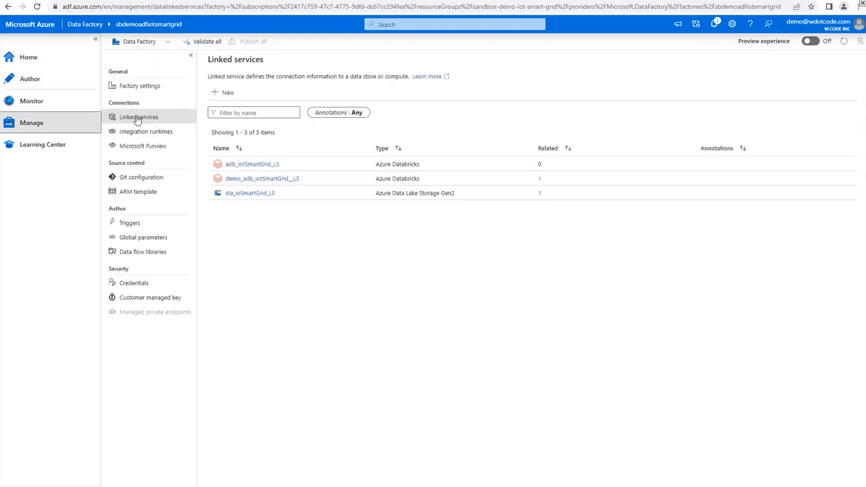
Open the sta_ioSmartGrid_LS storage linked service, test its connection and close it without changes
{"action": "left_click", "coordinate": [270, 194]}
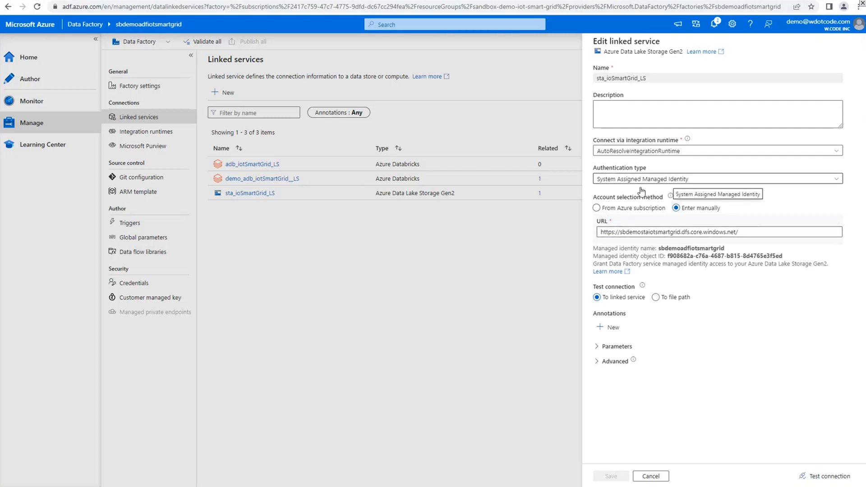
{"action": "left_click", "coordinate": [834, 477]}
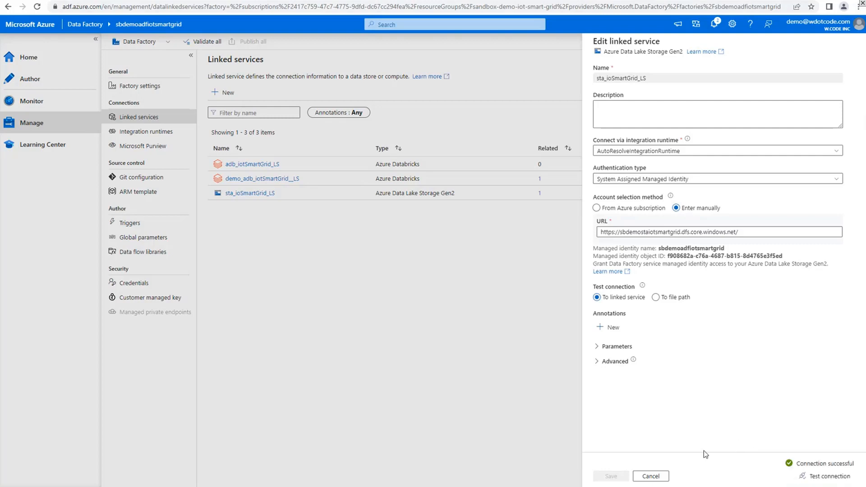
{"action": "left_click", "coordinate": [651, 477]}
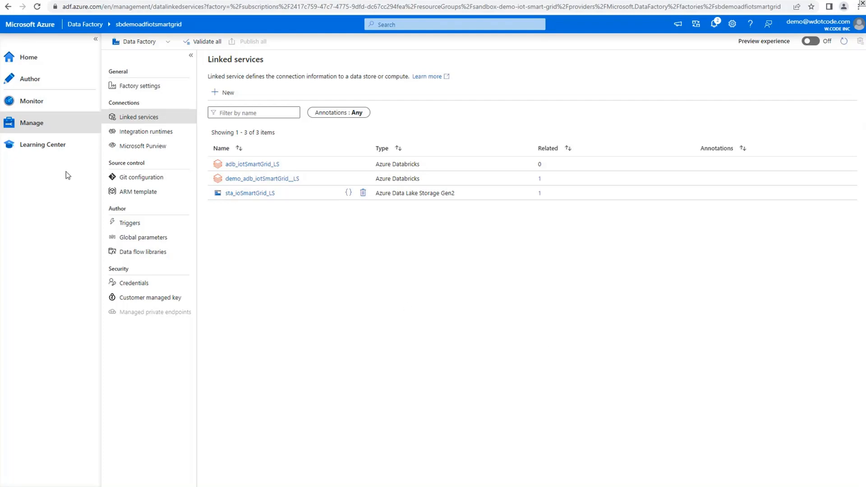
Create a new blank pipeline in the factory's authoring area
{"action": "left_click", "coordinate": [41, 86]}
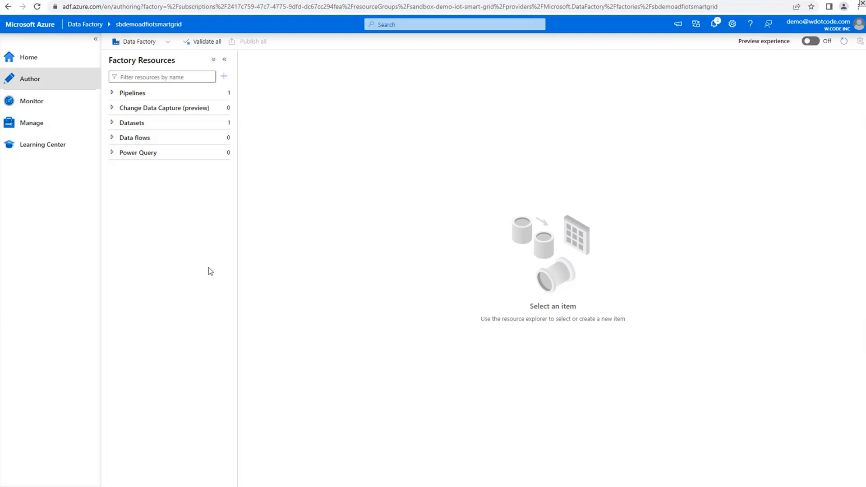
{"action": "left_click", "coordinate": [116, 96]}
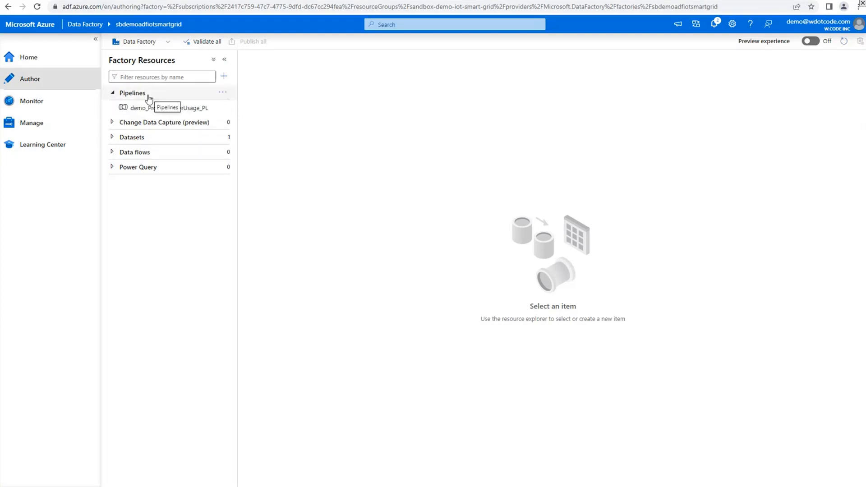
{"action": "left_click", "coordinate": [224, 76]}
{"action": "mouse_move", "coordinate": [314, 93]}
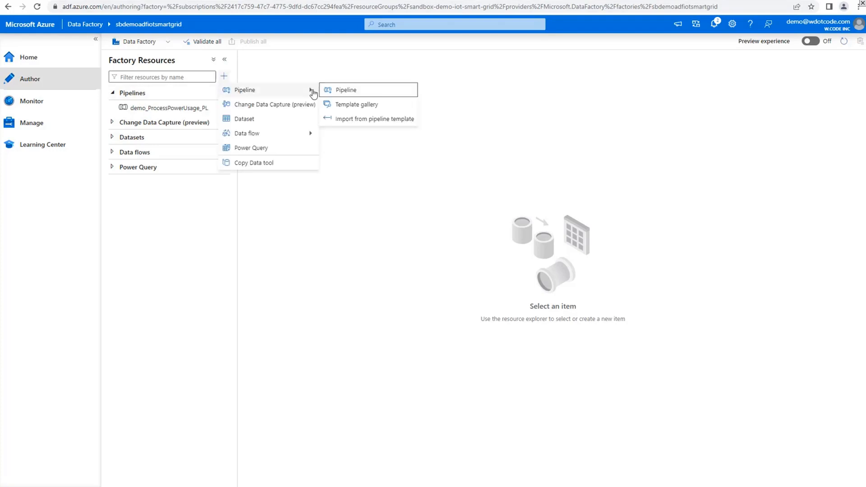
{"action": "left_click", "coordinate": [378, 92]}
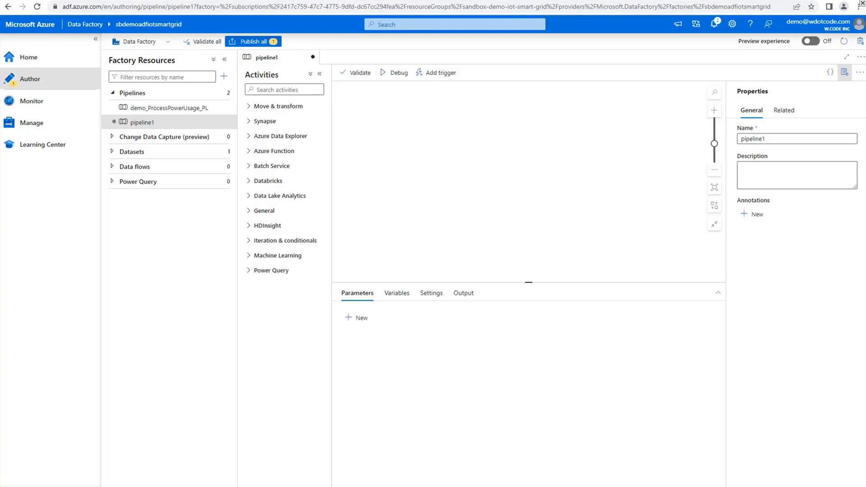
Name the new pipeline test_processPowerUsage_PL
{"action": "left_click", "coordinate": [831, 138]}
{"action": "key", "text": "ctrl+a"}
{"action": "type", "text": "test_processPowerUsage_PL"}
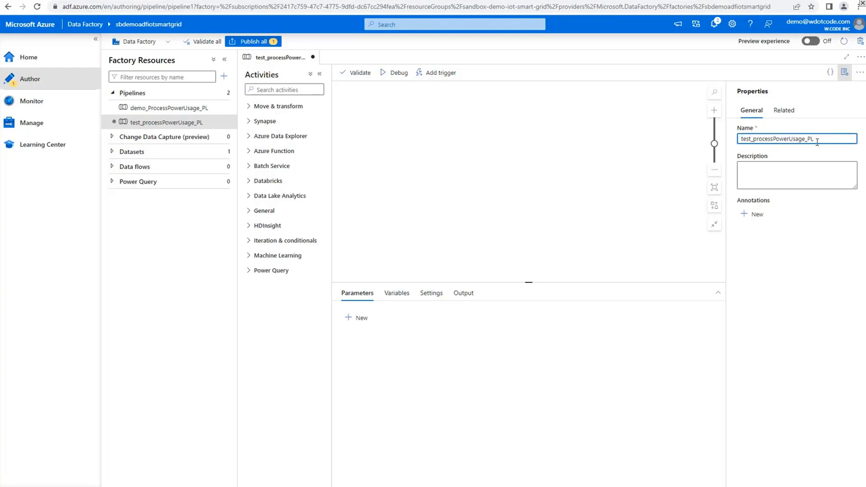
{"action": "double_click", "coordinate": [746, 140]}
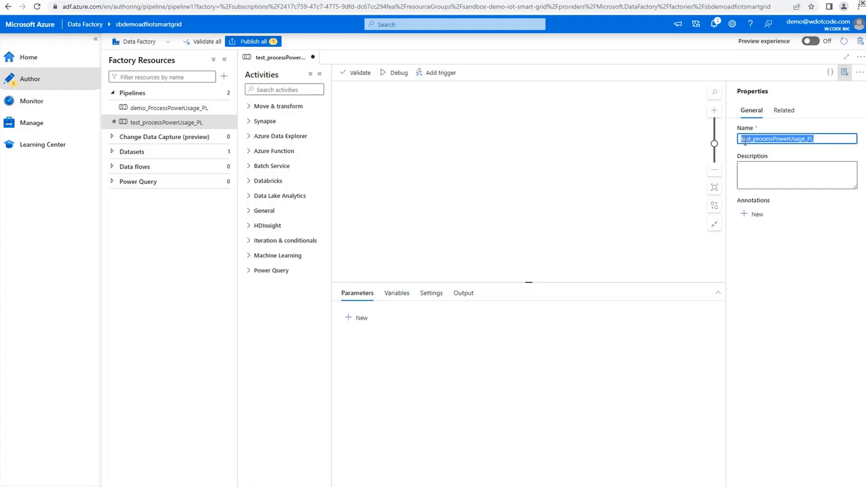
{"action": "left_click", "coordinate": [745, 141]}
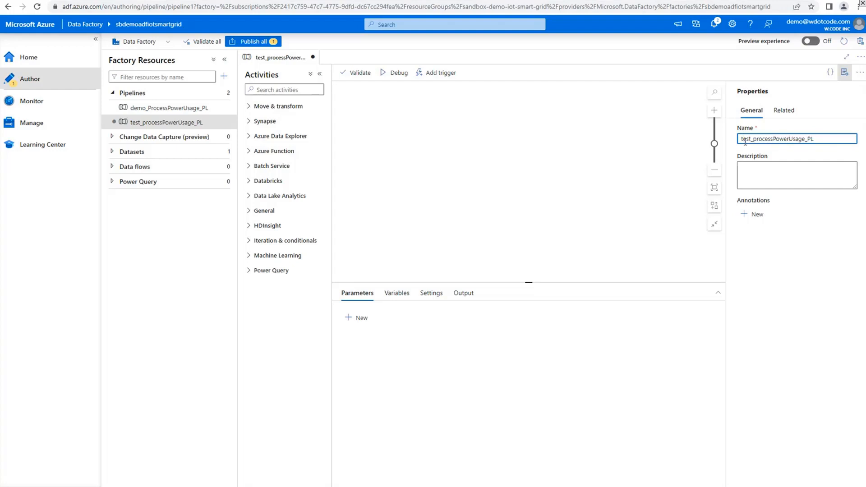
Close the pipeline's properties and add a Databricks Notebook activity to the empty canvas
{"action": "left_click_drag", "start_coordinate": [818, 140], "coordinate": [811, 139]}
{"action": "left_click", "coordinate": [818, 139]}
{"action": "left_click", "coordinate": [844, 72]}
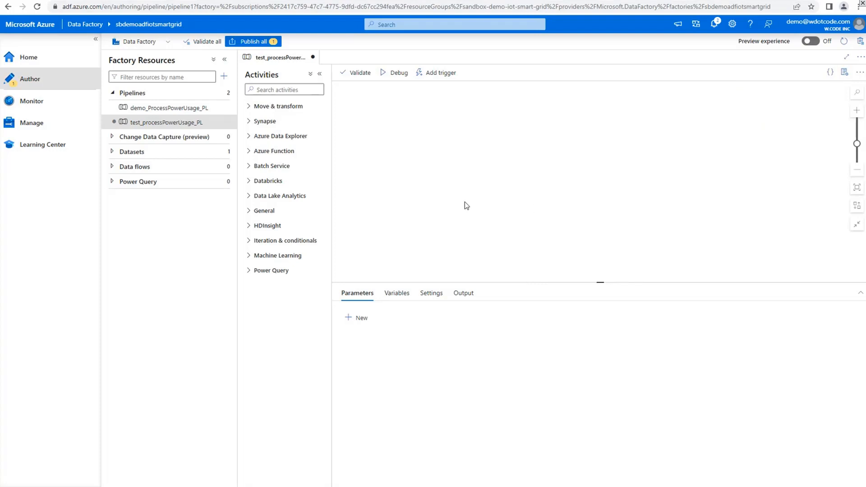
{"action": "left_click", "coordinate": [249, 183]}
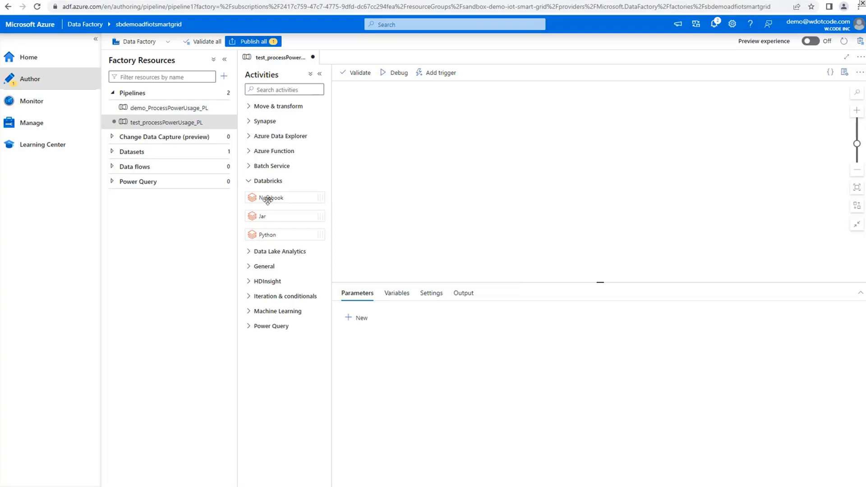
{"action": "left_click_drag", "start_coordinate": [296, 198], "coordinate": [461, 136]}
Name the Notebook activity "Process land data"
{"action": "left_click_drag", "start_coordinate": [479, 315], "coordinate": [424, 317]}
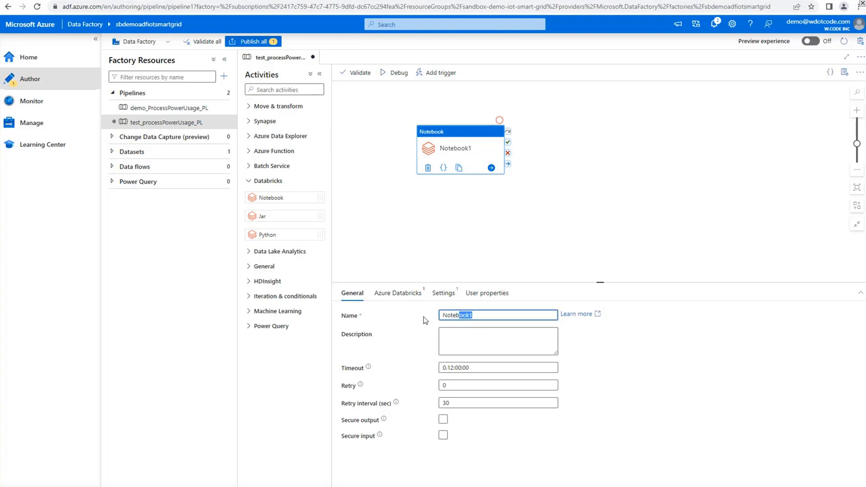
{"action": "type", "text": "Run"}
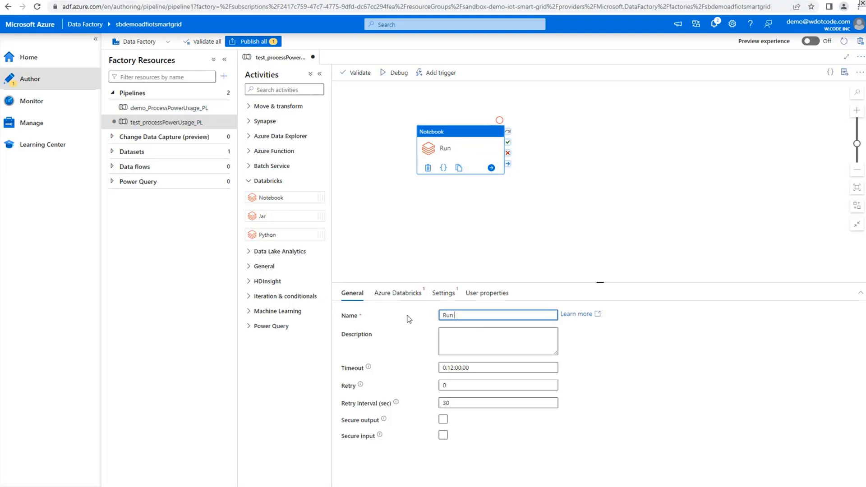
{"action": "type", "text": " landing"}
{"action": "key", "text": "ctrl+a"}
{"action": "type", "text": "Processi land data"}
{"action": "left_click", "coordinate": [452, 250]}
{"action": "left_click", "coordinate": [457, 150]}
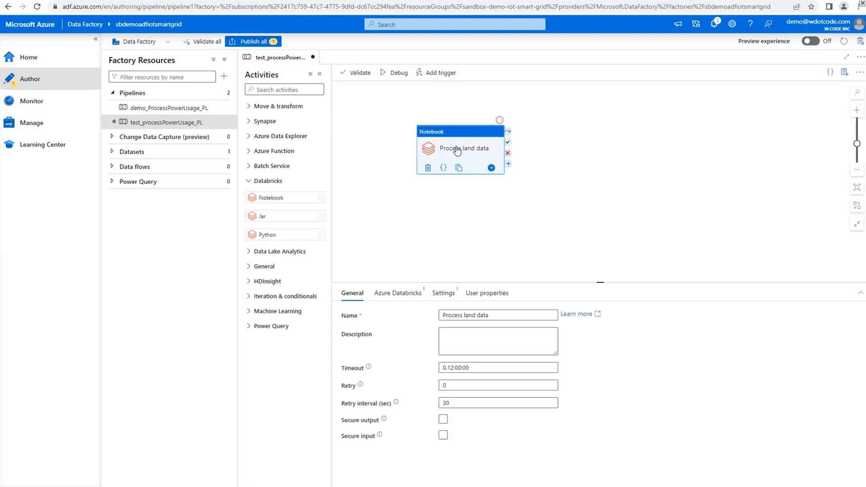
Set the activity's Databricks linked service to adb_iotSmartGrid_LS and test its connection
{"action": "left_click", "coordinate": [389, 293]}
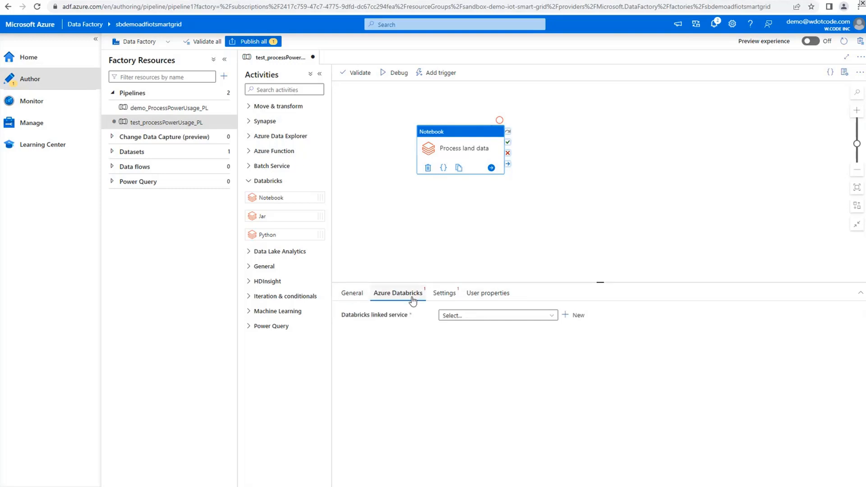
{"action": "left_click", "coordinate": [484, 316]}
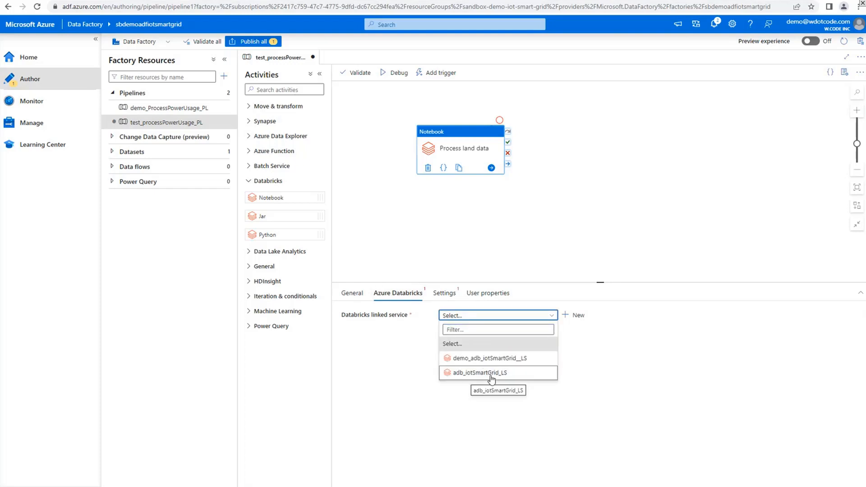
{"action": "left_click", "coordinate": [492, 373]}
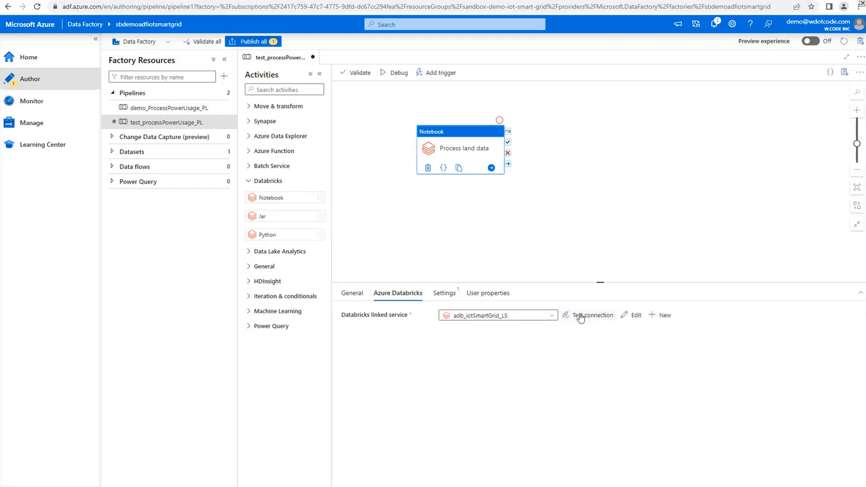
{"action": "left_click", "coordinate": [581, 317]}
Set the activity's notebook path to iotPowerConsumption_demo2-1 in the demo account's folder under Users
{"action": "left_click", "coordinate": [450, 299]}
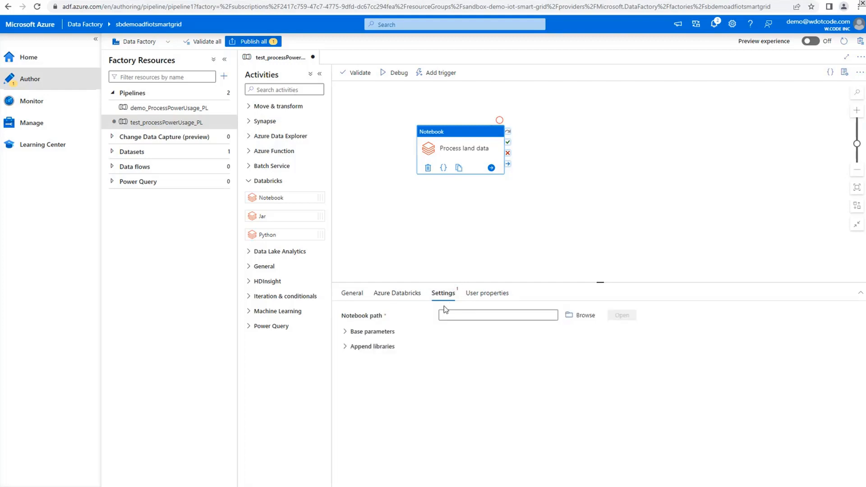
{"action": "left_click", "coordinate": [582, 318]}
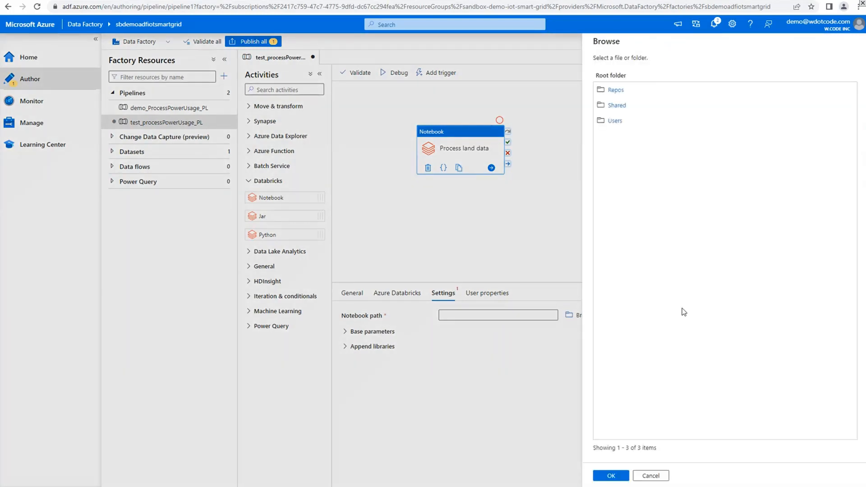
{"action": "left_click", "coordinate": [616, 121]}
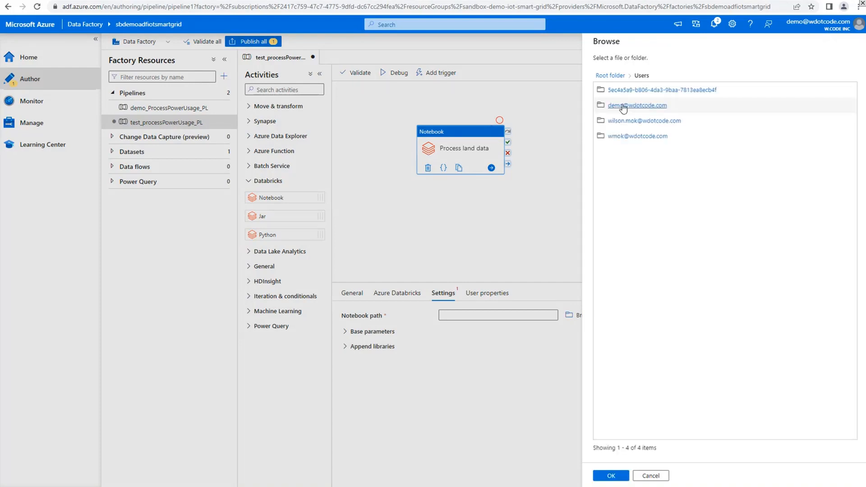
{"action": "left_click", "coordinate": [623, 106]}
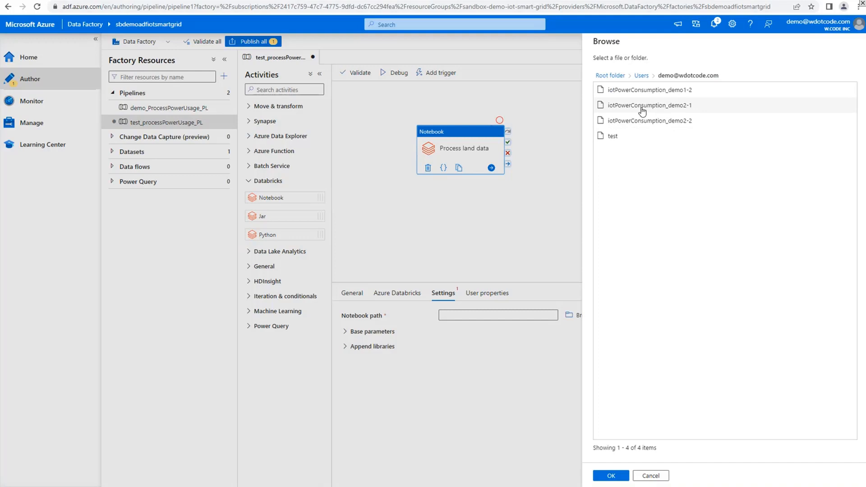
{"action": "left_click", "coordinate": [643, 111]}
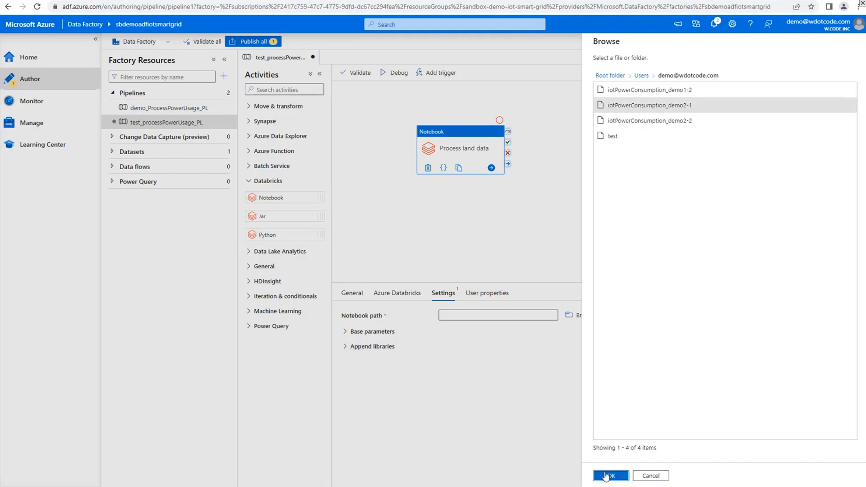
{"action": "left_click", "coordinate": [607, 476]}
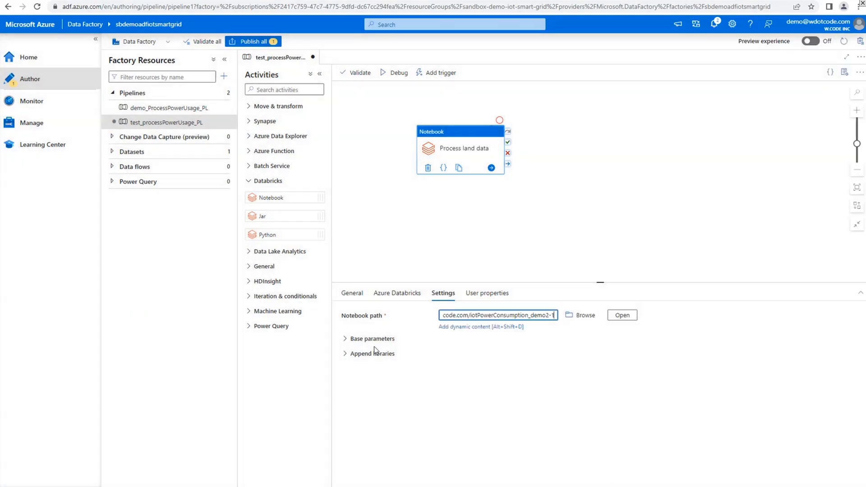
Open the notebook in Databricks, copy its landing_folder parameter name, and add a base parameter with that name to the Data Factory activity
{"action": "left_click", "coordinate": [346, 339]}
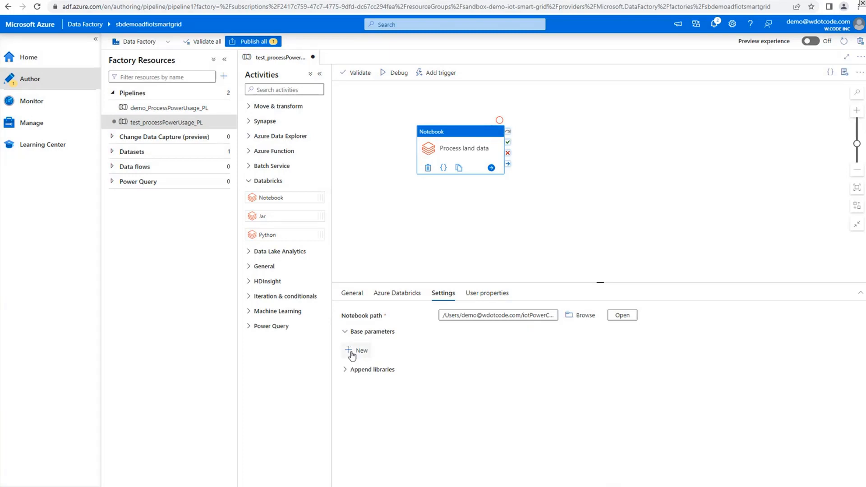
{"action": "left_click", "coordinate": [503, 433]}
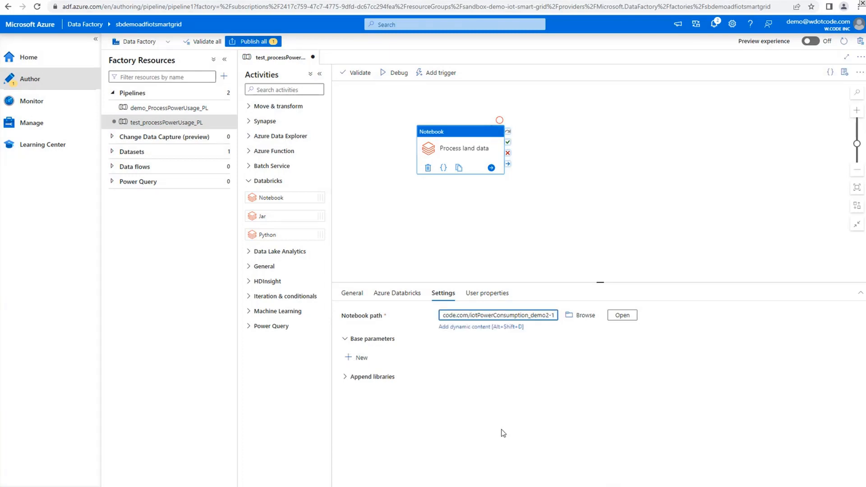
{"action": "left_click", "coordinate": [622, 315]}
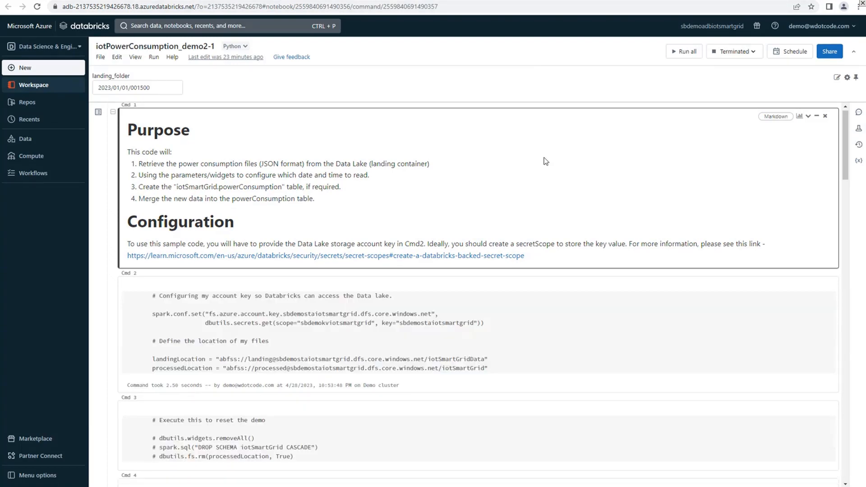
{"action": "left_click_drag", "start_coordinate": [133, 76], "coordinate": [94, 73]}
{"action": "key", "text": "ctrl+c"}
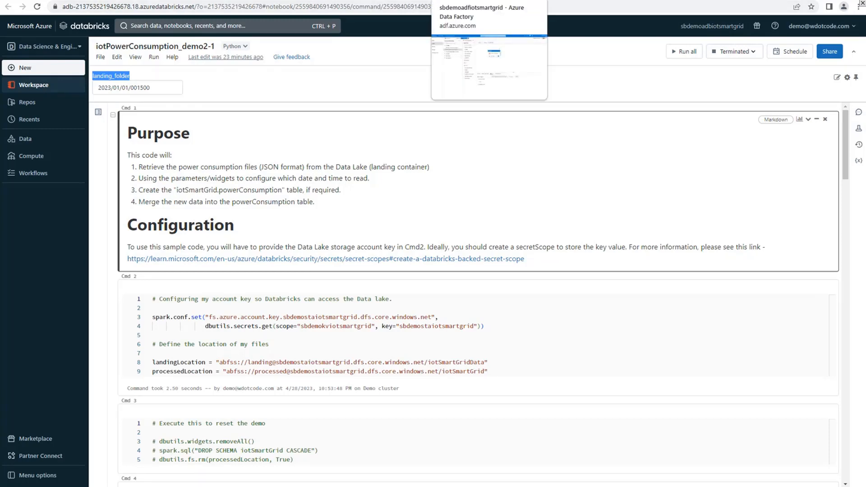
{"action": "left_click", "coordinate": [469, 2]}
{"action": "left_click", "coordinate": [365, 354]}
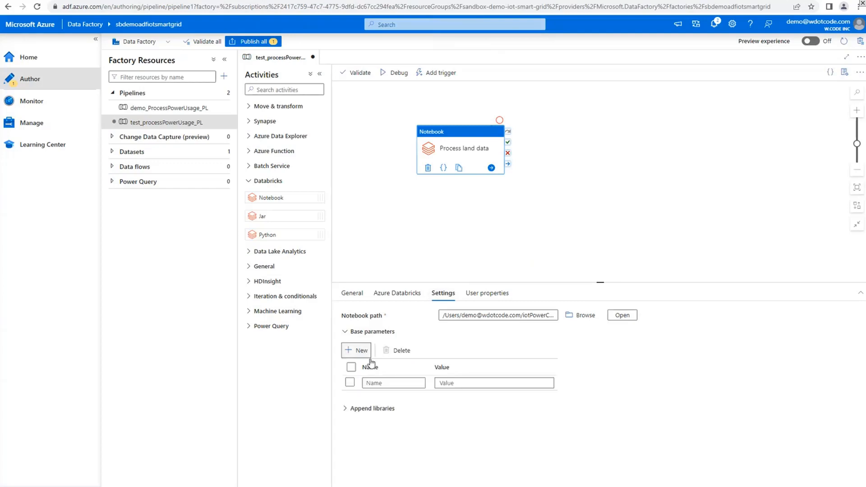
{"action": "left_click", "coordinate": [387, 383]}
{"action": "key", "text": "ctrl+v"}
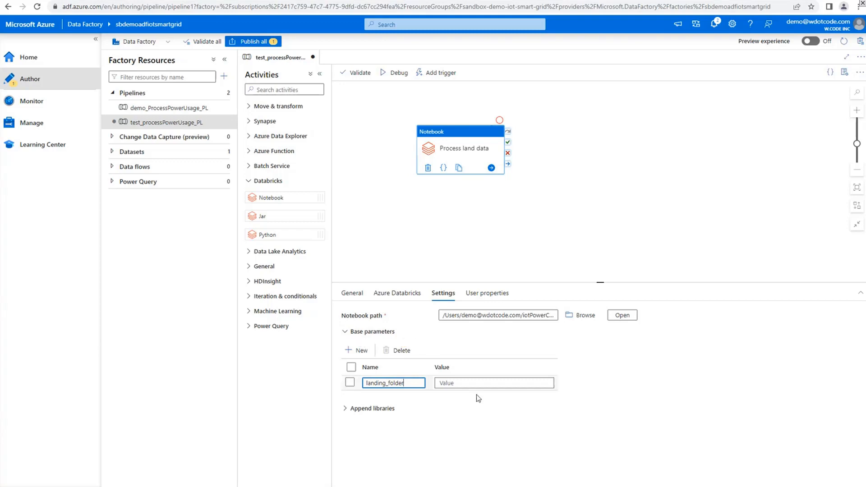
Set the landing_folder base parameter's value to 2023/01/01/003000
{"action": "left_click", "coordinate": [501, 381]}
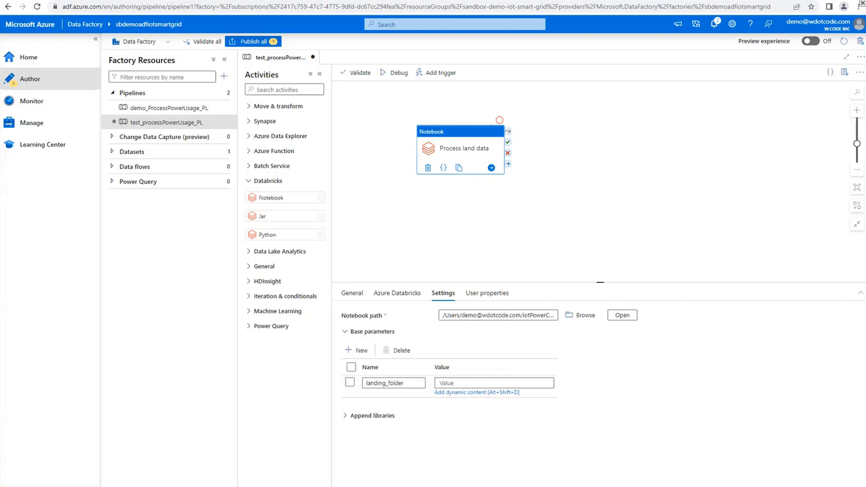
{"action": "left_click", "coordinate": [495, 381]}
{"action": "type", "text": "b.   2023/01/01/000000"}
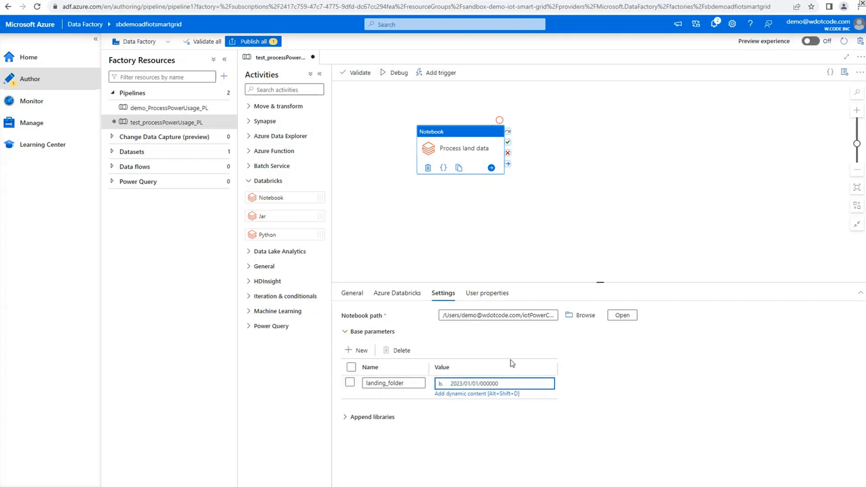
{"action": "key", "text": "Delete"}
{"action": "key", "text": "Delete"}
{"action": "key", "text": "Delete"}
{"action": "key", "text": "End"}
{"action": "key", "text": "Left"}
{"action": "key", "text": "Left"}
{"action": "key", "text": "shift+Left"}
{"action": "key", "text": "shift+Left"}
{"action": "type", "text": "30"}
{"action": "left_click", "coordinate": [589, 384]}
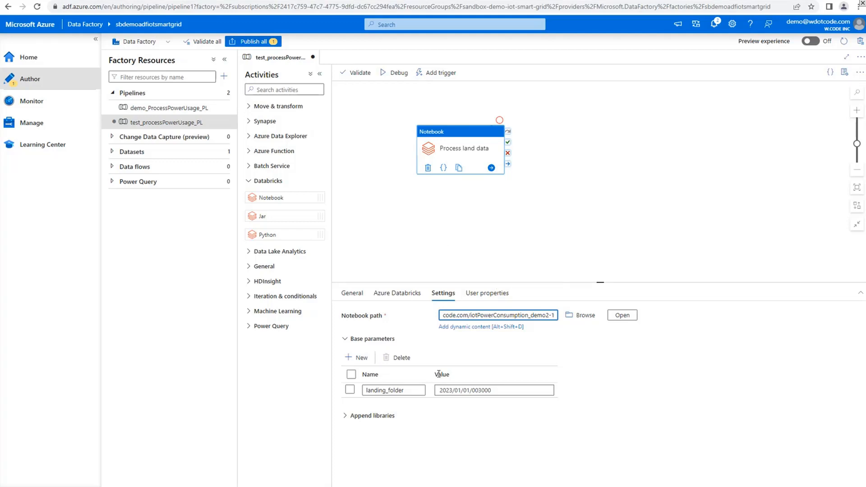
Recheck the Process land data activity's settings, start a debug run of the pipeline and refresh the run status
{"action": "left_click", "coordinate": [417, 247]}
{"action": "left_click", "coordinate": [417, 246]}
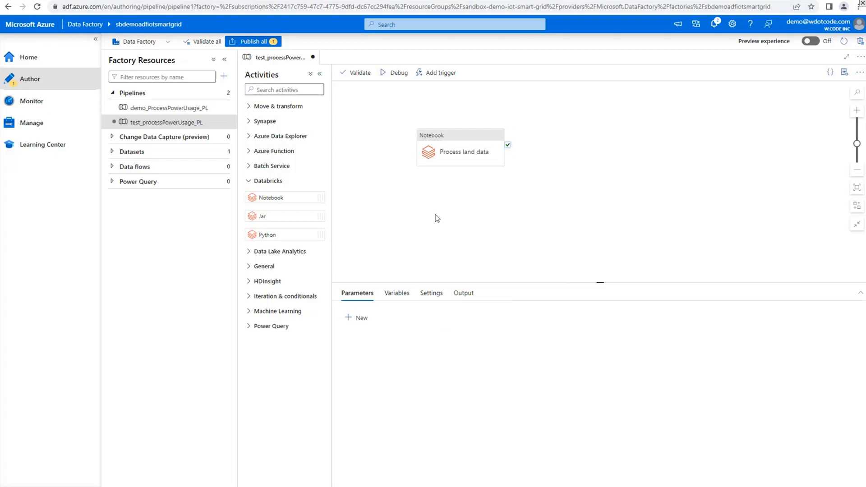
{"action": "left_click", "coordinate": [447, 156]}
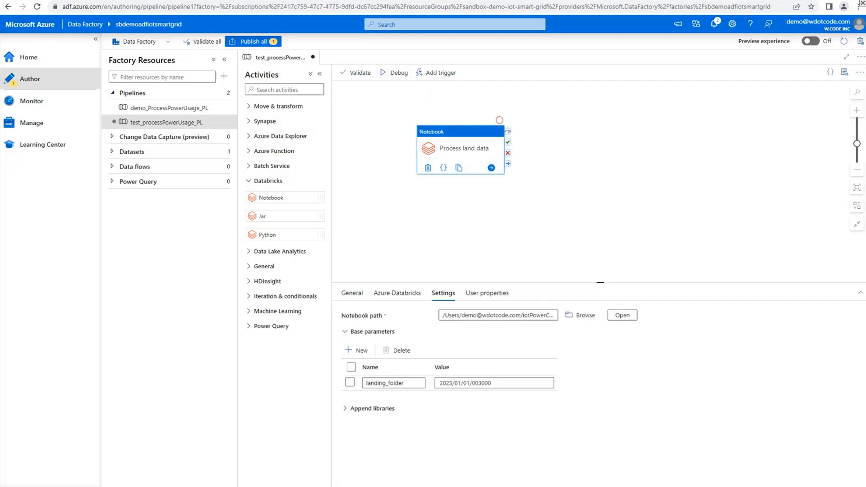
{"action": "left_click", "coordinate": [394, 76]}
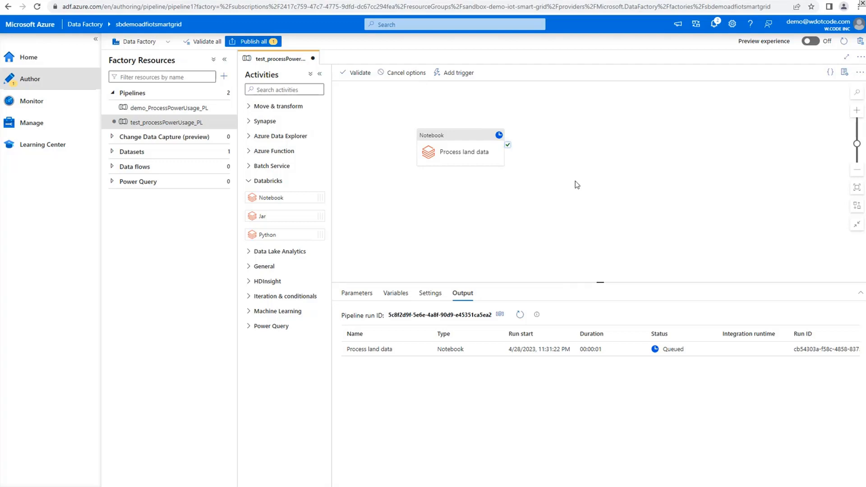
{"action": "left_click", "coordinate": [521, 316]}
Open the activity's Databricks run page from its run details and examine the run status and the progress of the notebook's commands
{"action": "mouse_move", "coordinate": [427, 353]}
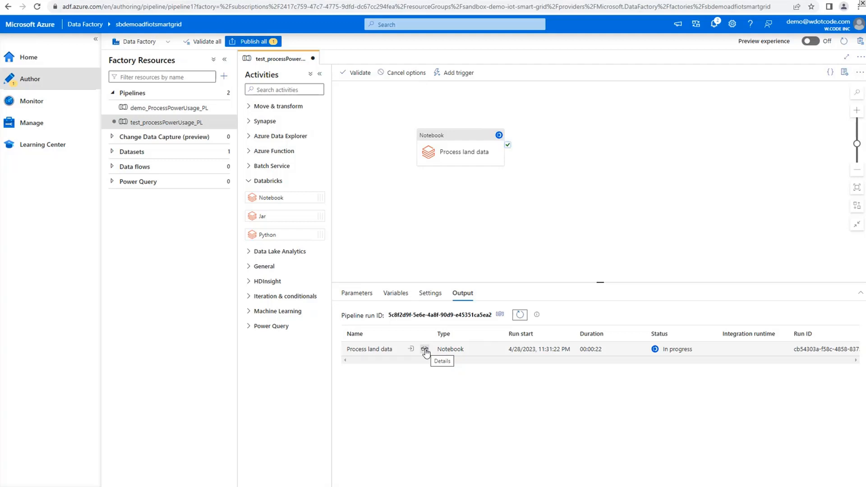
{"action": "left_click", "coordinate": [426, 350]}
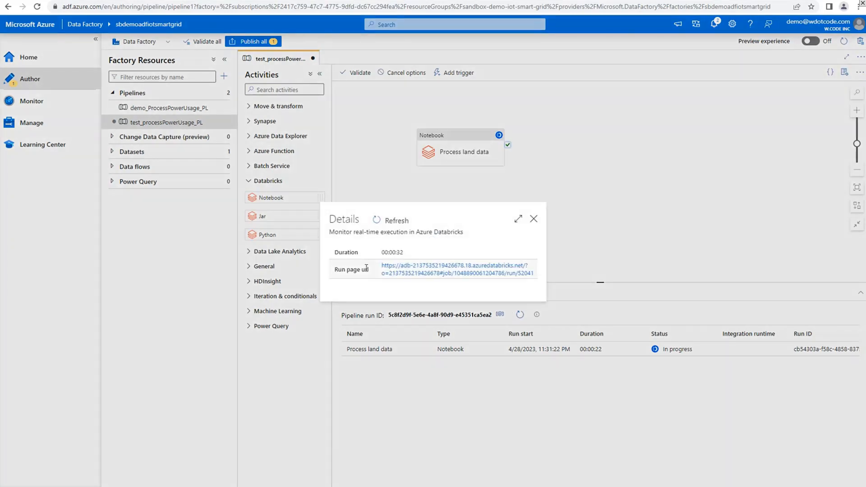
{"action": "left_click", "coordinate": [427, 275]}
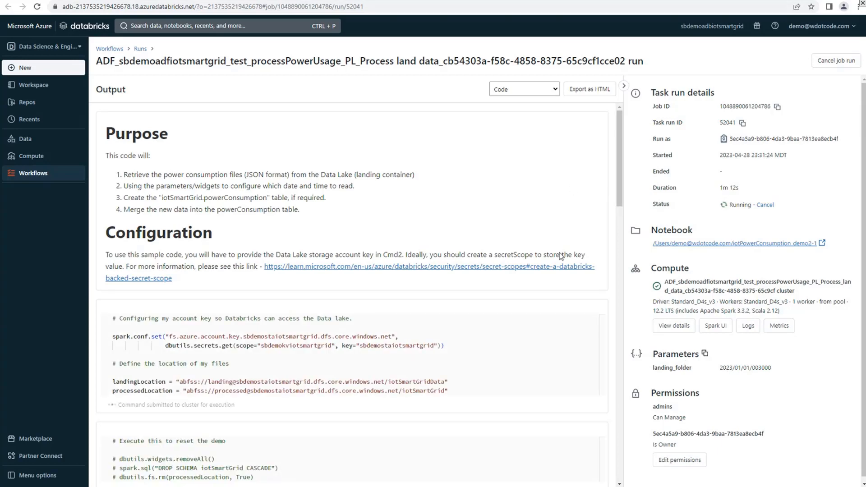
{"action": "scroll", "coordinate": [567, 289], "scroll_direction": "down", "scroll_amount": 3}
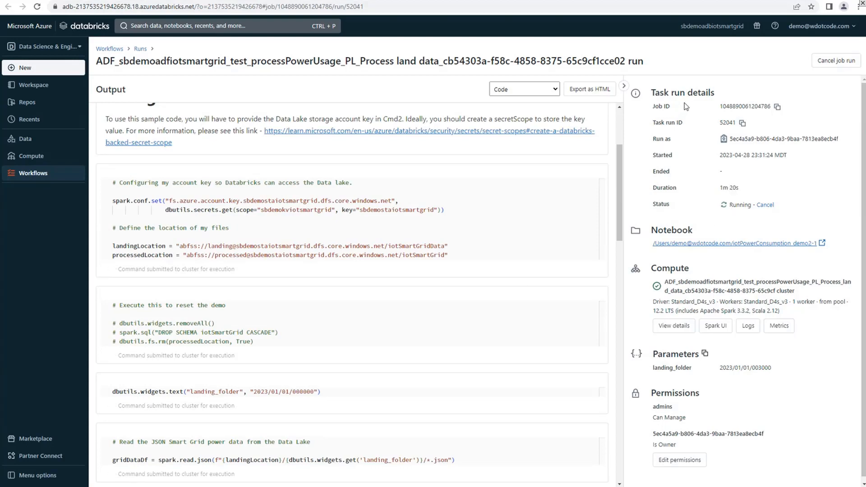
{"action": "double_click", "coordinate": [740, 205]}
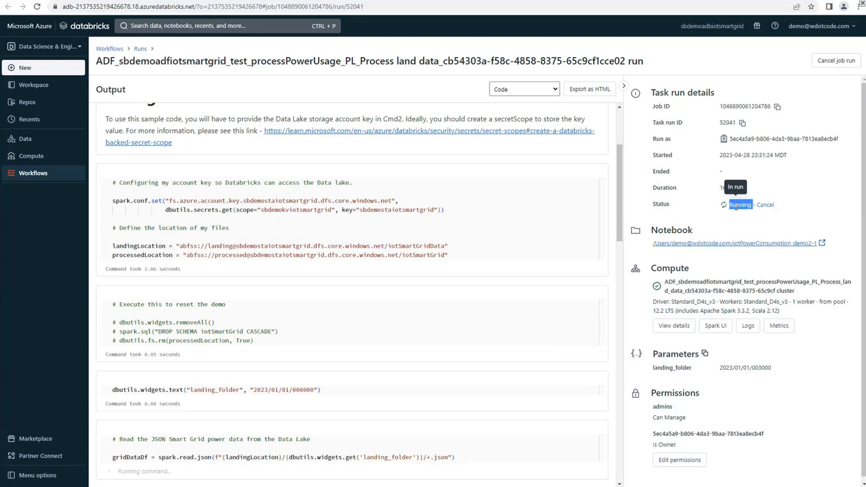
{"action": "left_click", "coordinate": [664, 192]}
{"action": "scroll", "coordinate": [460, 254], "scroll_direction": "down", "scroll_amount": 10}
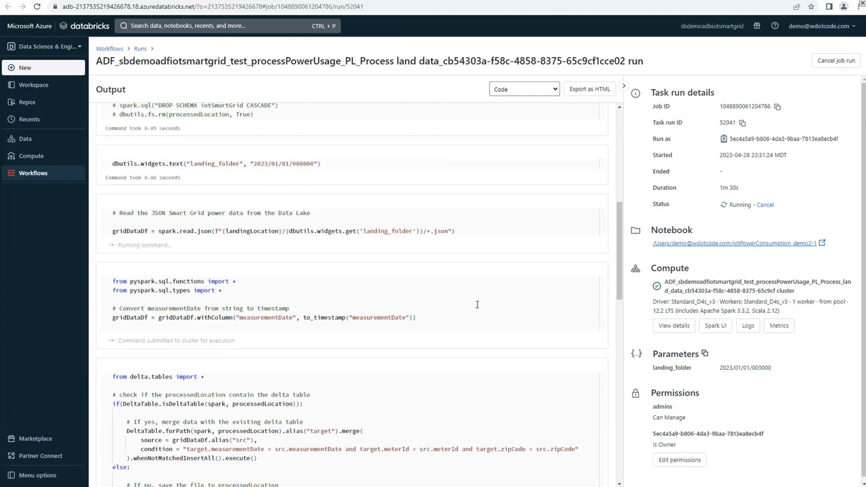
{"action": "scroll", "coordinate": [465, 303], "scroll_direction": "up", "scroll_amount": 4}
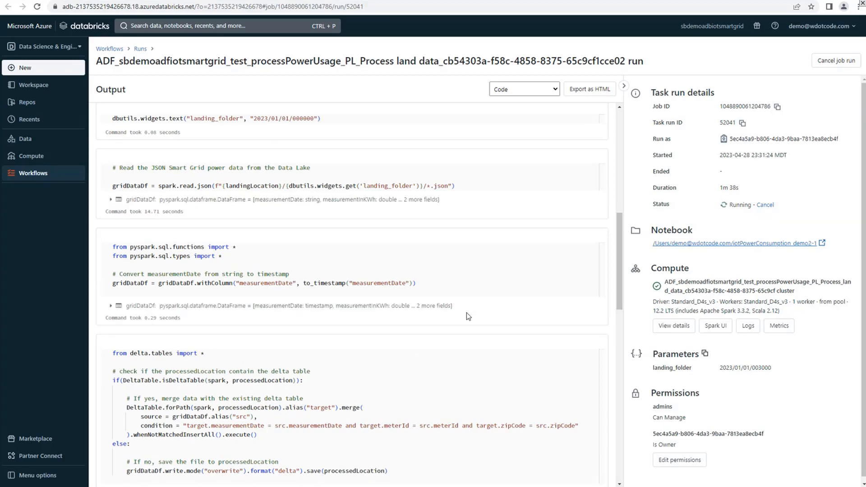
{"action": "scroll", "coordinate": [466, 313], "scroll_direction": "down", "scroll_amount": 5}
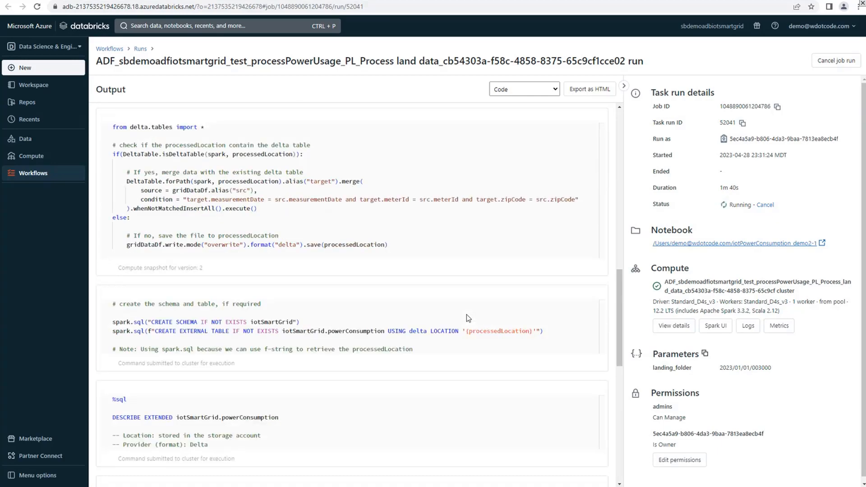
{"action": "scroll", "coordinate": [467, 315], "scroll_direction": "down", "scroll_amount": 1}
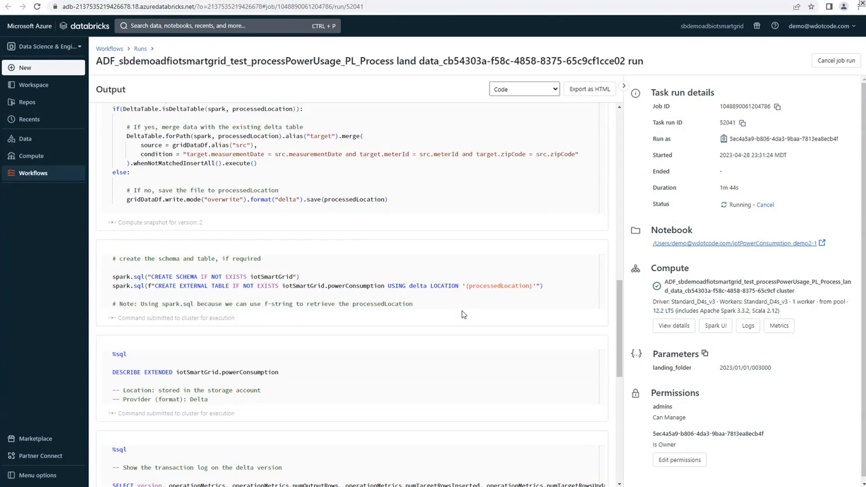
Follow the notebook run's merge and table creation commands and check the landing_folder parameter passed to the run
{"action": "scroll", "coordinate": [451, 302], "scroll_direction": "up", "scroll_amount": 1}
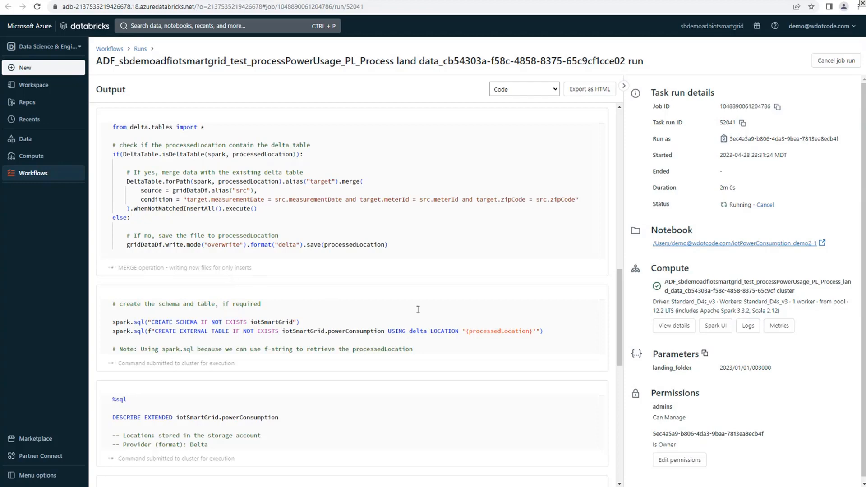
{"action": "scroll", "coordinate": [419, 312], "scroll_direction": "down", "scroll_amount": 1}
{"action": "scroll", "coordinate": [419, 321], "scroll_direction": "down", "scroll_amount": 1}
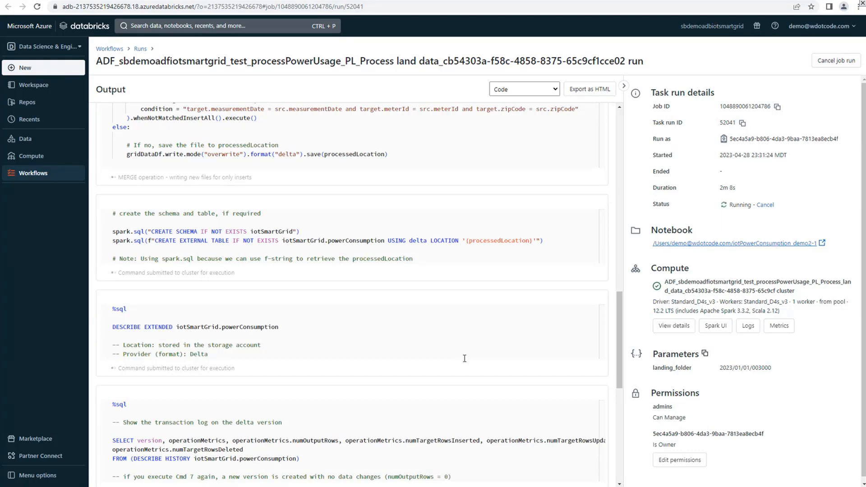
{"action": "scroll", "coordinate": [825, 400], "scroll_direction": "down", "scroll_amount": 1}
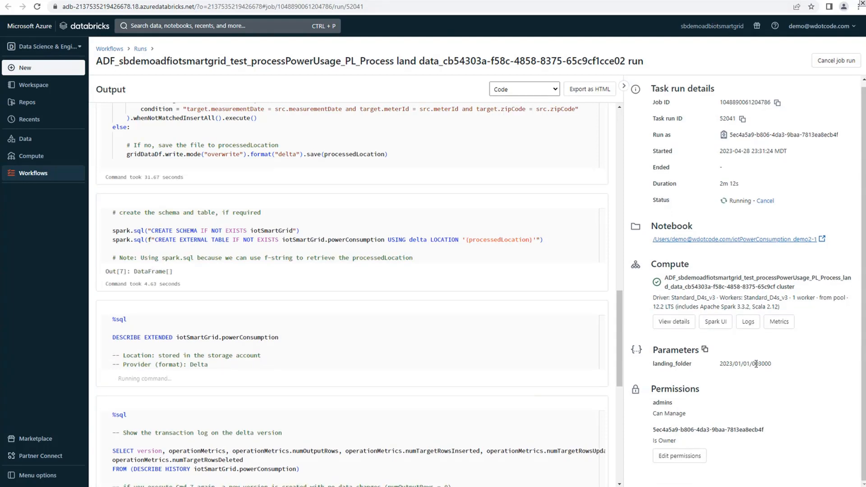
{"action": "left_click_drag", "start_coordinate": [774, 367], "coordinate": [654, 366]}
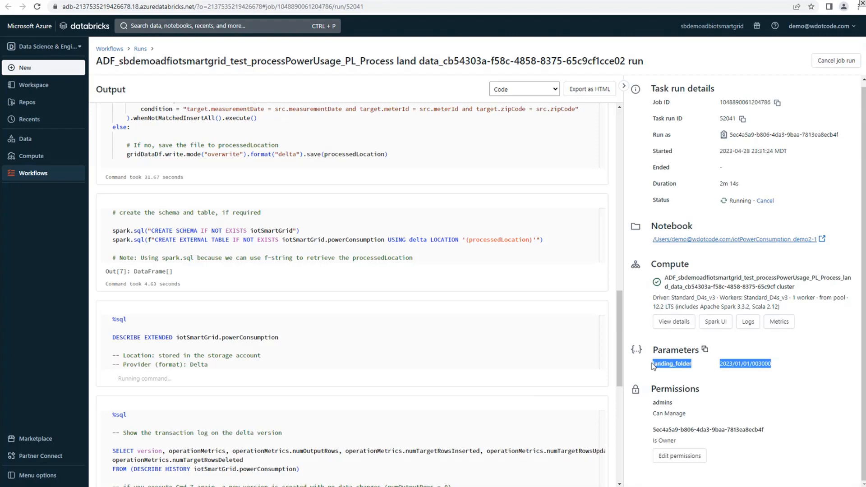
{"action": "left_click", "coordinate": [701, 368]}
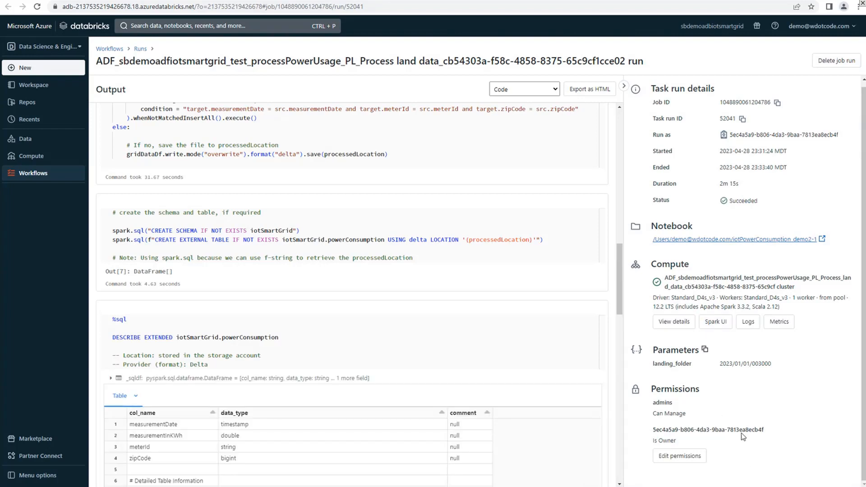
Review the run's table description, the row metrics in the Delta transaction log and the record counts per measurementDate
{"action": "scroll", "coordinate": [375, 325], "scroll_direction": "down", "scroll_amount": 3}
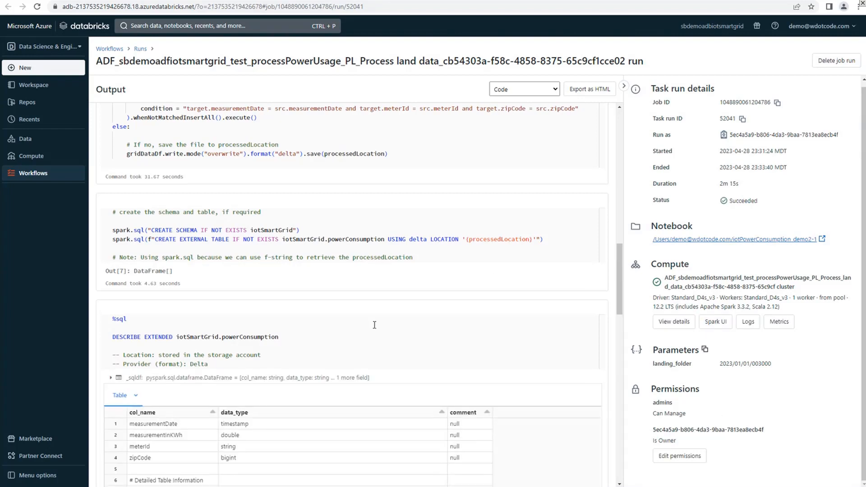
{"action": "scroll", "coordinate": [376, 339], "scroll_direction": "down", "scroll_amount": 7}
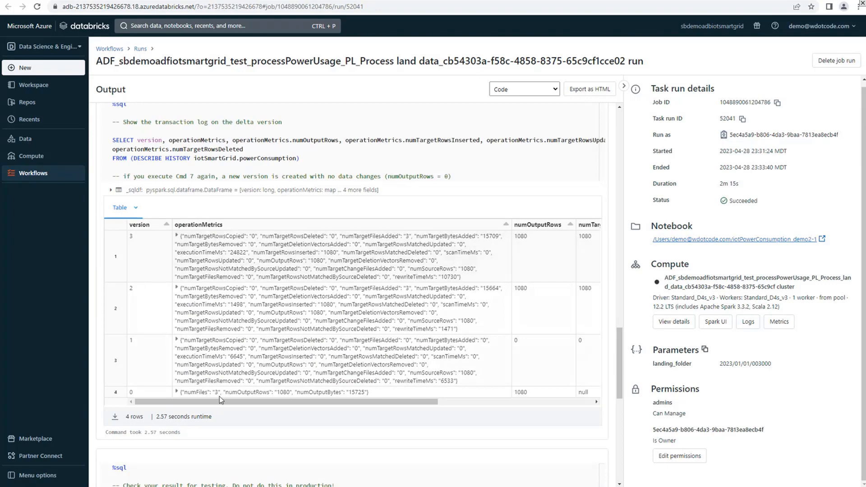
{"action": "left_click_drag", "start_coordinate": [273, 404], "coordinate": [420, 416]}
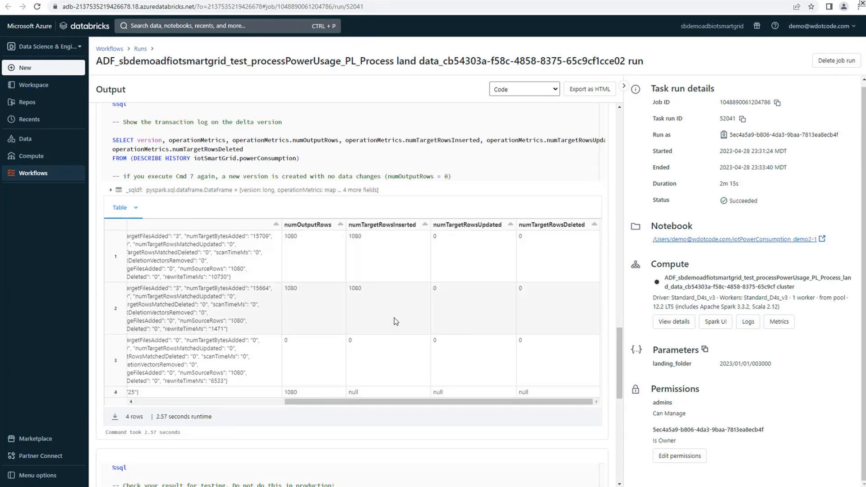
{"action": "scroll", "coordinate": [413, 394], "scroll_direction": "down", "scroll_amount": 6}
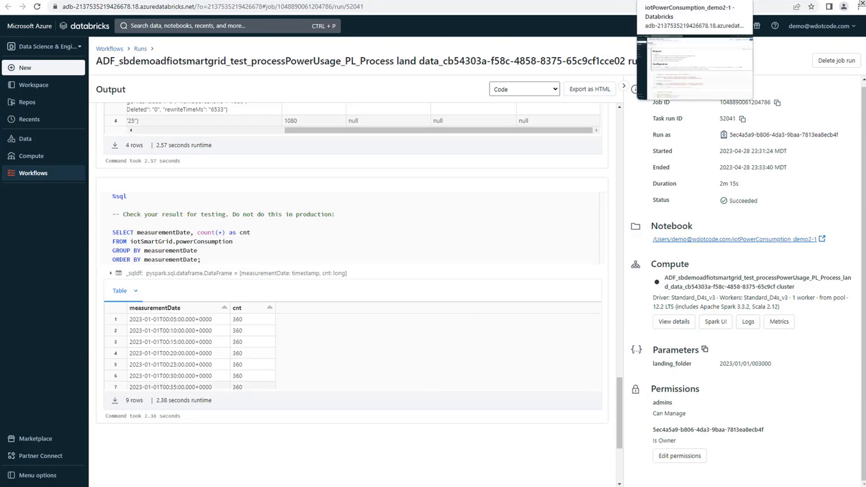
Open the iotPowerConsumption_demo2-2 notebook from the Databricks workspace and display its Demo 2 dashboard
{"action": "left_click", "coordinate": [677, 1]}
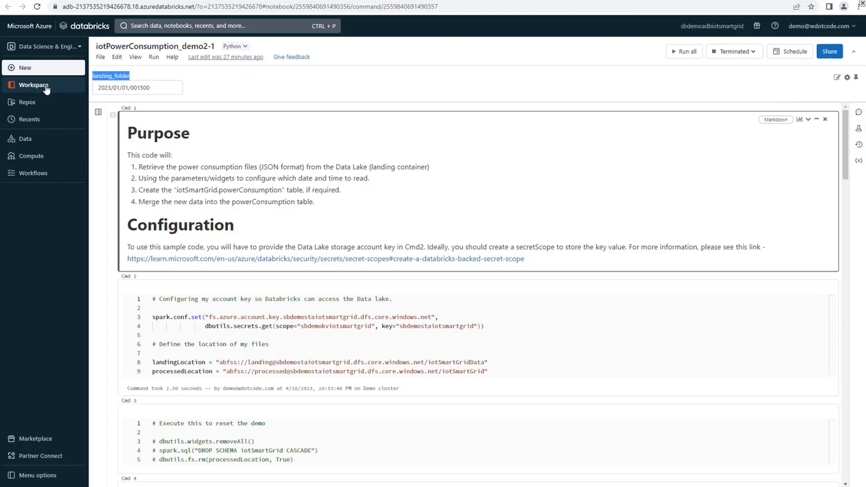
{"action": "left_click", "coordinate": [47, 86]}
{"action": "left_click", "coordinate": [253, 121]}
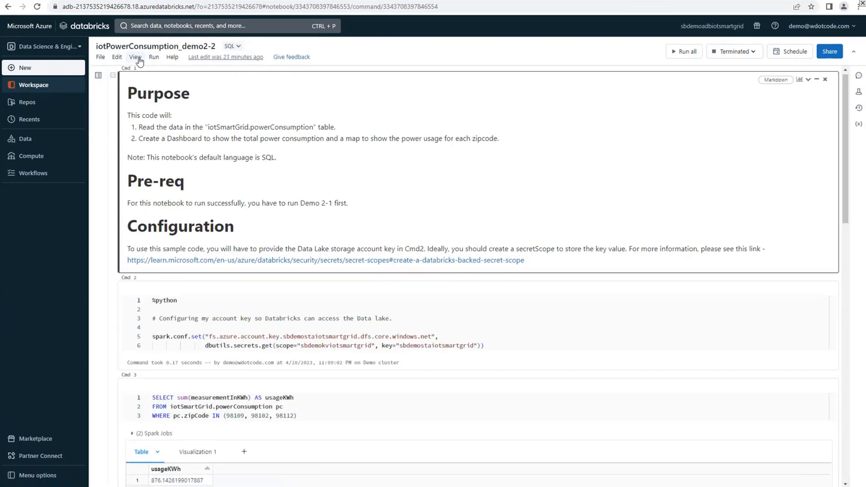
{"action": "left_click", "coordinate": [135, 57]}
{"action": "left_click", "coordinate": [150, 320]}
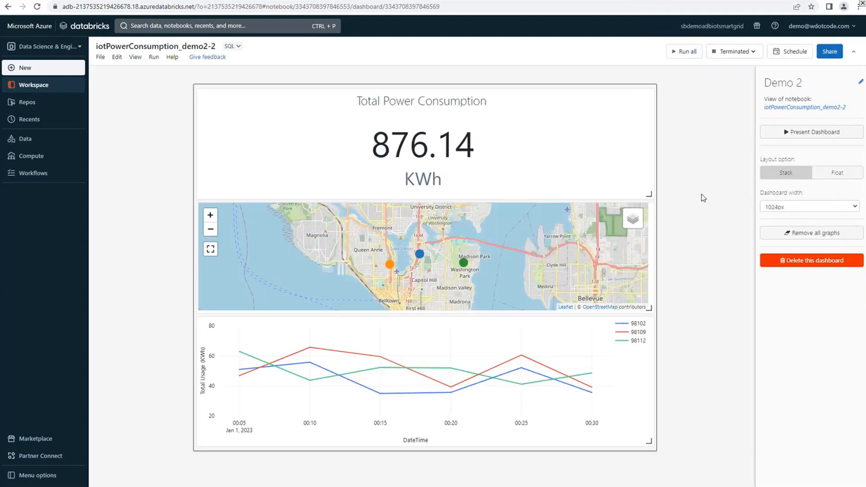
Start the Demo cluster for the iotPowerConsumption_demo2-2 notebook and run all its cells to refresh the dashboard
{"action": "left_click", "coordinate": [736, 52]}
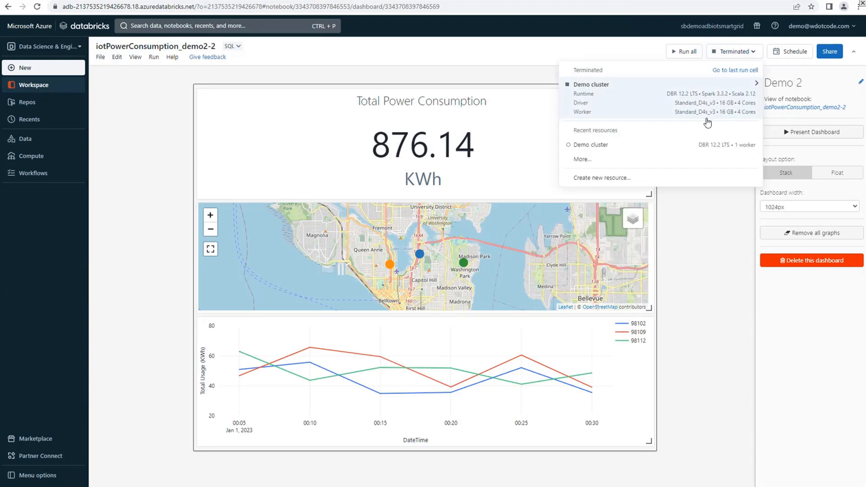
{"action": "left_click", "coordinate": [693, 149]}
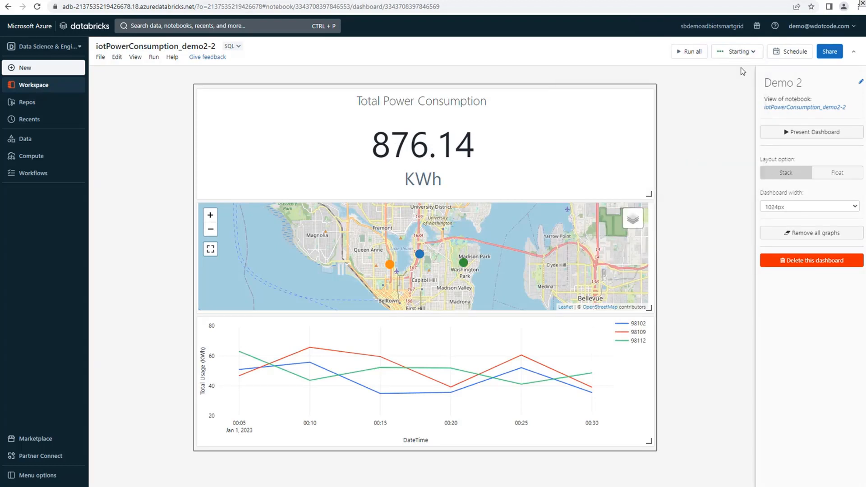
{"action": "left_click", "coordinate": [751, 53]}
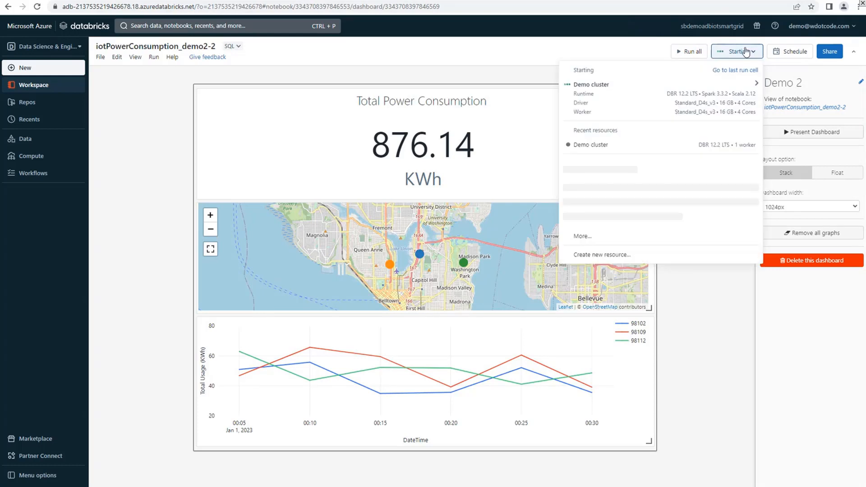
{"action": "left_click", "coordinate": [610, 51]}
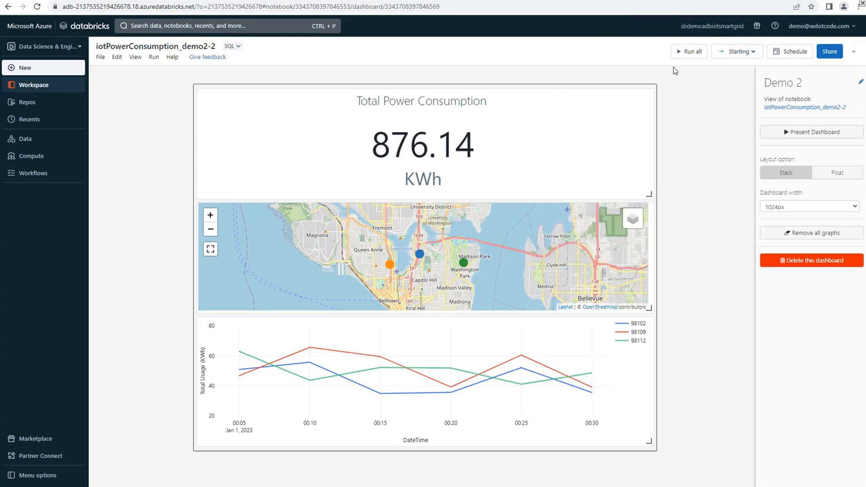
{"action": "left_click", "coordinate": [689, 53]}
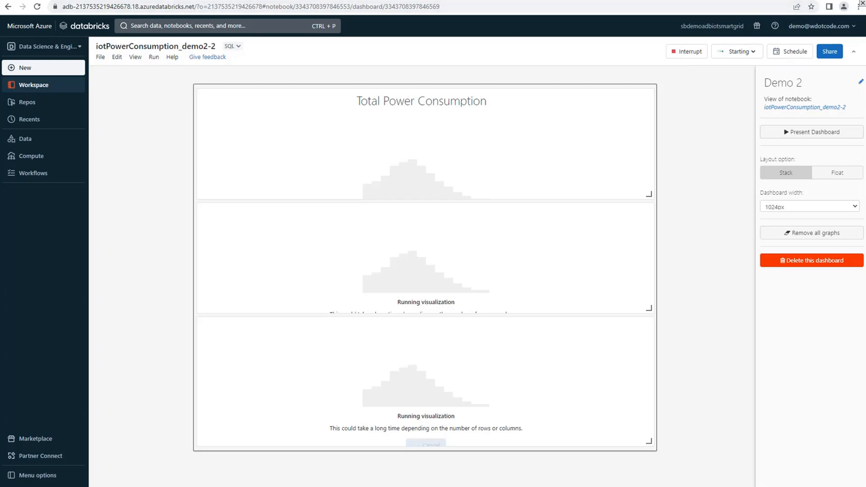
Switch back to Azure Data Factory and check the run details of the Process land data activity
{"action": "left_click", "coordinate": [455, 0]}
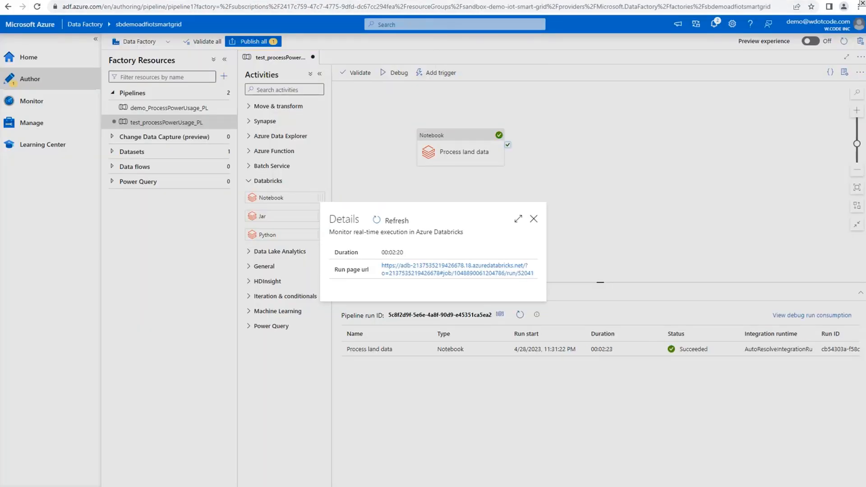
{"action": "left_click", "coordinate": [534, 220]}
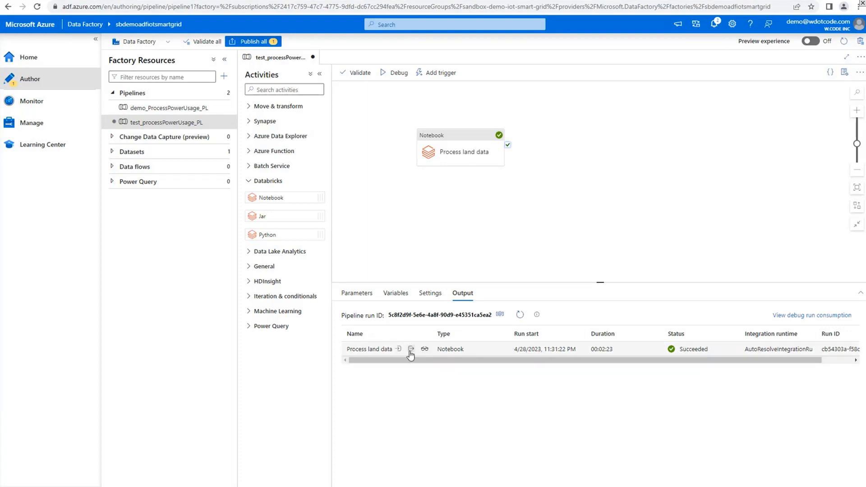
{"action": "left_click", "coordinate": [425, 349]}
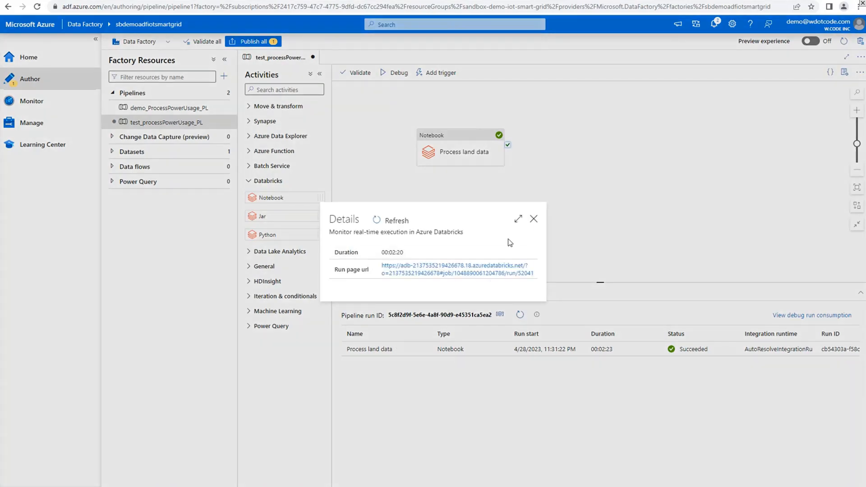
{"action": "left_click", "coordinate": [533, 219]}
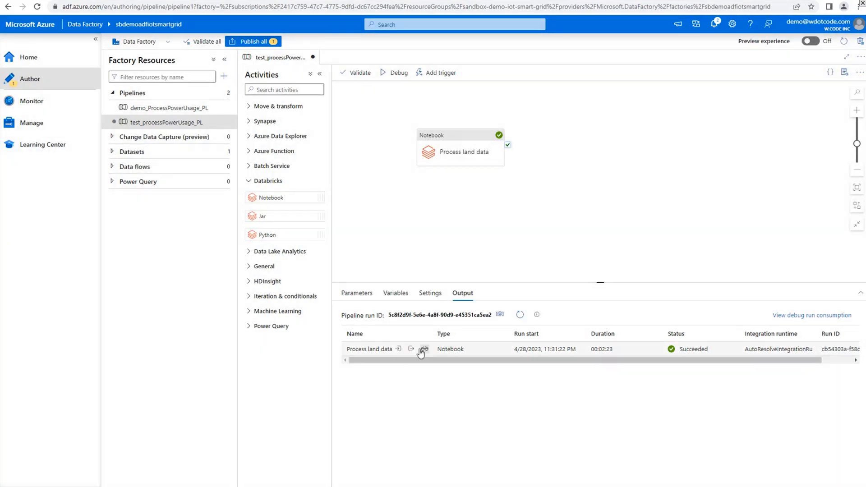
Examine the output JSON of the Process land data activity run, down to its billable duration
{"action": "left_click", "coordinate": [413, 350]}
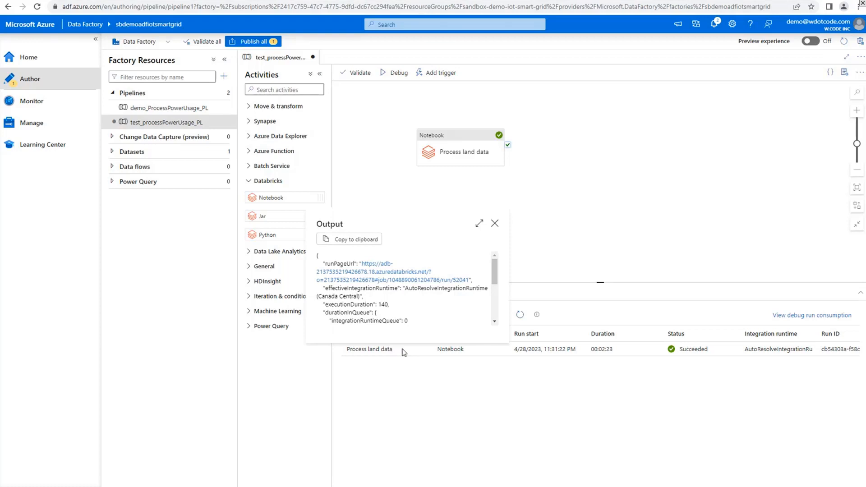
{"action": "left_click", "coordinate": [420, 376]}
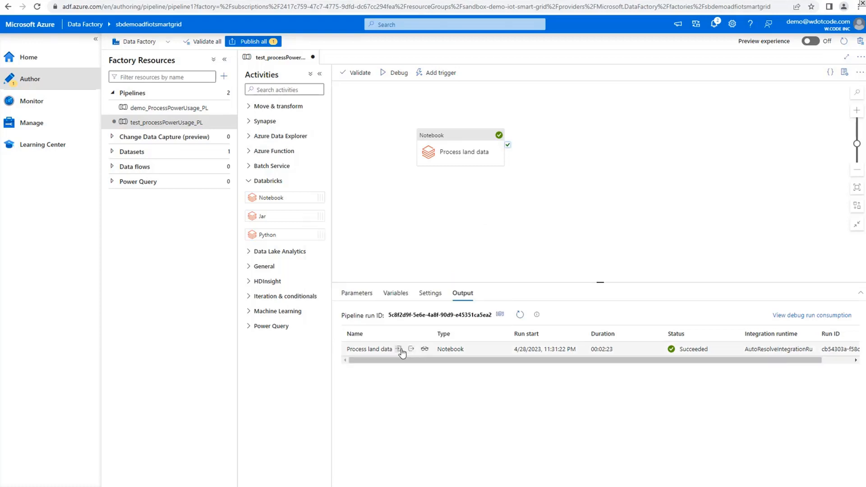
{"action": "left_click", "coordinate": [411, 349]}
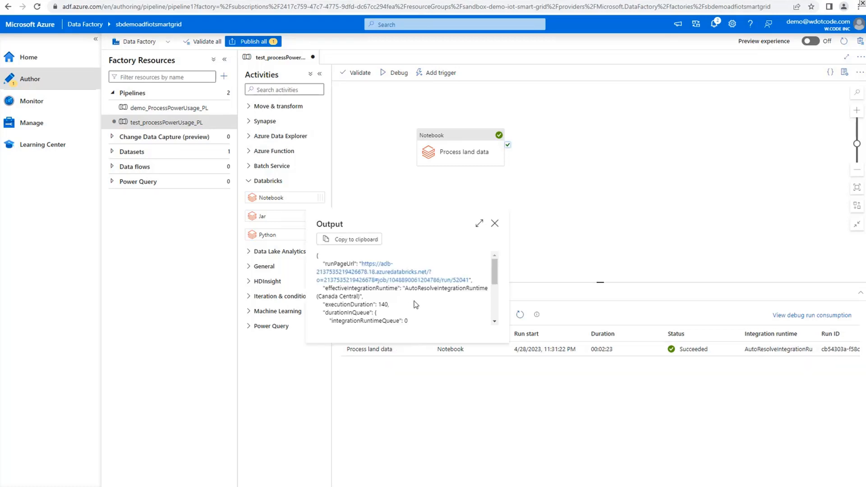
{"action": "scroll", "coordinate": [411, 304], "scroll_direction": "down", "scroll_amount": 5}
{"action": "scroll", "coordinate": [399, 303], "scroll_direction": "up", "scroll_amount": 5}
{"action": "scroll", "coordinate": [396, 300], "scroll_direction": "down", "scroll_amount": 5}
{"action": "scroll", "coordinate": [453, 302], "scroll_direction": "down", "scroll_amount": 1}
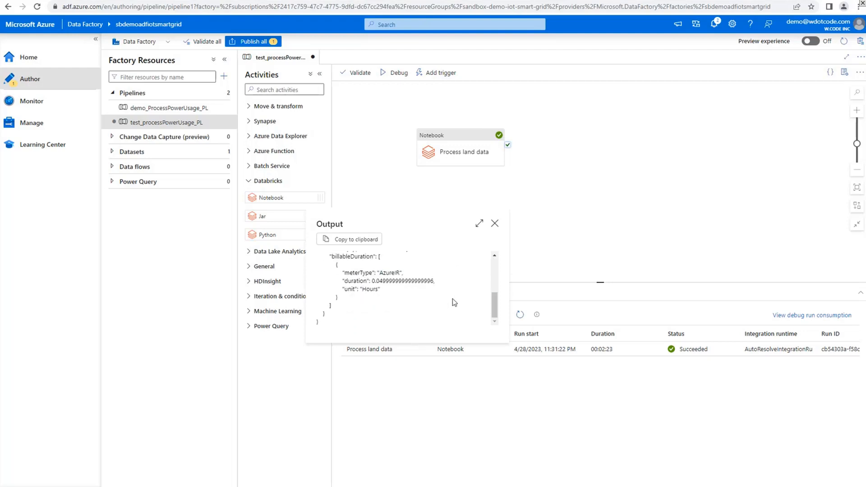
{"action": "scroll", "coordinate": [453, 299], "scroll_direction": "up", "scroll_amount": 3}
{"action": "scroll", "coordinate": [452, 299], "scroll_direction": "down", "scroll_amount": 3}
{"action": "left_click", "coordinate": [495, 223]}
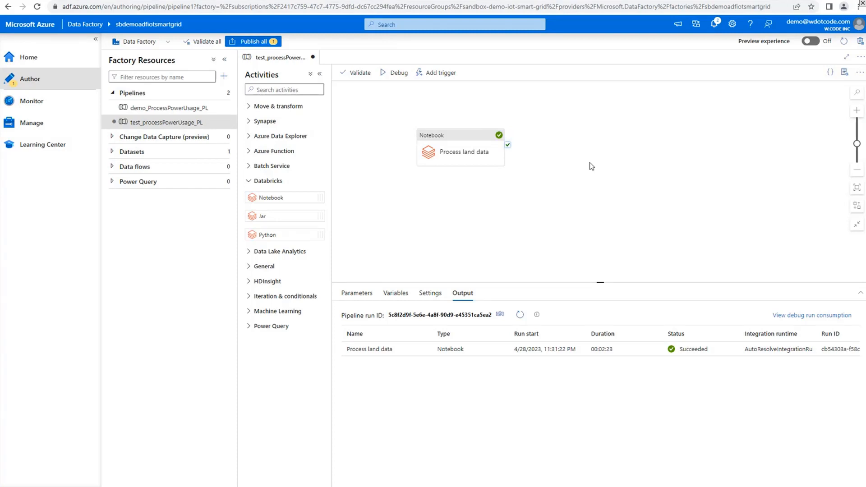
Open the demo_ProcessPowerUsage_PL pipeline and collapse the main navigation to give the canvas more room
{"action": "left_click", "coordinate": [185, 109]}
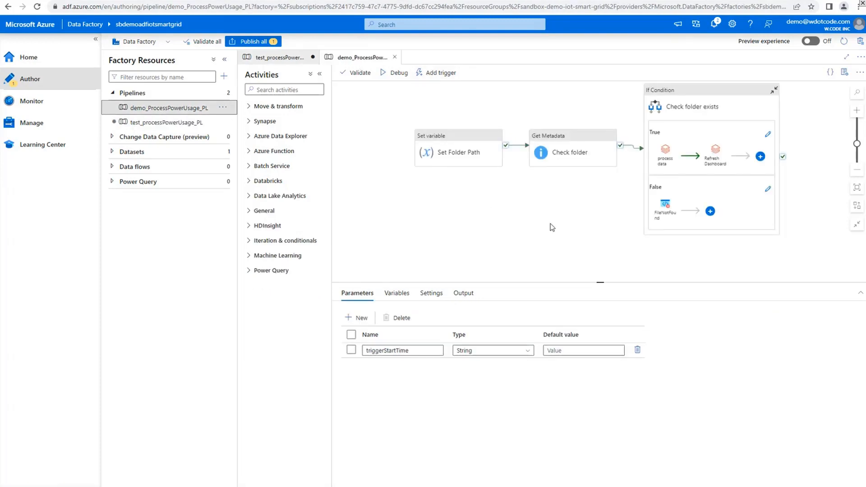
{"action": "left_click_drag", "start_coordinate": [549, 226], "coordinate": [537, 245]}
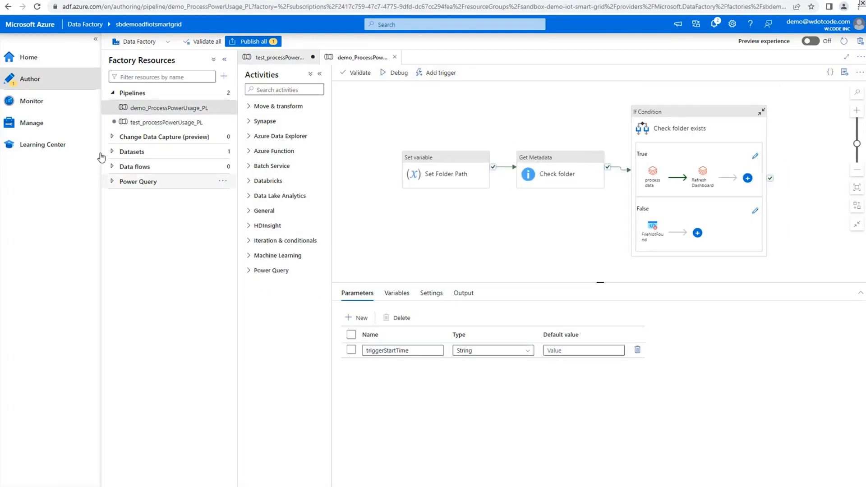
{"action": "left_click", "coordinate": [96, 39]}
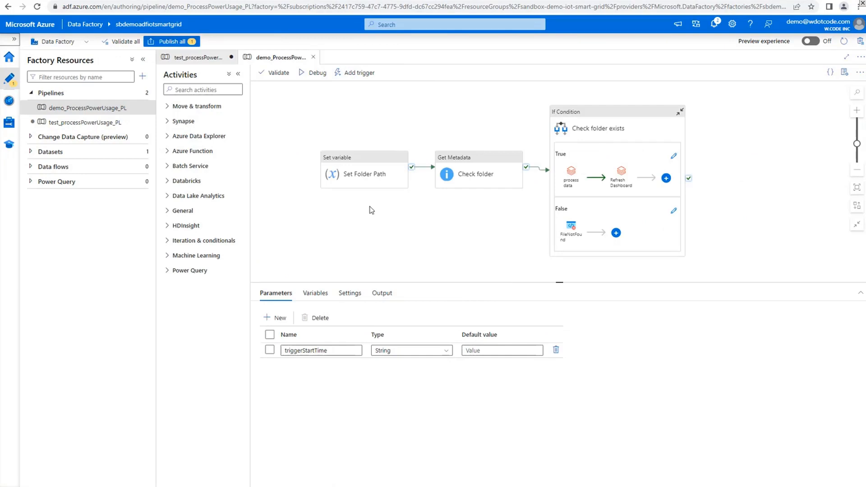
{"action": "left_click_drag", "start_coordinate": [383, 231], "coordinate": [390, 231]}
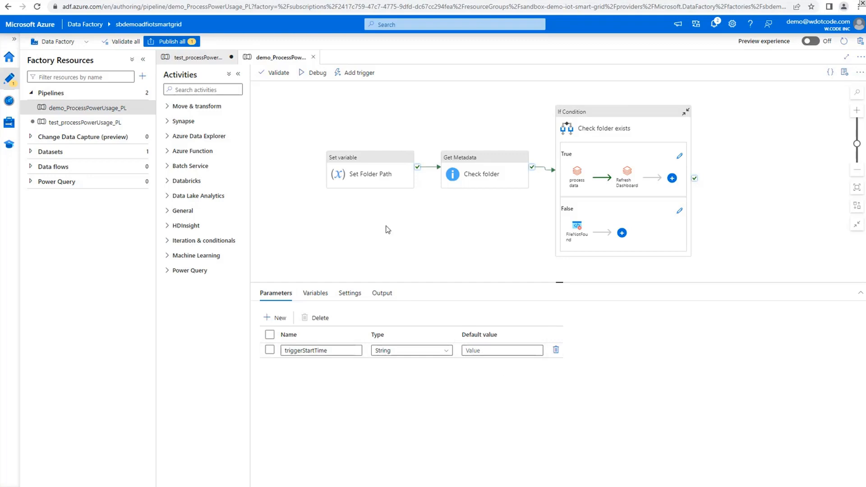
Inspect the Set Folder Path activity, find Set variable among the general activities and view the pipeline's variables
{"action": "left_click", "coordinate": [366, 177]}
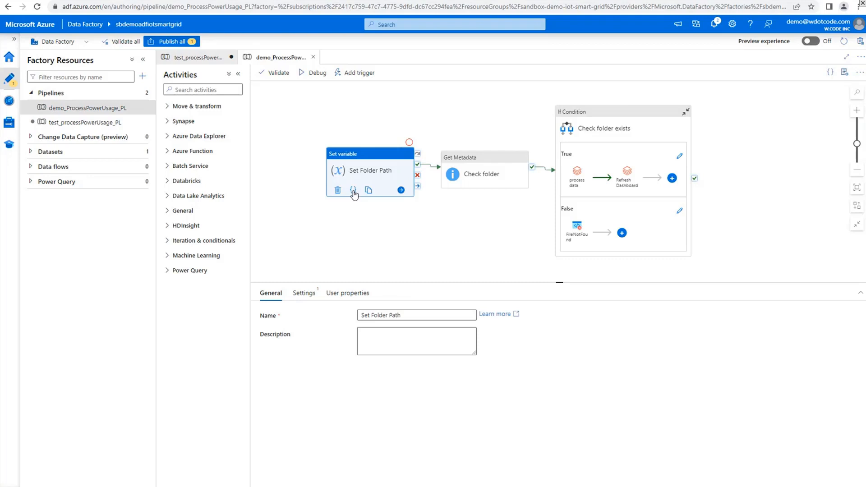
{"action": "left_click", "coordinate": [308, 197]}
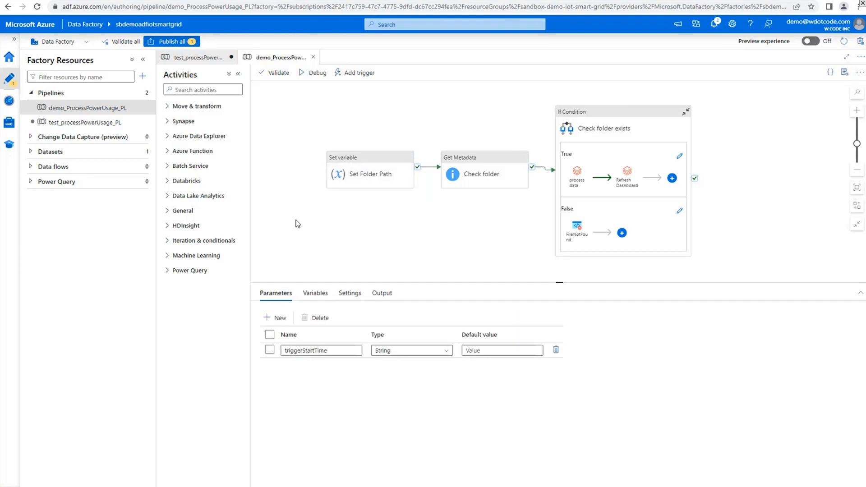
{"action": "left_click", "coordinate": [168, 211]}
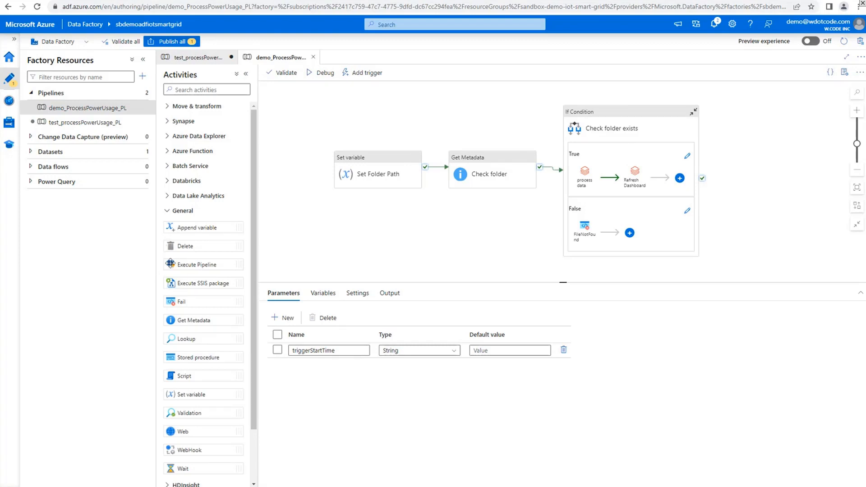
{"action": "scroll", "coordinate": [189, 316], "scroll_direction": "down", "scroll_amount": 3}
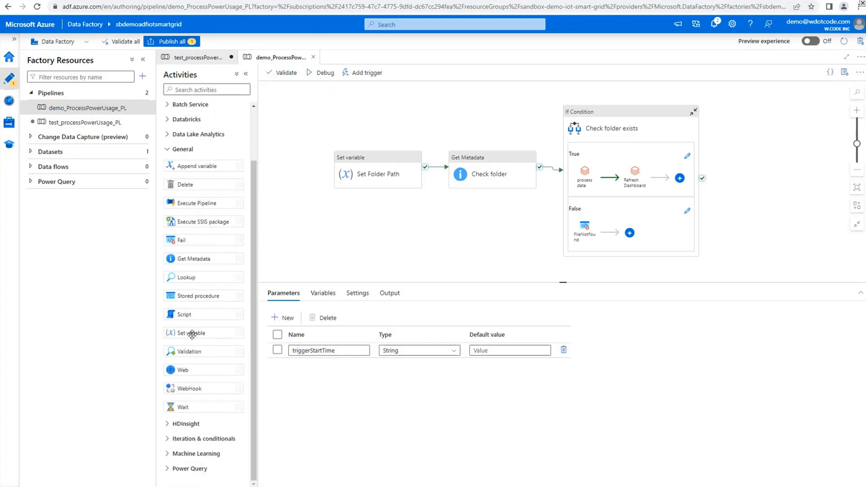
{"action": "left_click", "coordinate": [328, 297]}
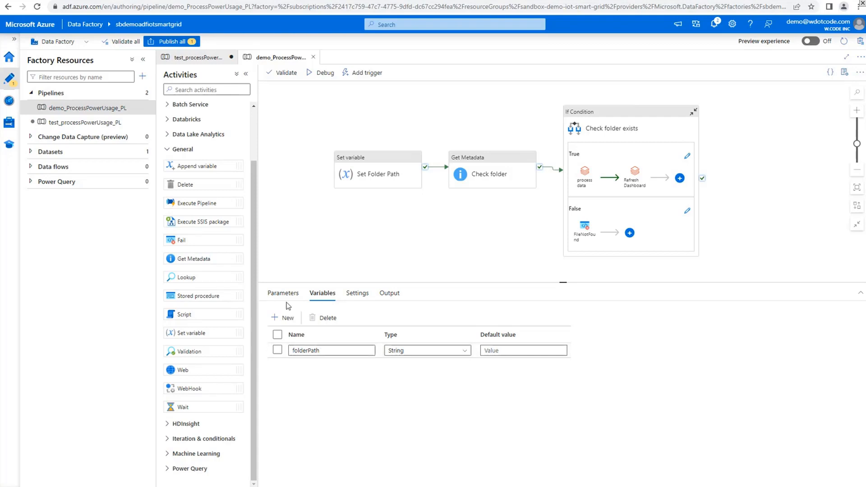
Inspect the Set Folder Path activity's settings and the expression that builds the folderPath variable, leaving it unedited
{"action": "left_click", "coordinate": [369, 183]}
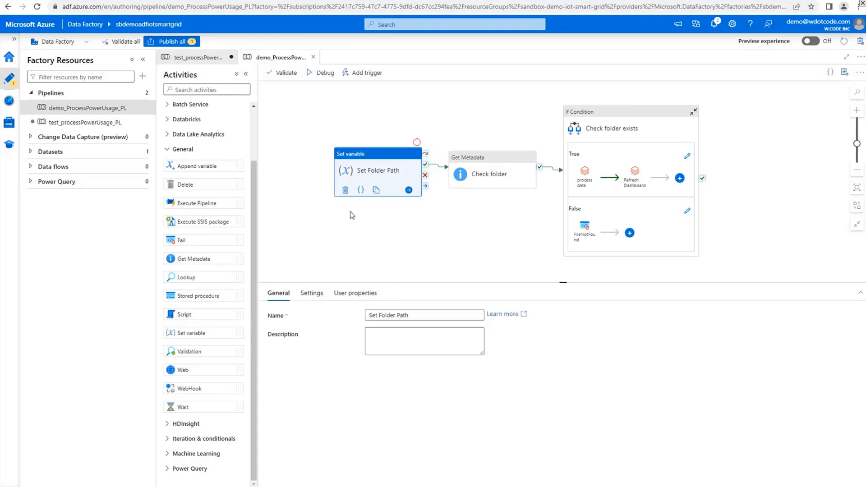
{"action": "left_click", "coordinate": [314, 300]}
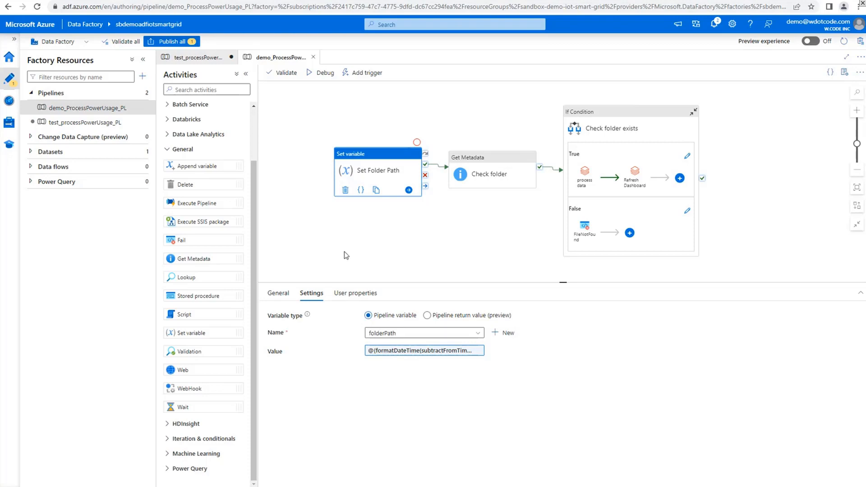
{"action": "left_click", "coordinate": [409, 351]}
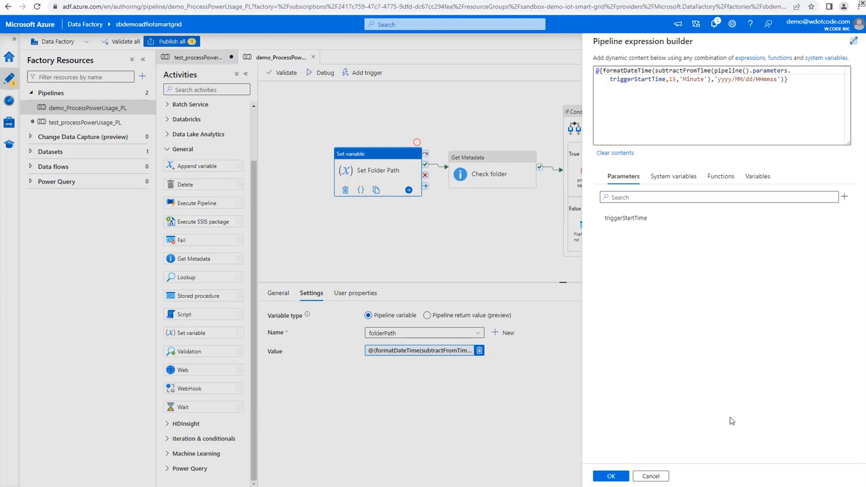
{"action": "left_click", "coordinate": [663, 474]}
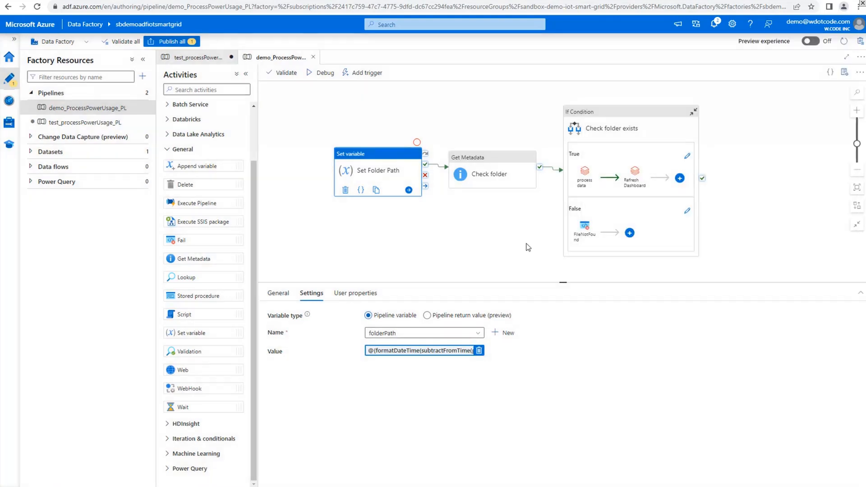
Review the Check folder activity's settings and open its demo_PowerUsage_DS dataset
{"action": "left_click", "coordinate": [484, 168]}
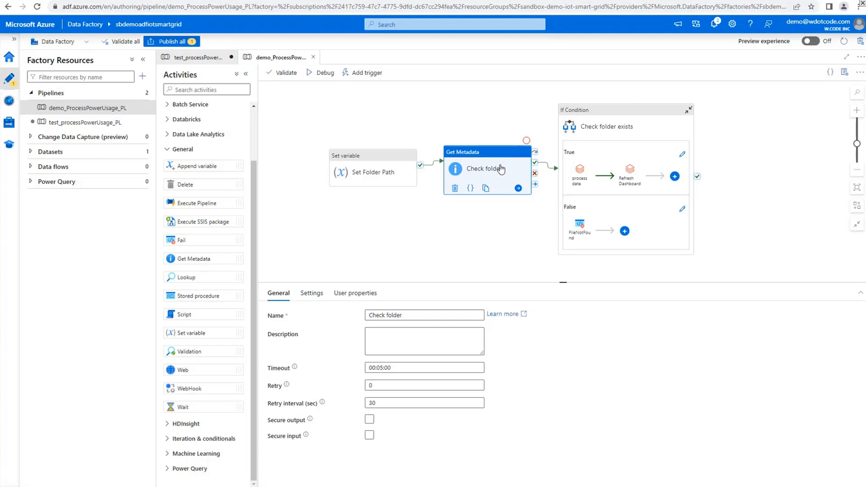
{"action": "left_click", "coordinate": [316, 299]}
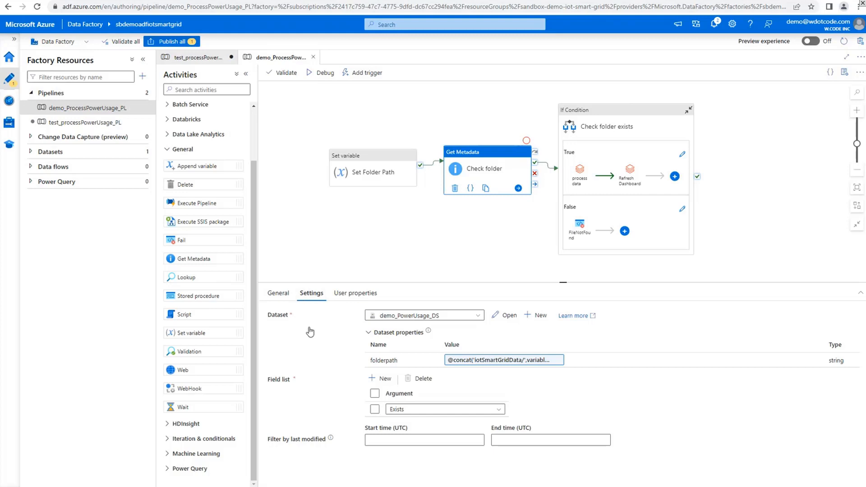
{"action": "left_click", "coordinate": [459, 318]}
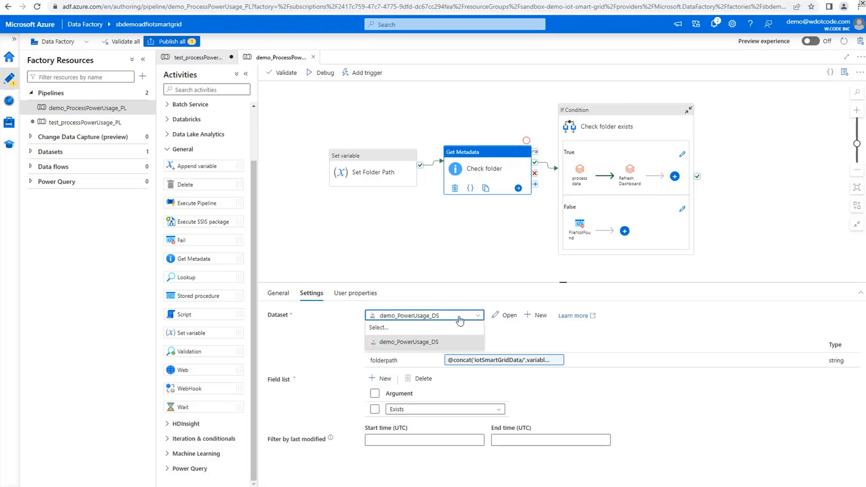
{"action": "left_click", "coordinate": [460, 321]}
{"action": "left_click", "coordinate": [498, 317]}
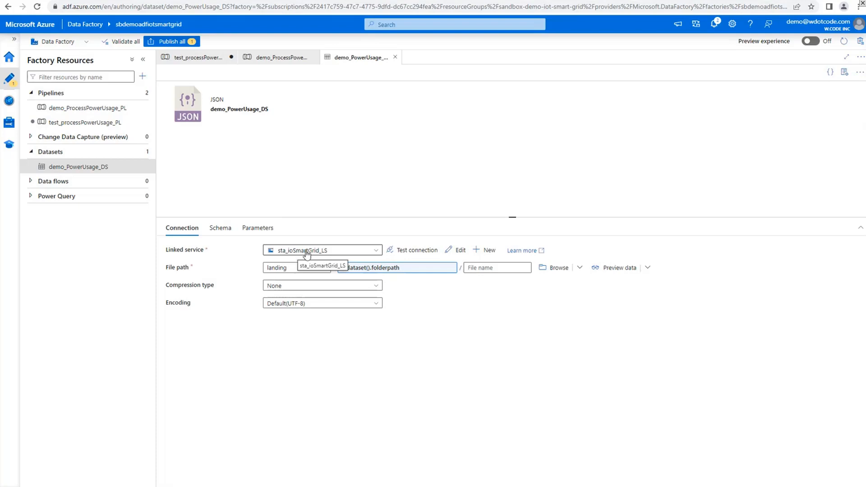
Test the dataset's linked service connection, inspect its parameters and dynamic file path expression, and return to the pipeline
{"action": "left_click", "coordinate": [407, 252]}
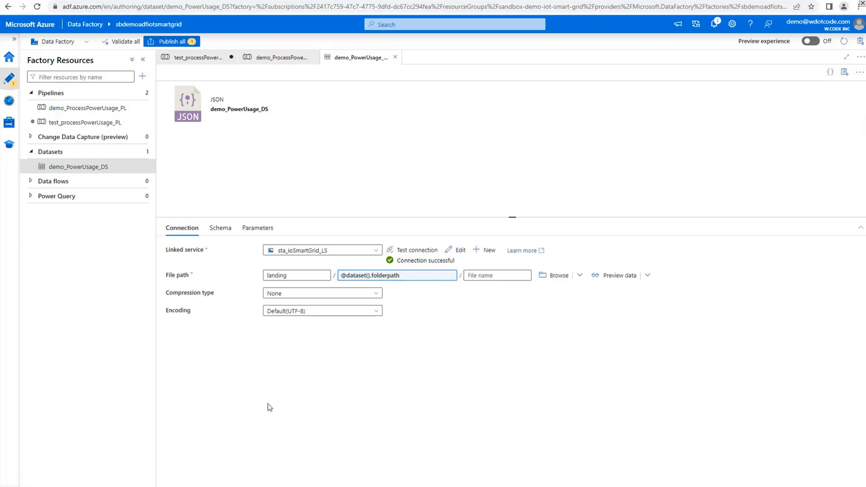
{"action": "left_click", "coordinate": [262, 229]}
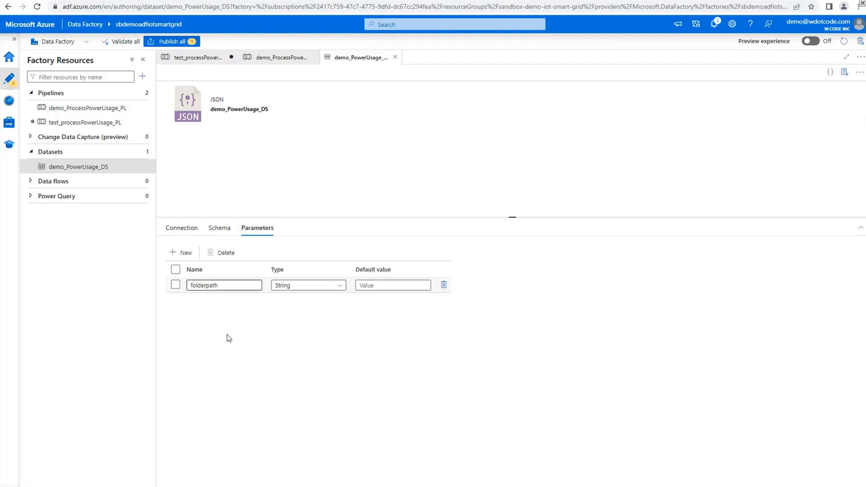
{"action": "left_click", "coordinate": [182, 228]}
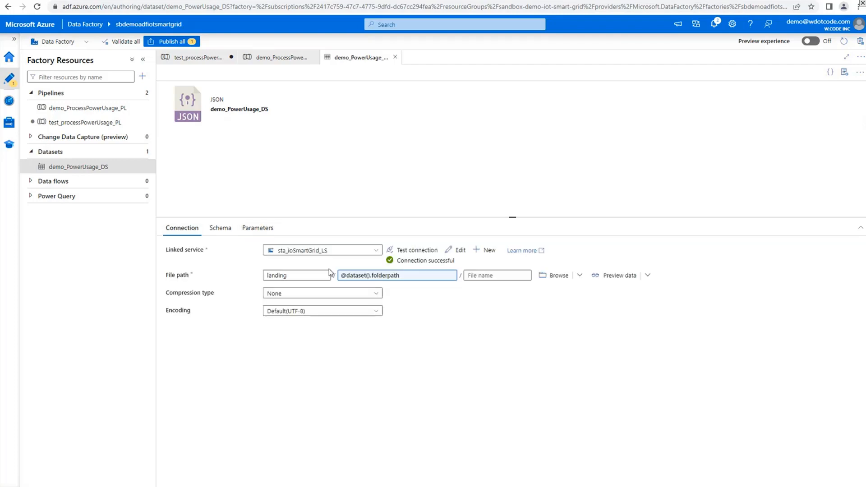
{"action": "left_click", "coordinate": [398, 275]}
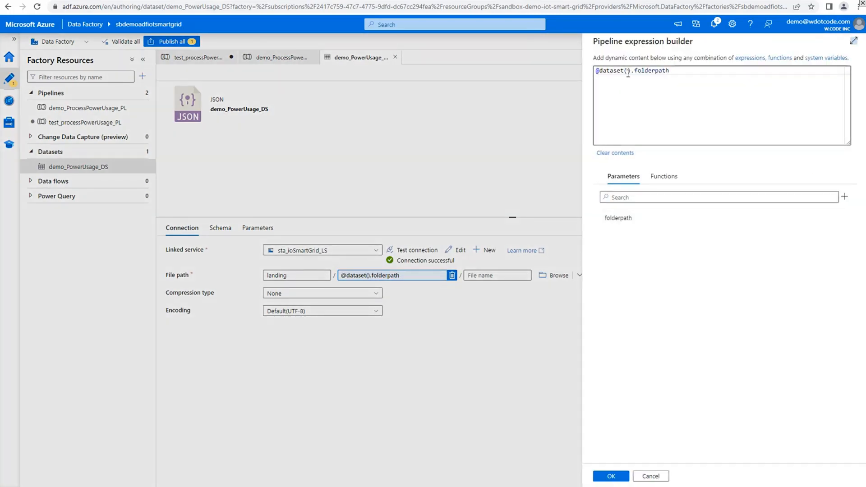
{"action": "left_click", "coordinate": [657, 476]}
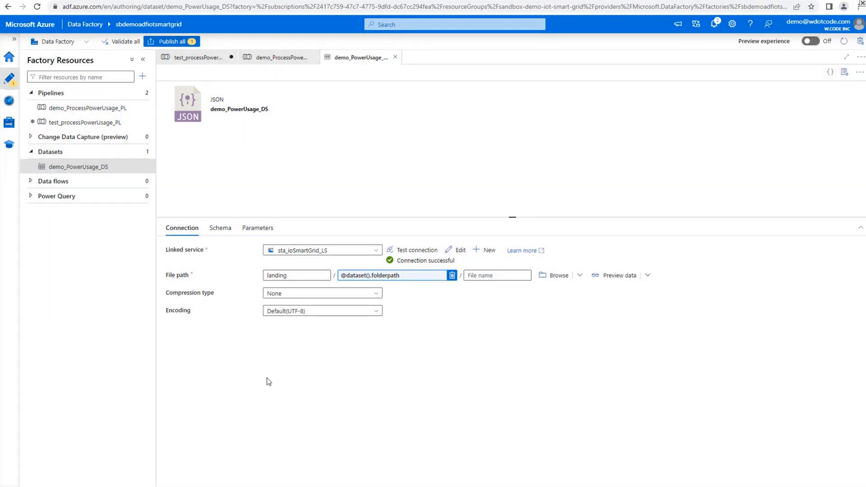
{"action": "left_click", "coordinate": [396, 58]}
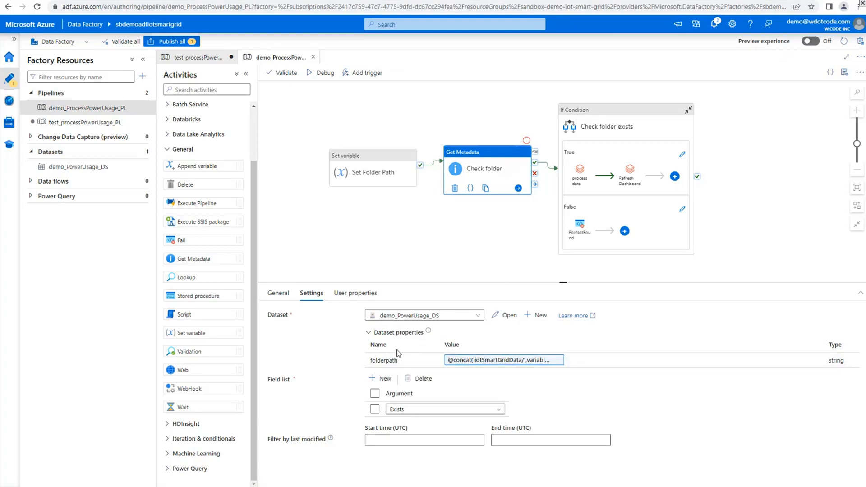
Examine the expression passed to the dataset's folderpath property in the Check folder activity, leaving it unedited
{"action": "left_click", "coordinate": [524, 365]}
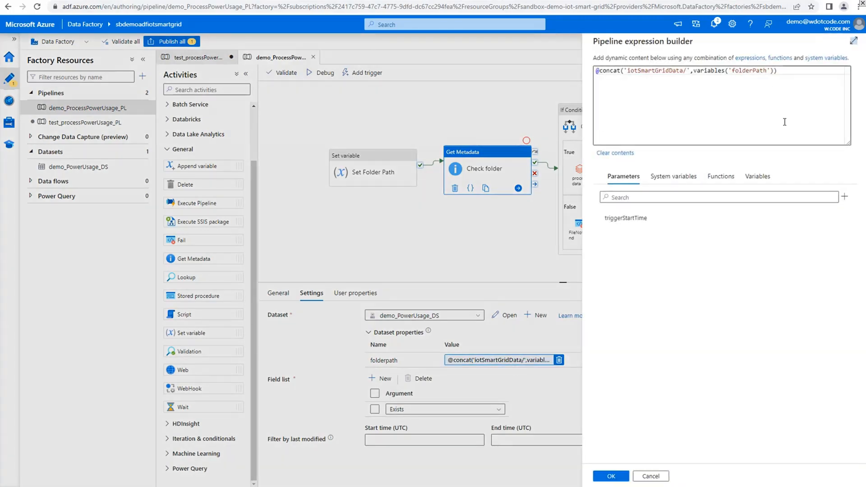
{"action": "double_click", "coordinate": [663, 71]}
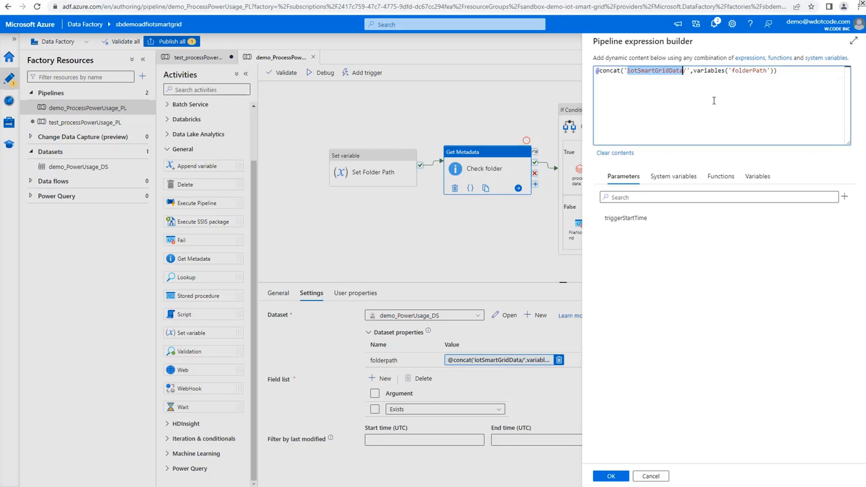
{"action": "left_click", "coordinate": [658, 478]}
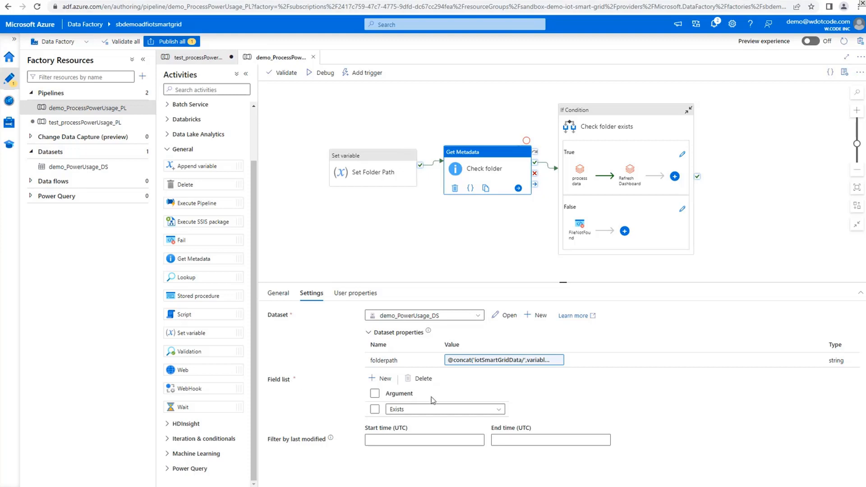
Look through the argument options of the Check folder activity's field list and select Exists
{"action": "left_click", "coordinate": [499, 409]}
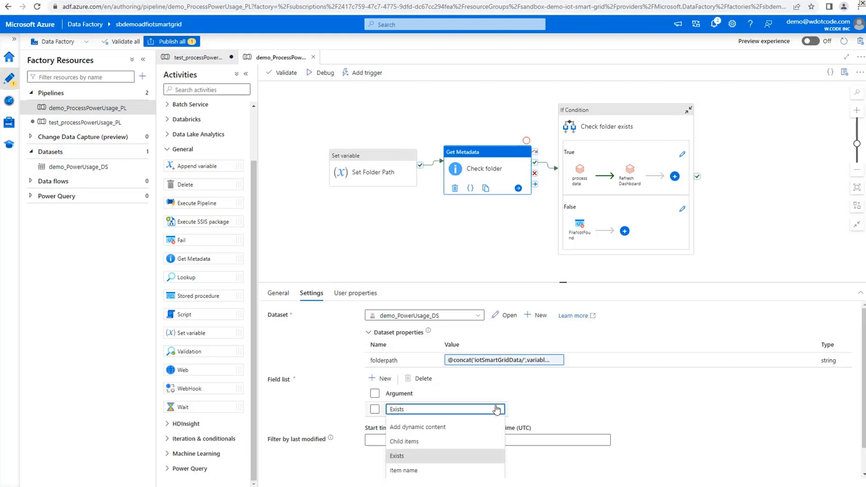
{"action": "scroll", "coordinate": [536, 406], "scroll_direction": "down", "scroll_amount": 1}
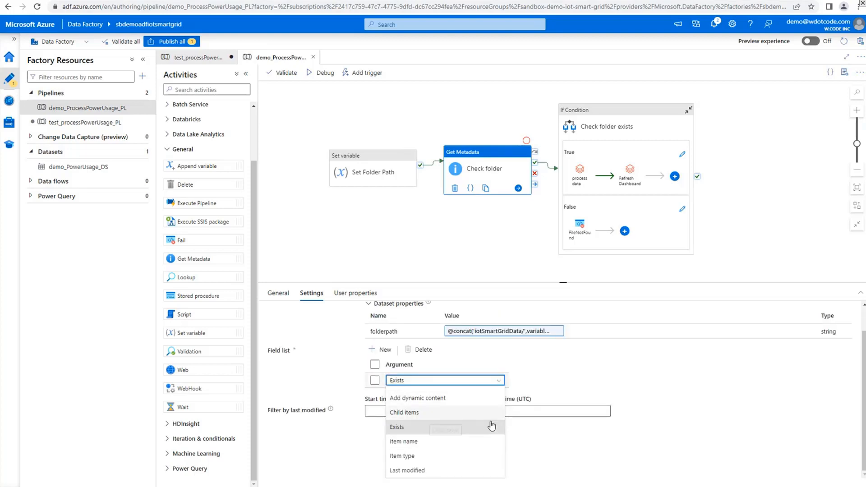
{"action": "left_click", "coordinate": [427, 432]}
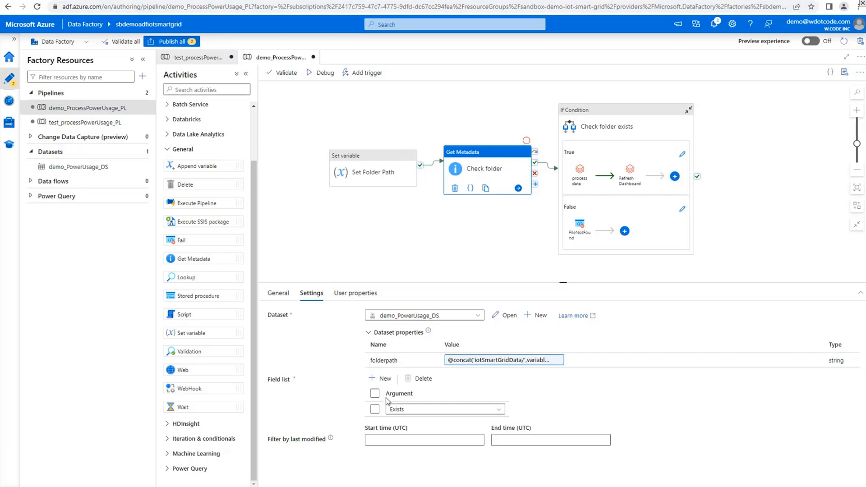
Find If Condition among the iteration and conditional activities and review the settings of FileNotFound in the False branch of Check folder exists
{"action": "left_click", "coordinate": [170, 152]}
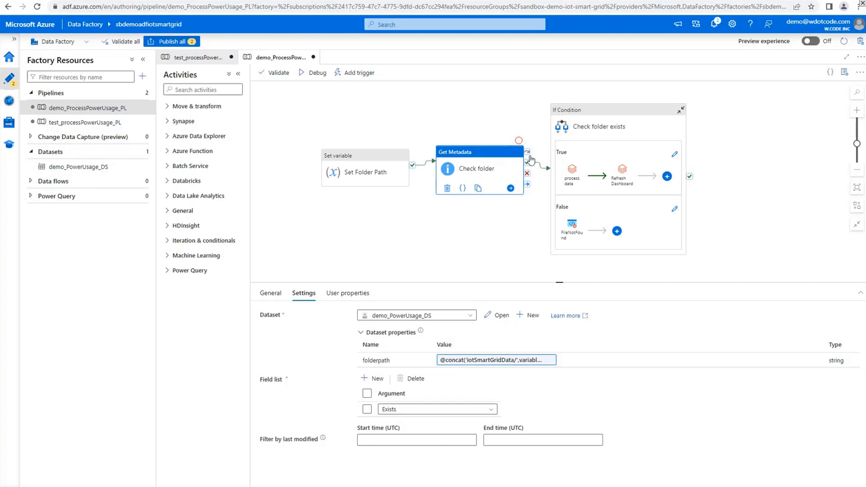
{"action": "left_click", "coordinate": [169, 245]}
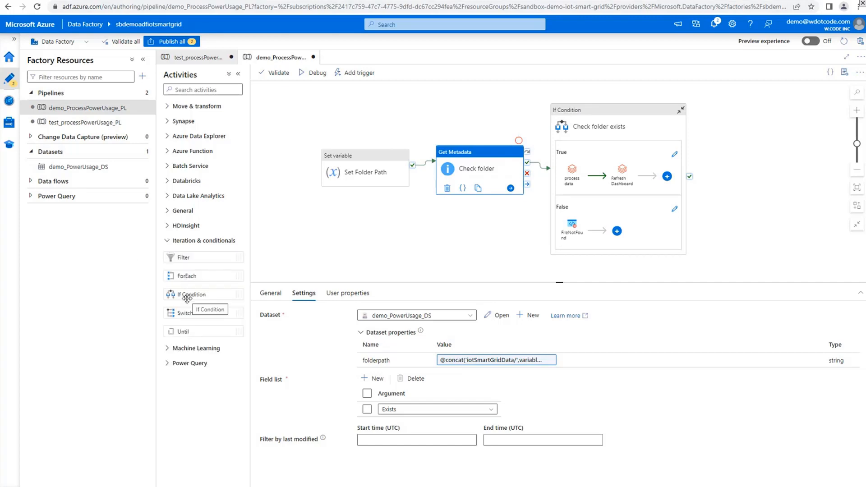
{"action": "left_click", "coordinate": [675, 209]}
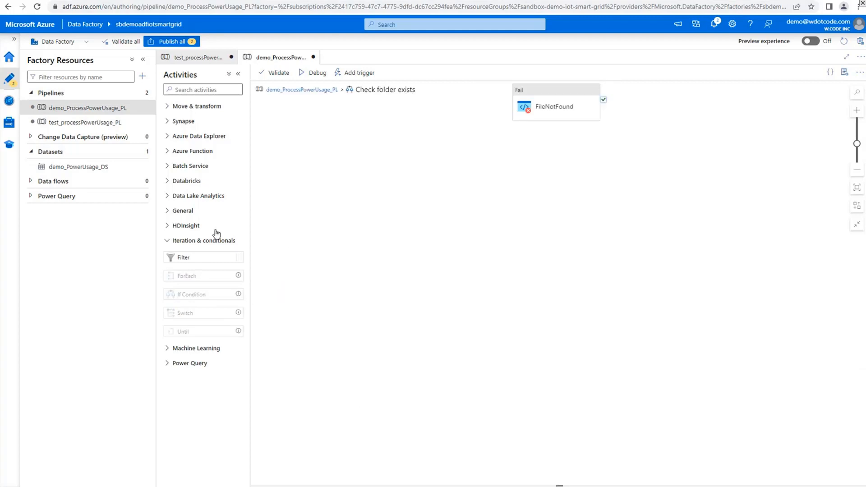
{"action": "left_click", "coordinate": [167, 211]}
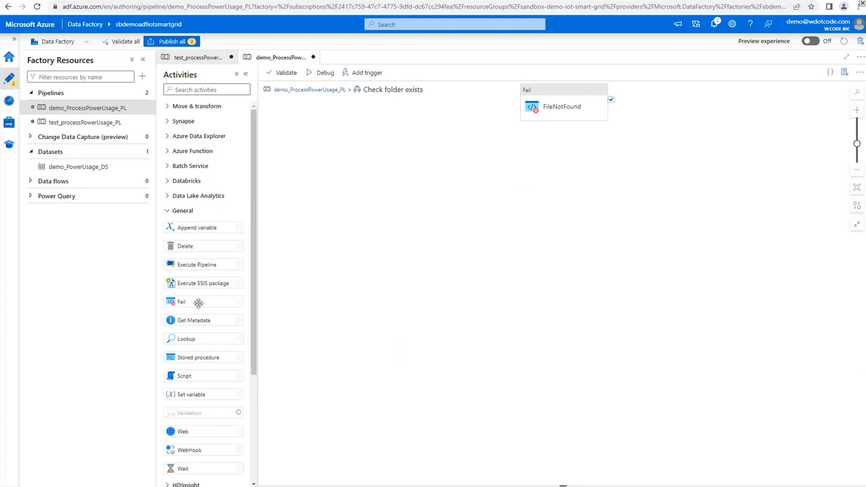
{"action": "left_click", "coordinate": [591, 113]}
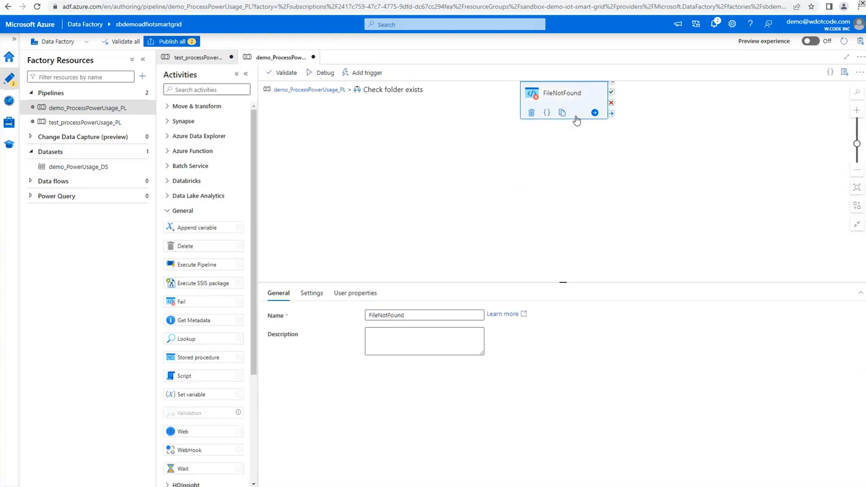
{"action": "left_click", "coordinate": [321, 294]}
{"action": "left_click", "coordinate": [415, 333]}
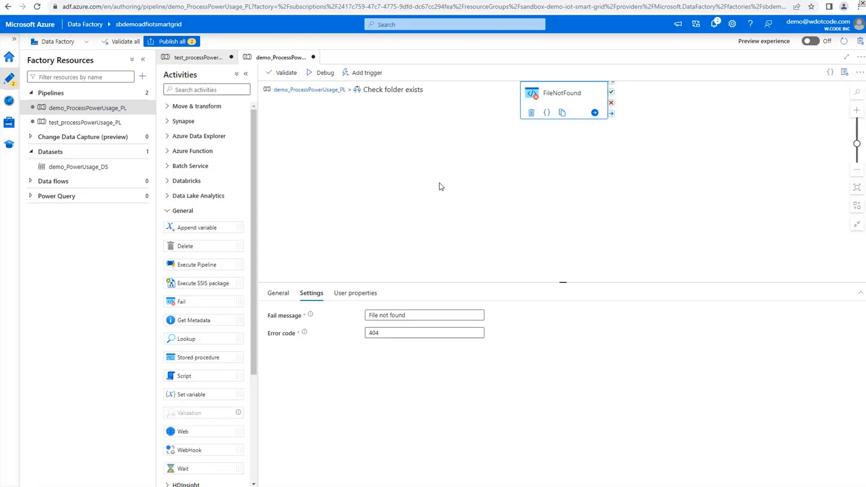
Open the True branch of Check folder exists and review the process data notebook's Databricks linked service, notebook path and base parameters
{"action": "left_click", "coordinate": [299, 90]}
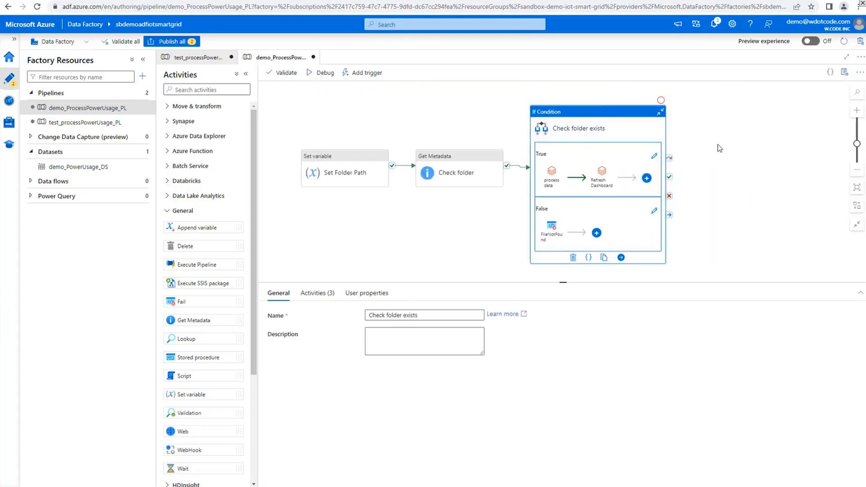
{"action": "left_click", "coordinate": [654, 155]}
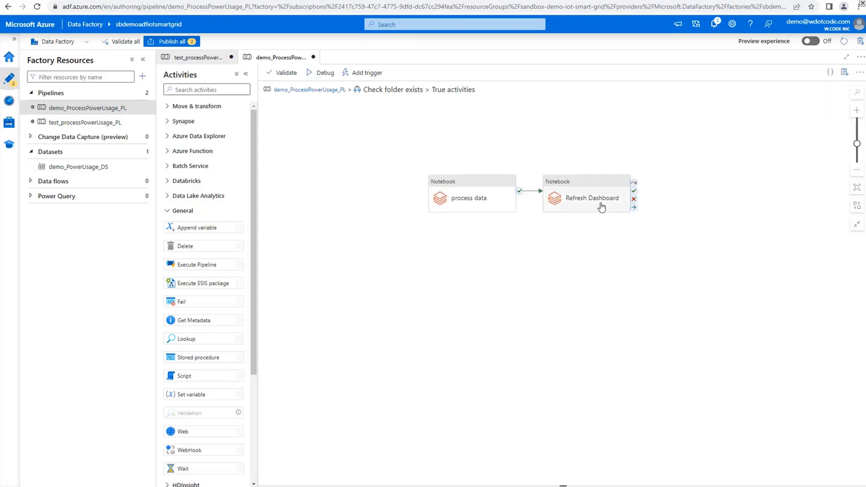
{"action": "left_click", "coordinate": [481, 204]}
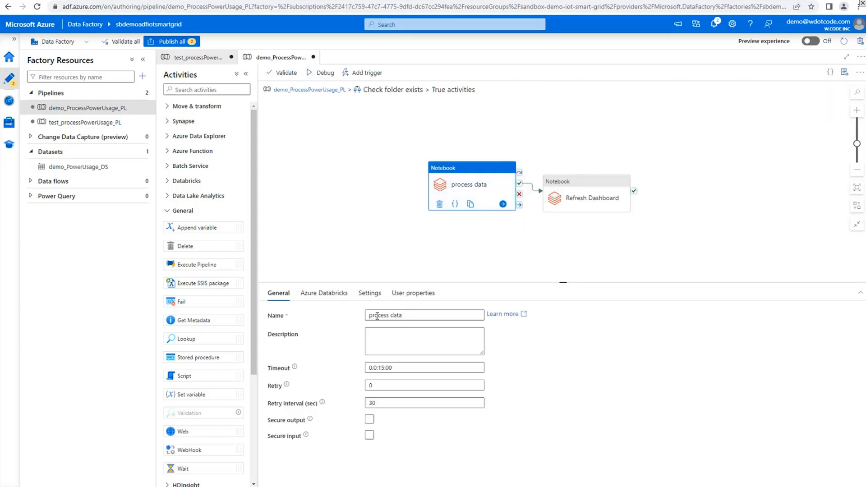
{"action": "left_click", "coordinate": [329, 300]}
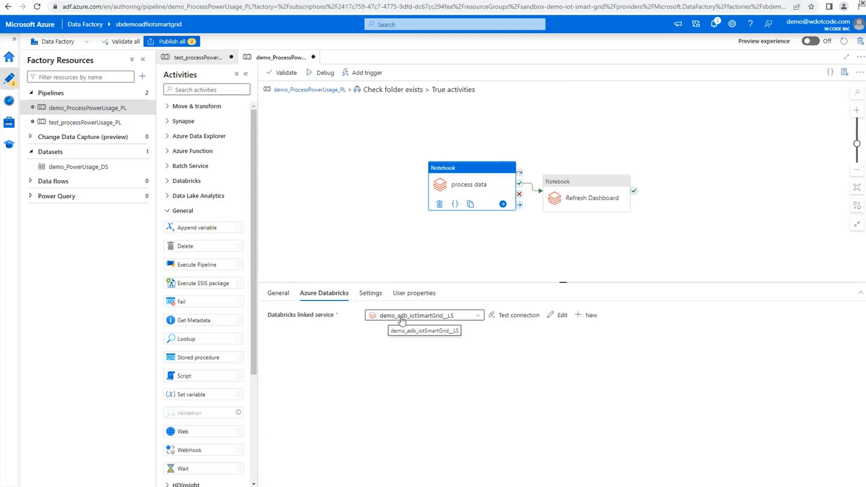
{"action": "left_click", "coordinate": [371, 293]}
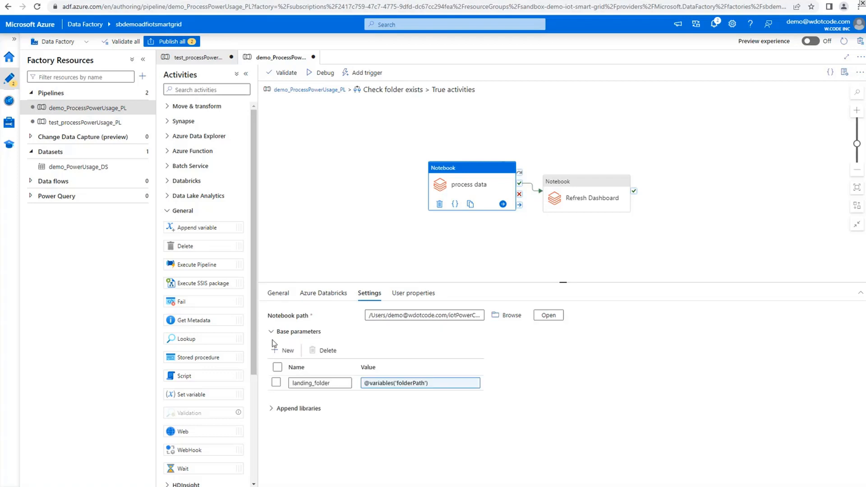
Review the Refresh Dashboard notebook's linked service, notebook path and base parameters, and switch to the Databricks dashboard
{"action": "left_click", "coordinate": [604, 197]}
{"action": "left_click", "coordinate": [345, 298]}
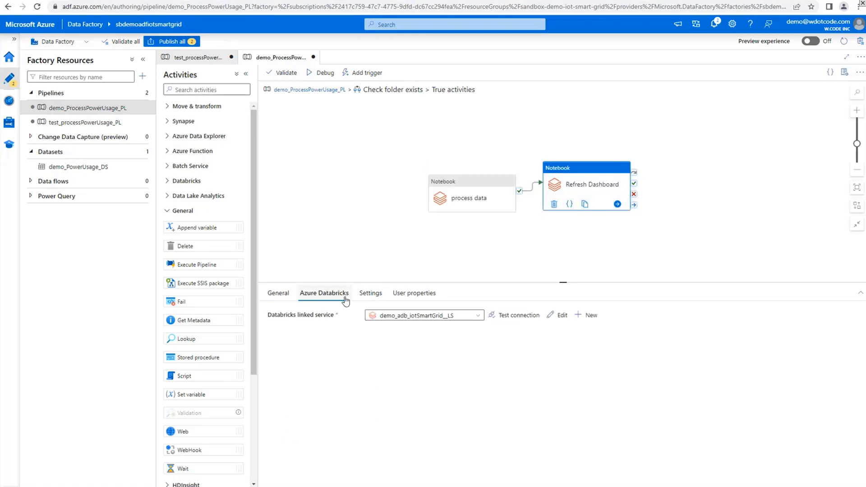
{"action": "left_click", "coordinate": [370, 293]}
{"action": "left_click", "coordinate": [273, 333]}
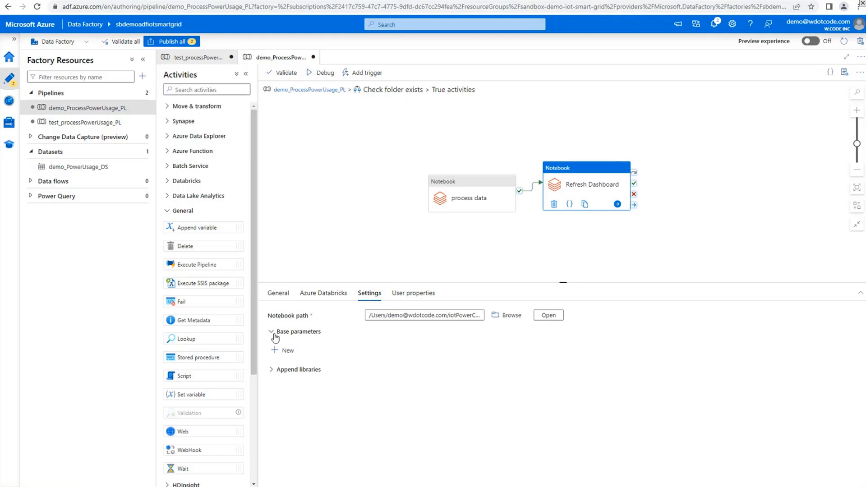
{"action": "left_click", "coordinate": [497, 249]}
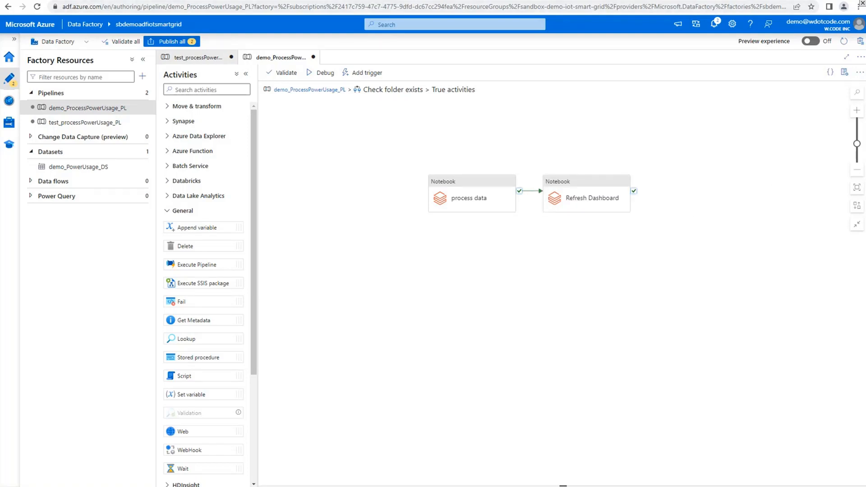
{"action": "left_click", "coordinate": [679, 0]}
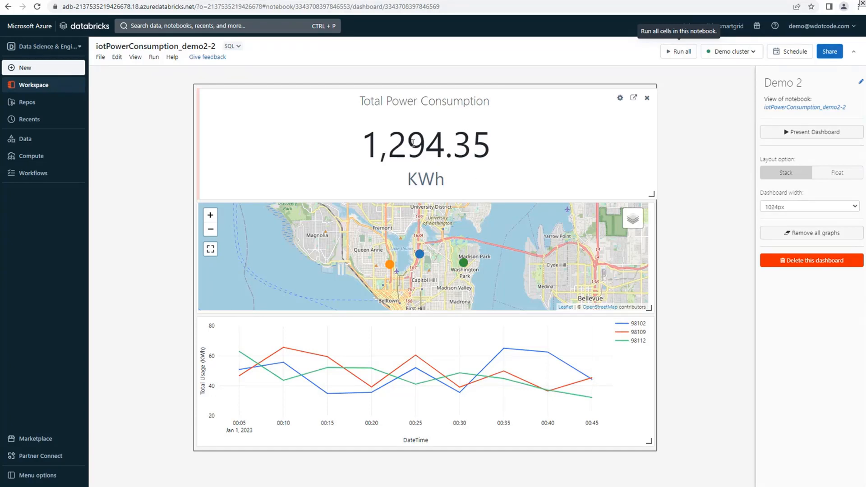
Switch from the Databricks dashboard to Data Factory and start a new trigger in the factory's management area
{"action": "left_click_drag", "start_coordinate": [369, 143], "coordinate": [572, 149]}
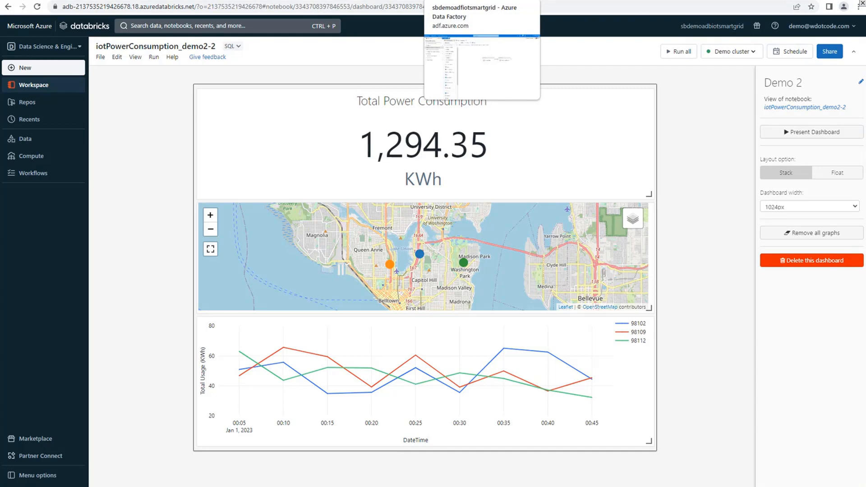
{"action": "left_click", "coordinate": [471, 0]}
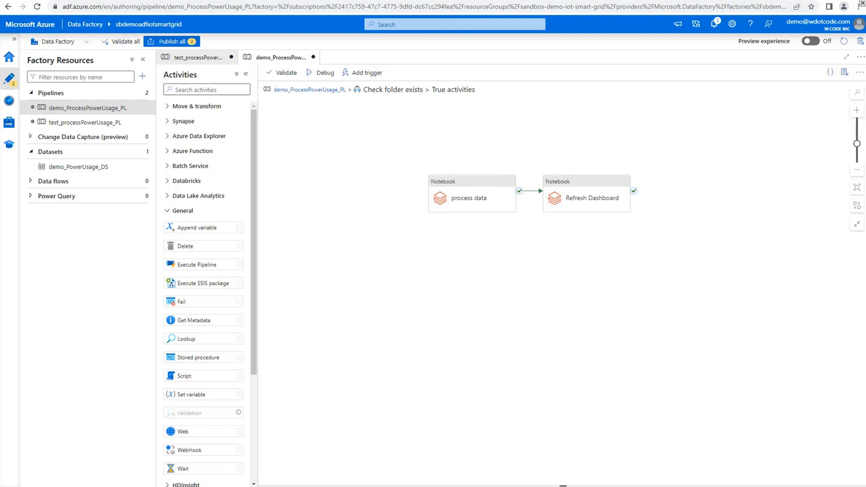
{"action": "left_click", "coordinate": [9, 122]}
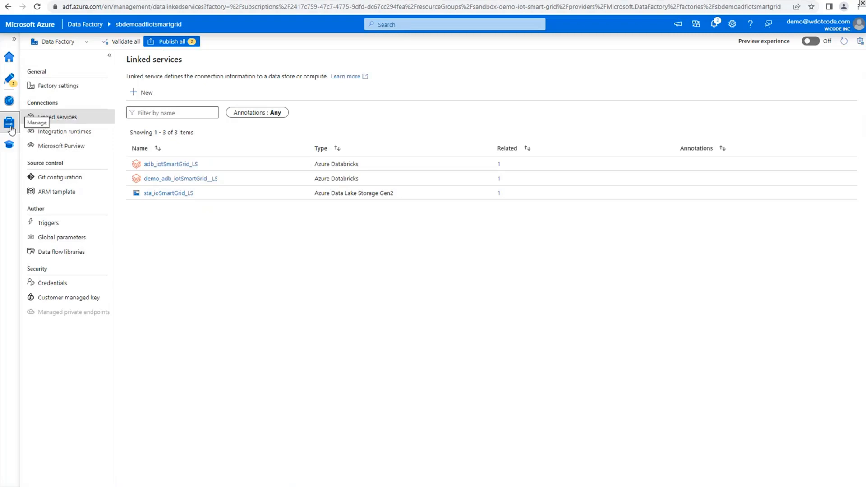
{"action": "left_click", "coordinate": [52, 223]}
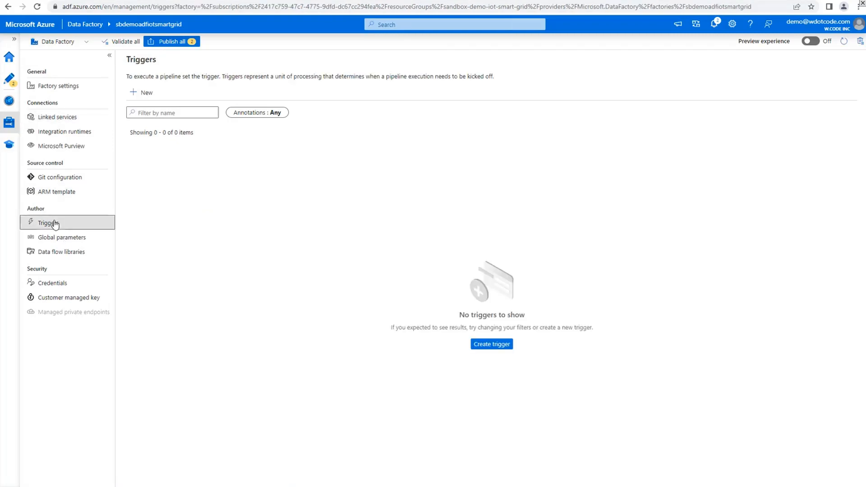
{"action": "left_click", "coordinate": [146, 94]}
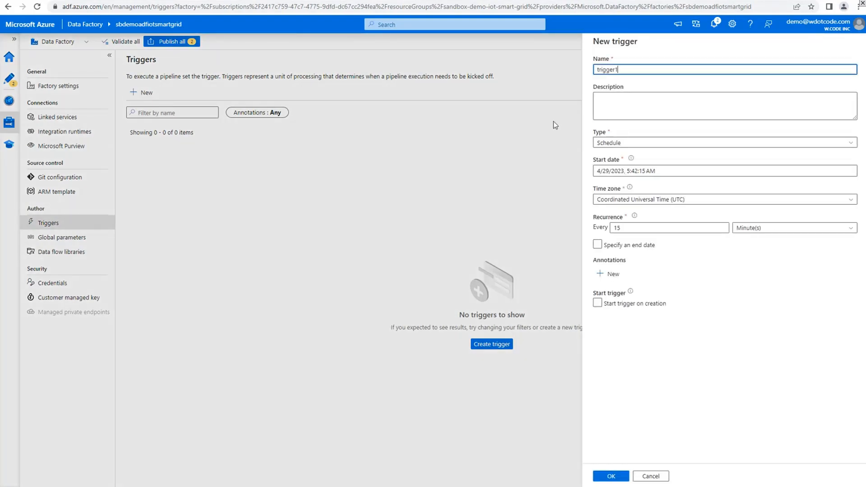
Name the new trigger demo_ProcessPowerUsage_TR and set its type to Tumbling window
{"action": "left_click_drag", "start_coordinate": [671, 69], "coordinate": [522, 75]}
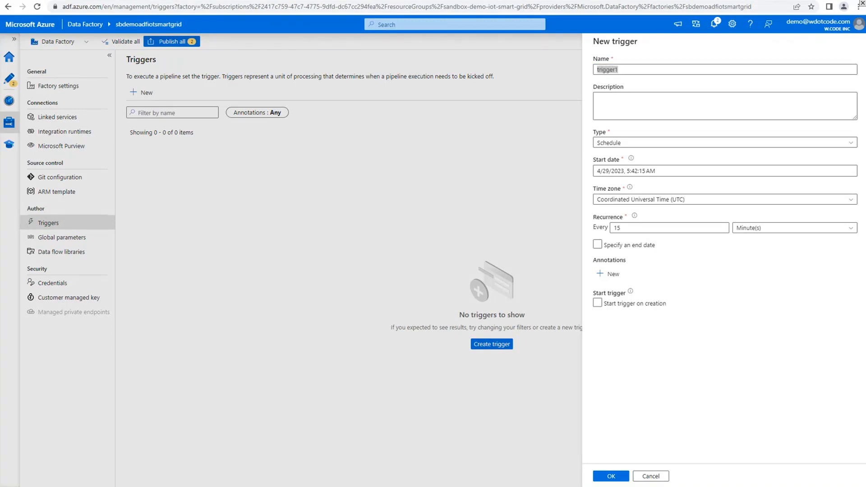
{"action": "left_click", "coordinate": [648, 70]}
{"action": "key", "text": "ctrl+v"}
{"action": "key", "text": "ctrl+a"}
{"action": "key", "text": "ctrl+v"}
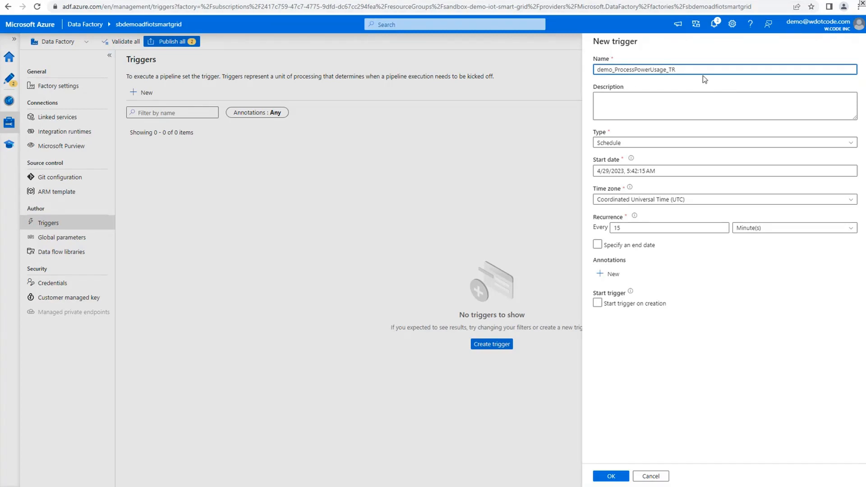
{"action": "left_click", "coordinate": [655, 145]}
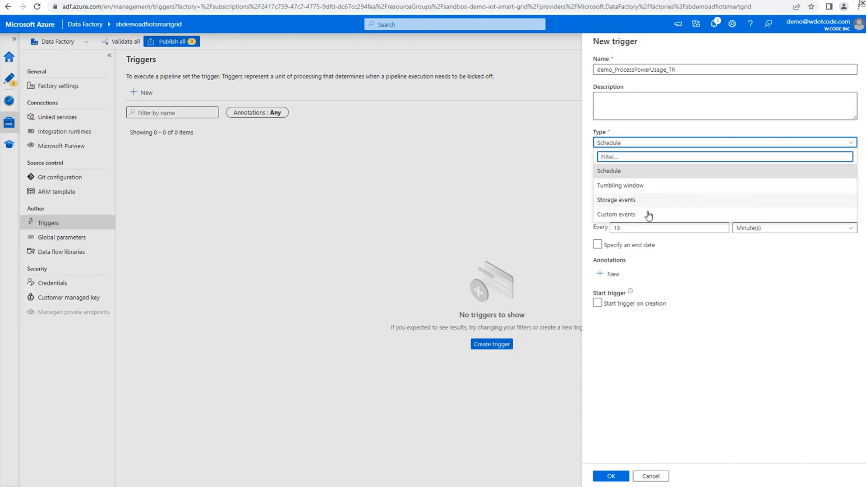
{"action": "left_click", "coordinate": [652, 191]}
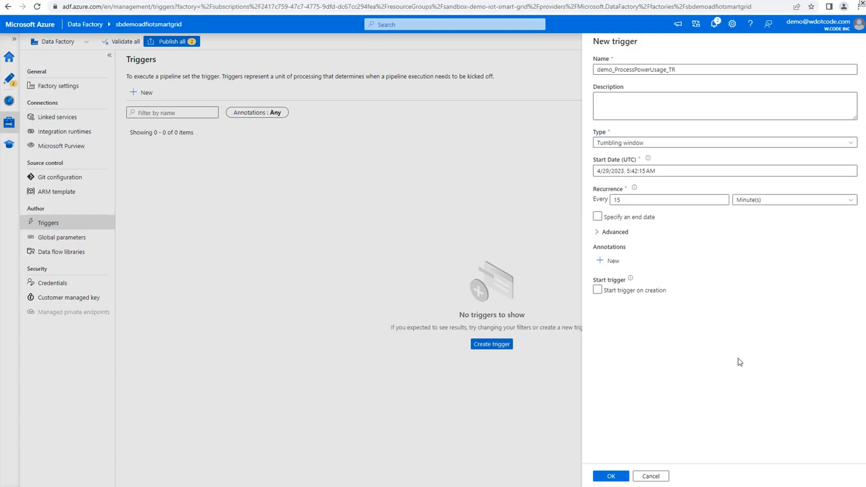
Set the date of the trigger's start to 1/1/2023
{"action": "left_click", "coordinate": [768, 170]}
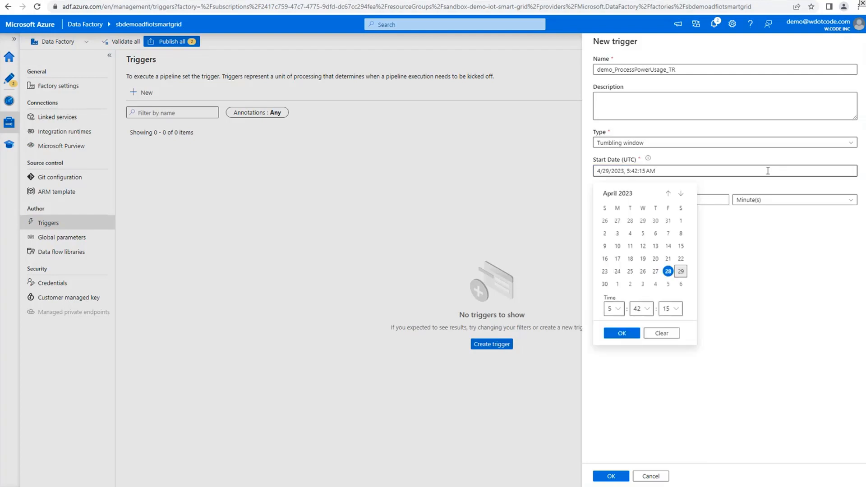
{"action": "left_click", "coordinate": [764, 400]}
{"action": "left_click", "coordinate": [673, 172]}
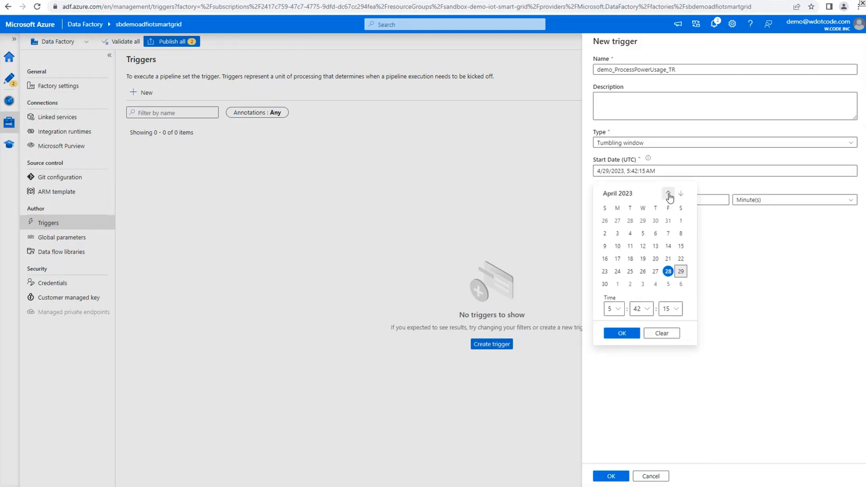
{"action": "left_click", "coordinate": [668, 194]}
{"action": "left_click", "coordinate": [668, 193]}
{"action": "left_click", "coordinate": [668, 194]}
{"action": "left_click", "coordinate": [605, 221]}
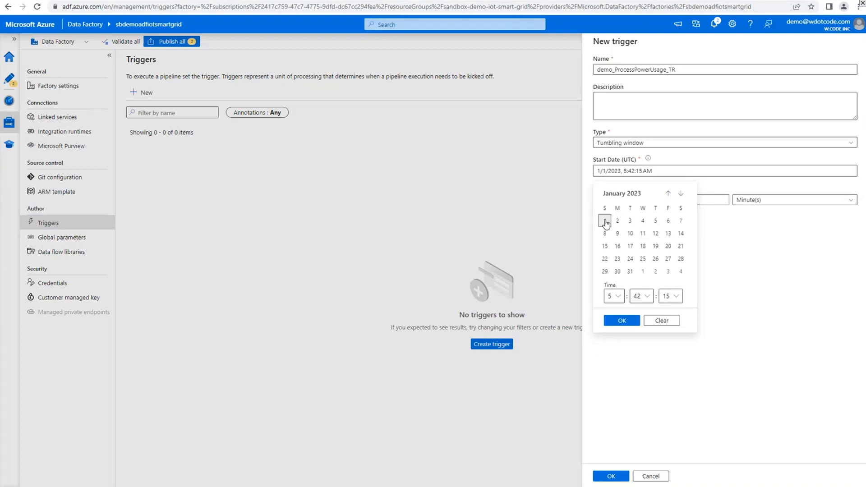
Set the trigger's start time to 12:15:00 AM UTC and confirm the start date
{"action": "left_click", "coordinate": [616, 298]}
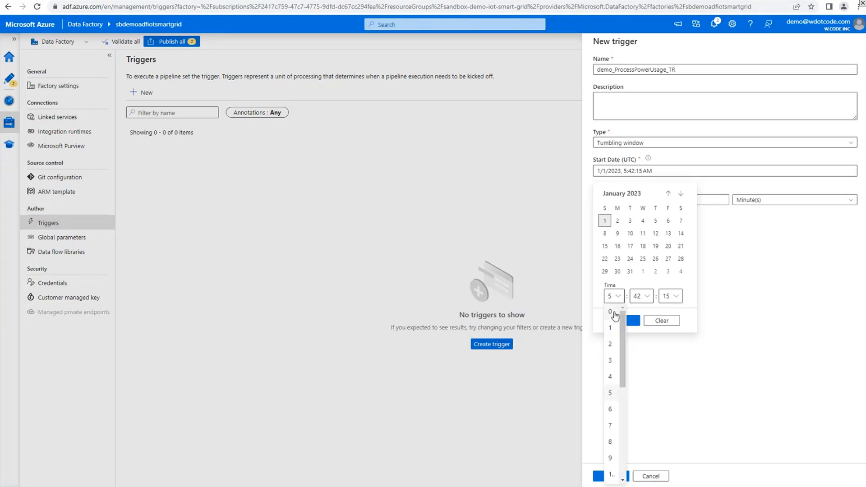
{"action": "left_click", "coordinate": [610, 311]}
{"action": "left_click", "coordinate": [641, 297]}
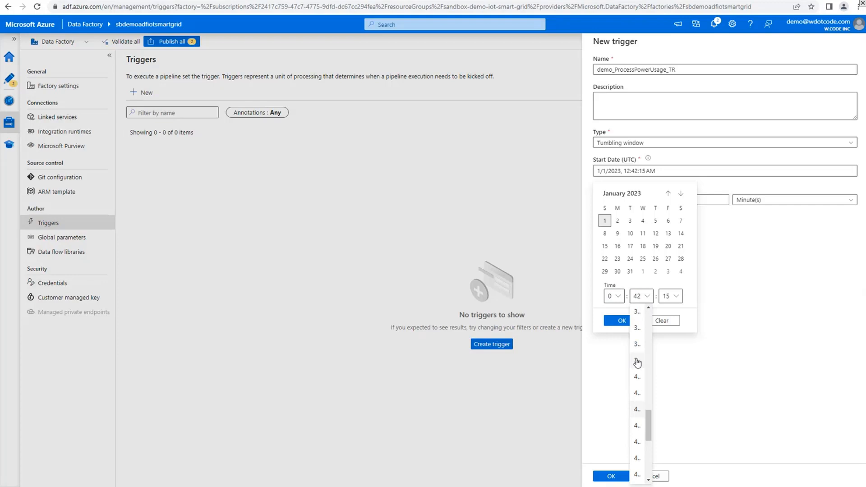
{"action": "scroll", "coordinate": [637, 366], "scroll_direction": "up", "scroll_amount": 5}
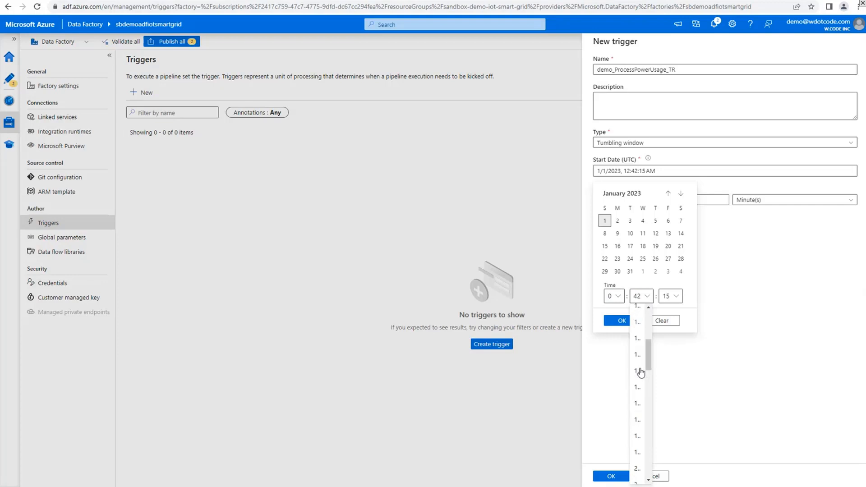
{"action": "left_click", "coordinate": [638, 392]}
{"action": "left_click", "coordinate": [643, 296]}
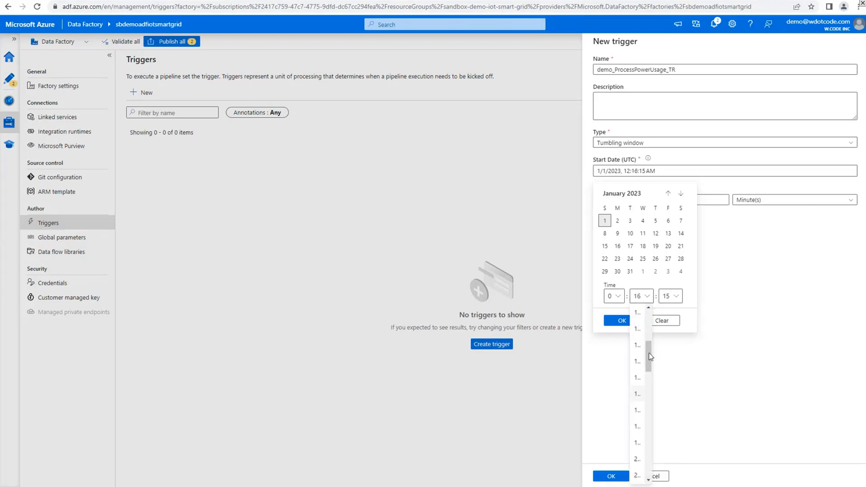
{"action": "left_click", "coordinate": [638, 379]}
{"action": "left_click", "coordinate": [675, 297]}
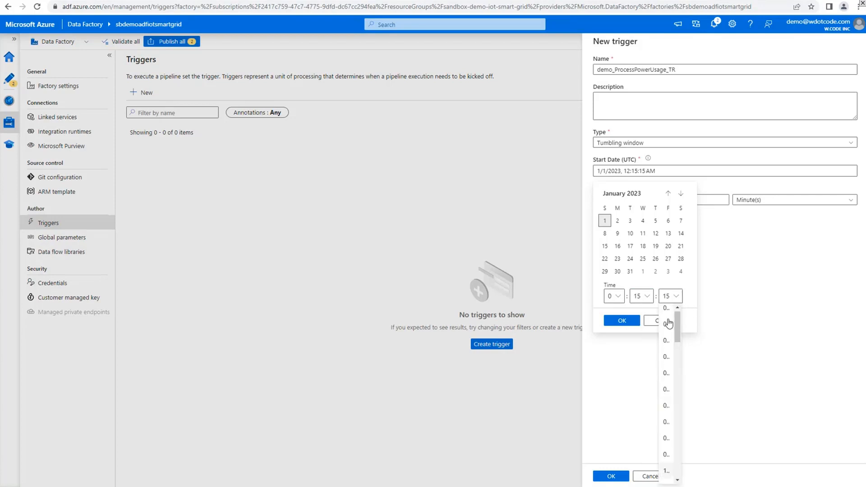
{"action": "left_click", "coordinate": [666, 312]}
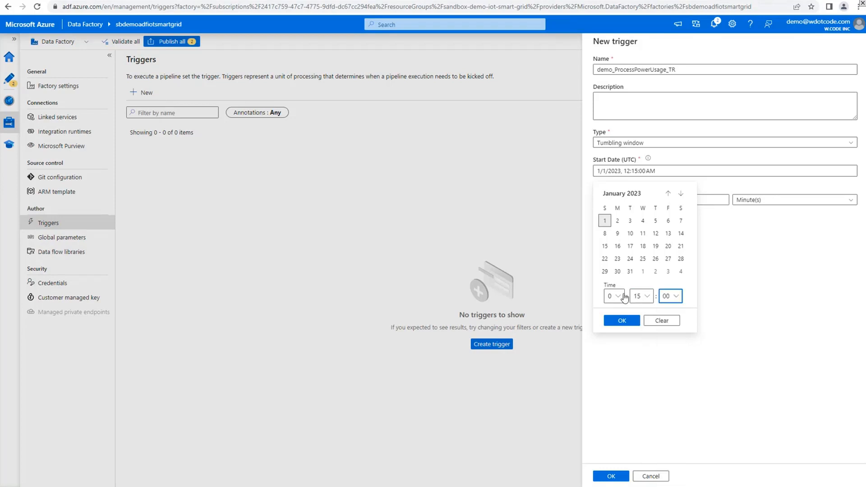
{"action": "left_click", "coordinate": [623, 322]}
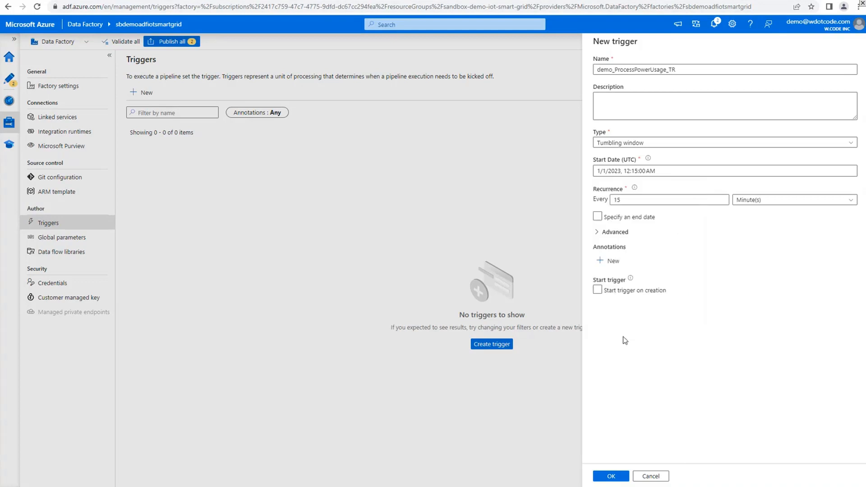
Specify an end date for the trigger and choose 5/1/2023
{"action": "left_click", "coordinate": [637, 219]}
{"action": "left_click", "coordinate": [643, 220]}
{"action": "left_click", "coordinate": [649, 244]}
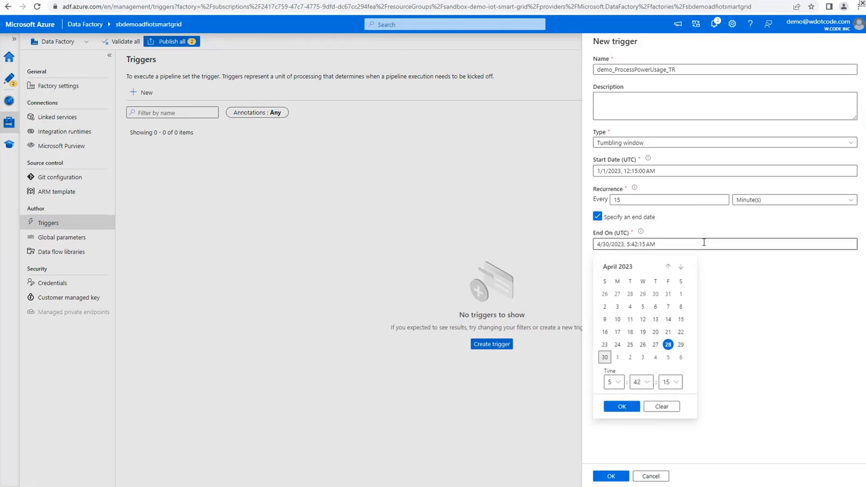
{"action": "left_click", "coordinate": [617, 357]}
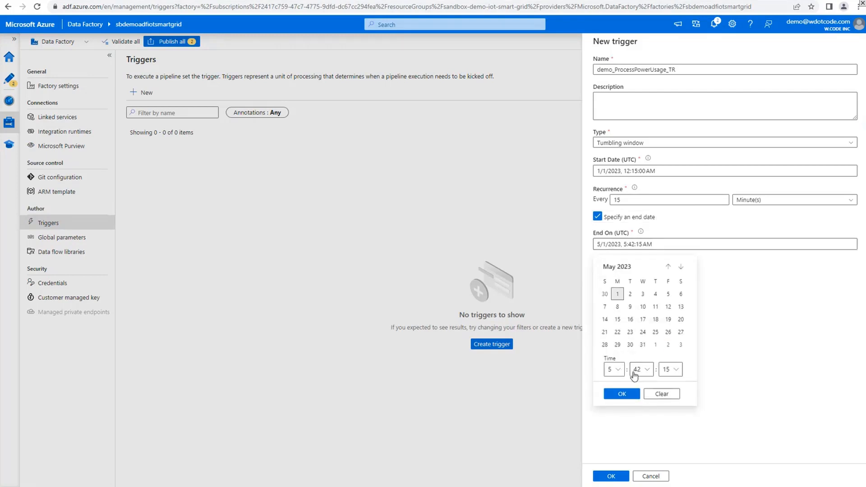
Set the minutes and seconds of the trigger's end time to 5:15:00 AM and confirm the end date
{"action": "left_click", "coordinate": [644, 375]}
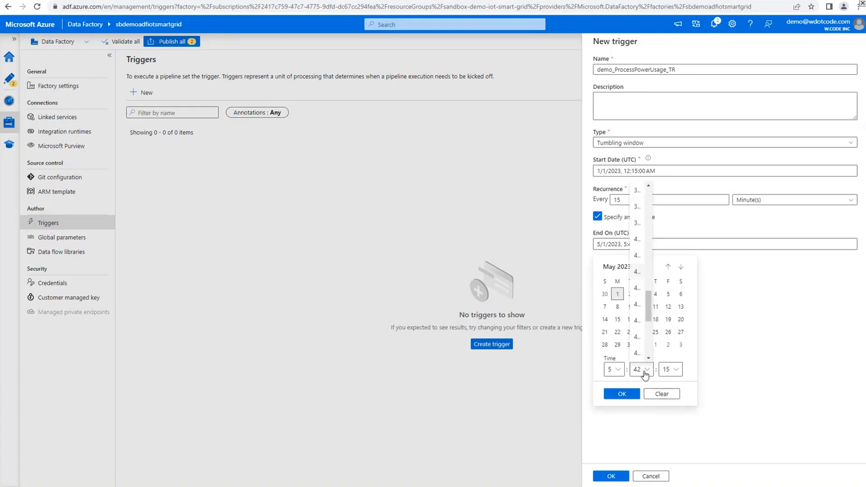
{"action": "left_click", "coordinate": [646, 375]}
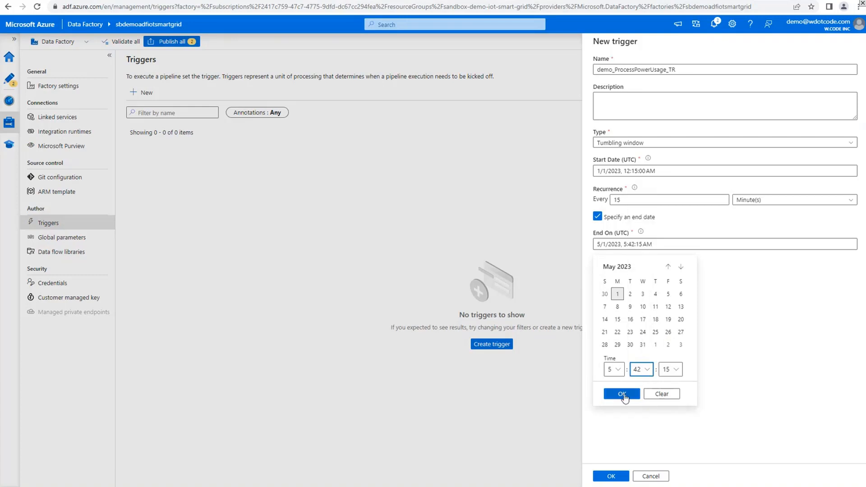
{"action": "left_click", "coordinate": [643, 369]}
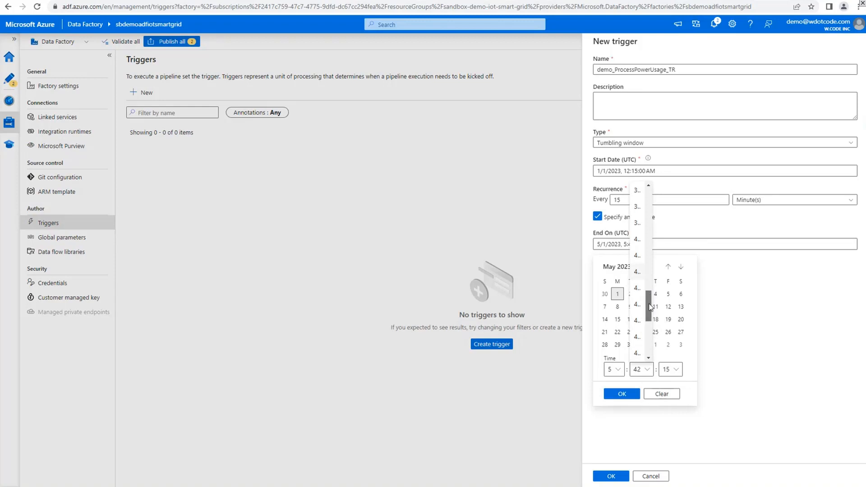
{"action": "left_click_drag", "start_coordinate": [651, 308], "coordinate": [652, 203]}
{"action": "scroll", "coordinate": [639, 285], "scroll_direction": "down", "scroll_amount": 3}
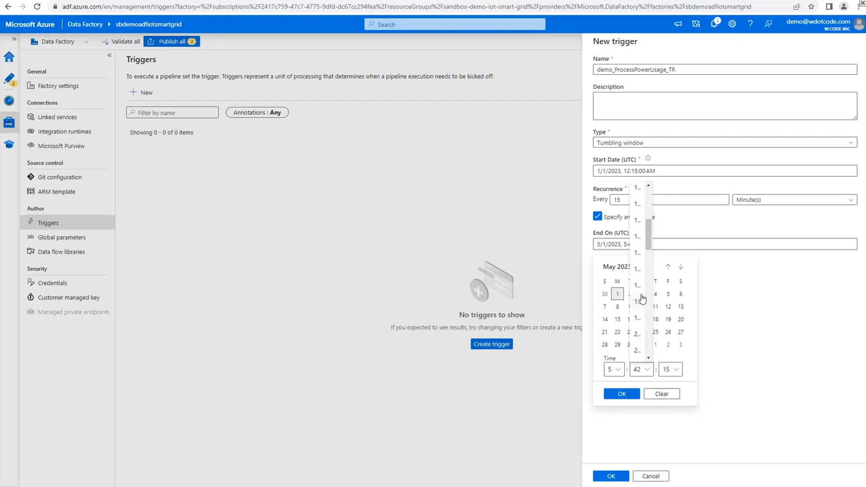
{"action": "left_click", "coordinate": [640, 297]}
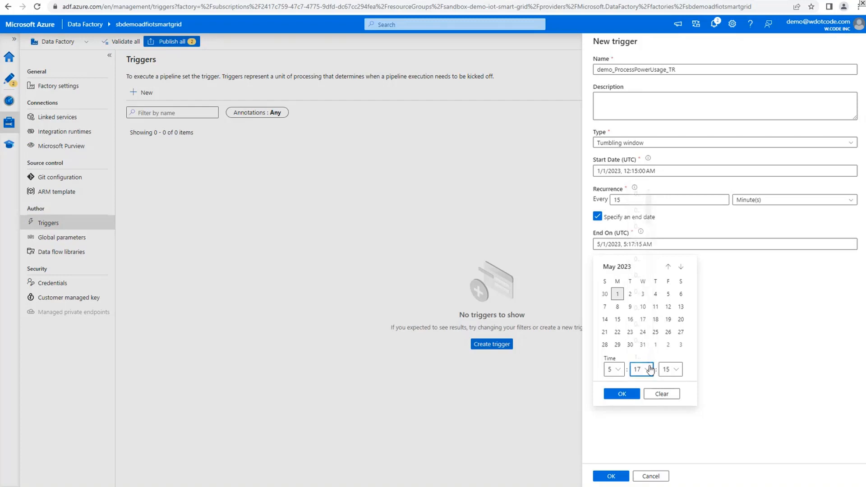
{"action": "left_click", "coordinate": [647, 369]}
{"action": "left_click", "coordinate": [640, 255]}
{"action": "left_click", "coordinate": [671, 369]}
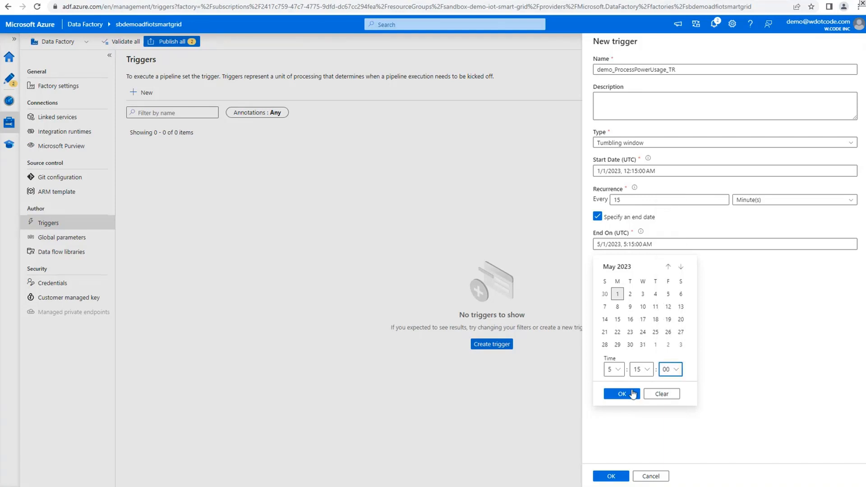
{"action": "left_click", "coordinate": [614, 394]}
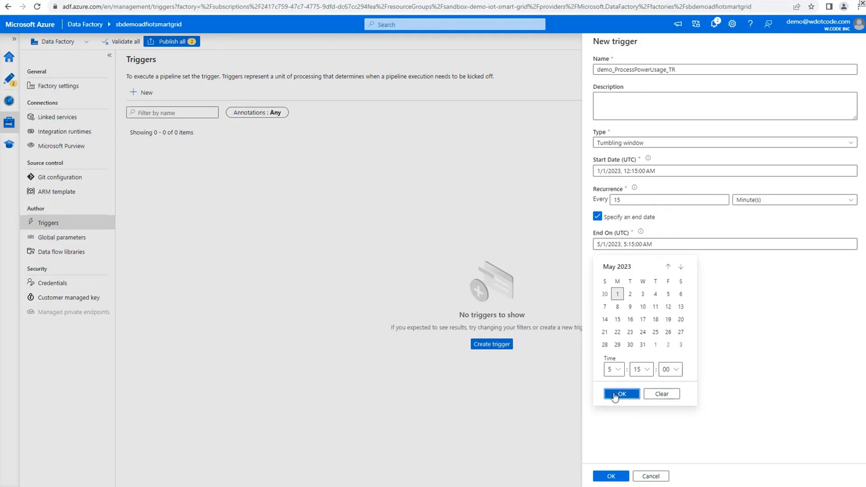
{"action": "left_click", "coordinate": [614, 394]}
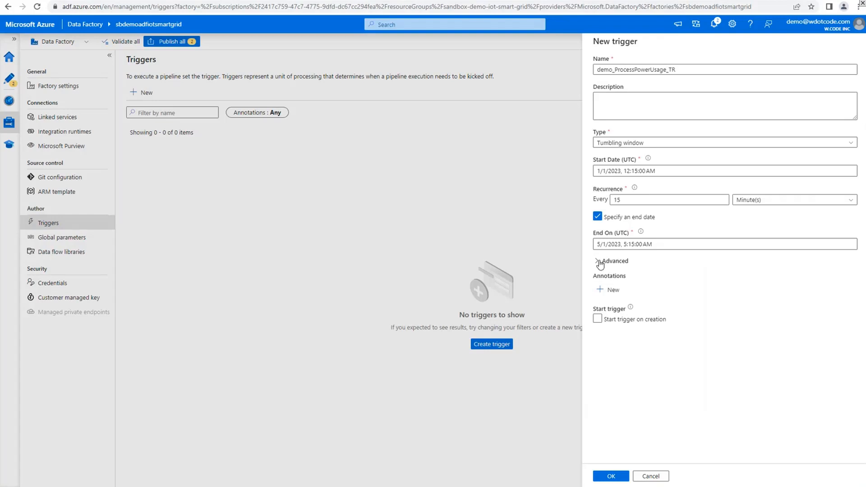
Create the tumbling window trigger and publish all pending pipeline and trigger changes
{"action": "left_click", "coordinate": [610, 321]}
{"action": "left_click", "coordinate": [619, 478]}
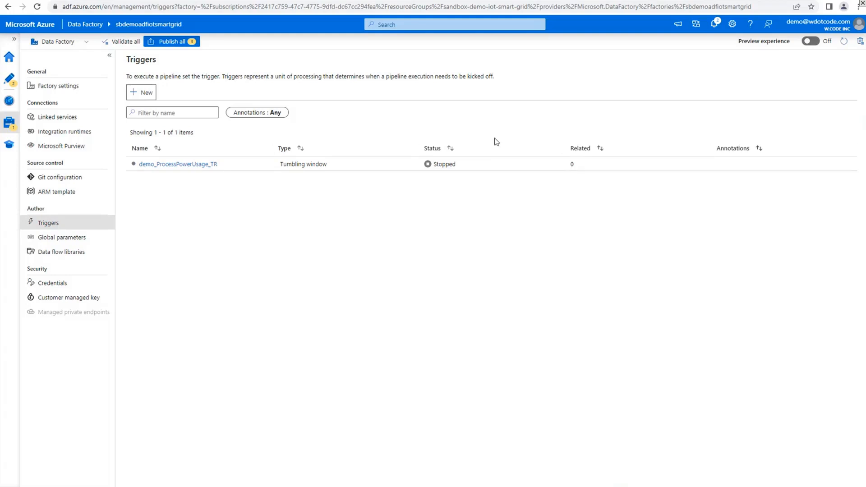
{"action": "left_click", "coordinate": [169, 43]}
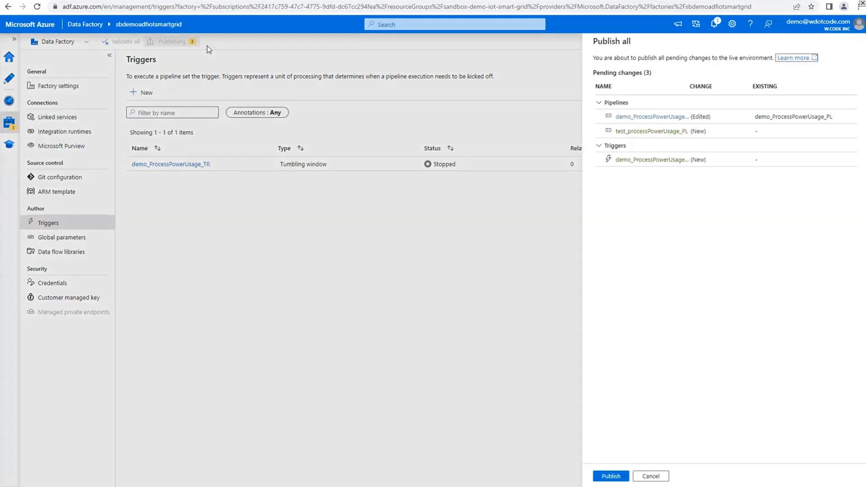
{"action": "left_click", "coordinate": [619, 474]}
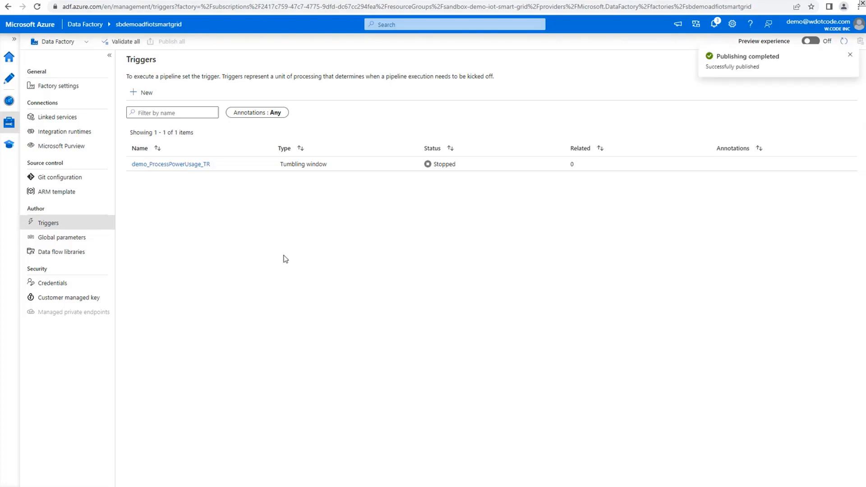
{"action": "left_click", "coordinate": [849, 56]}
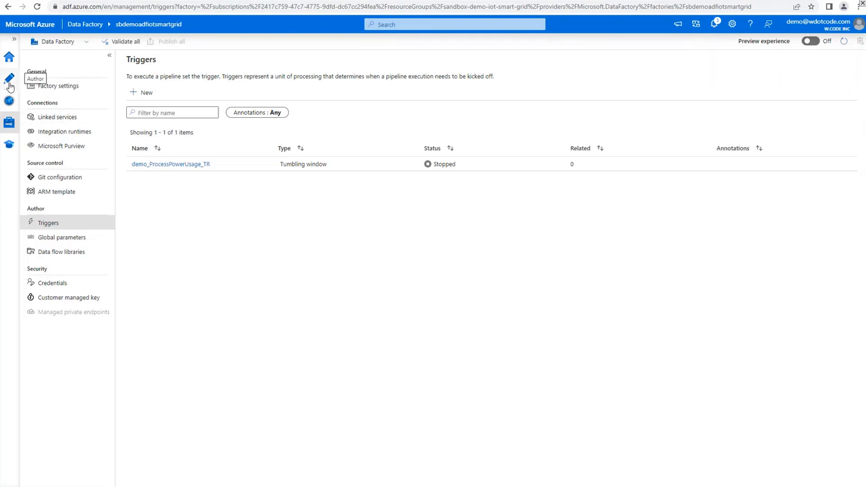
Attach the existing demo_ProcessPowerUsage_TR trigger to the demo_ProcessPowerUsage_PL pipeline and set its status to Started
{"action": "left_click", "coordinate": [9, 86]}
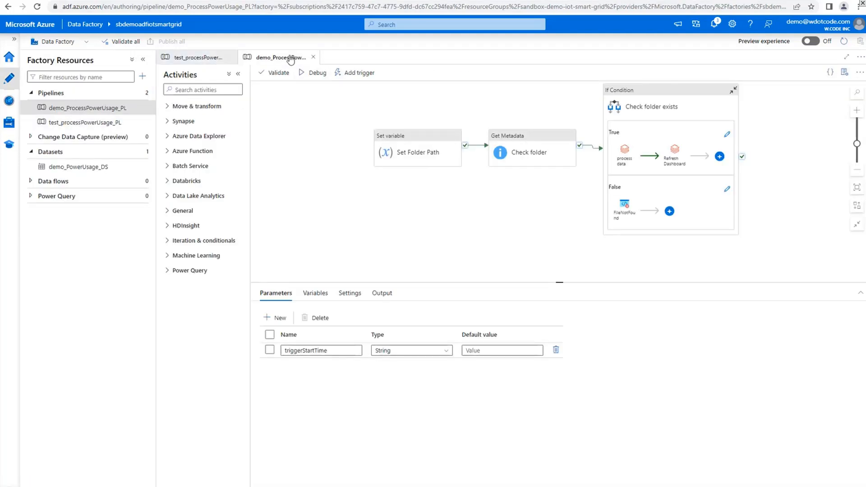
{"action": "left_click", "coordinate": [360, 74]}
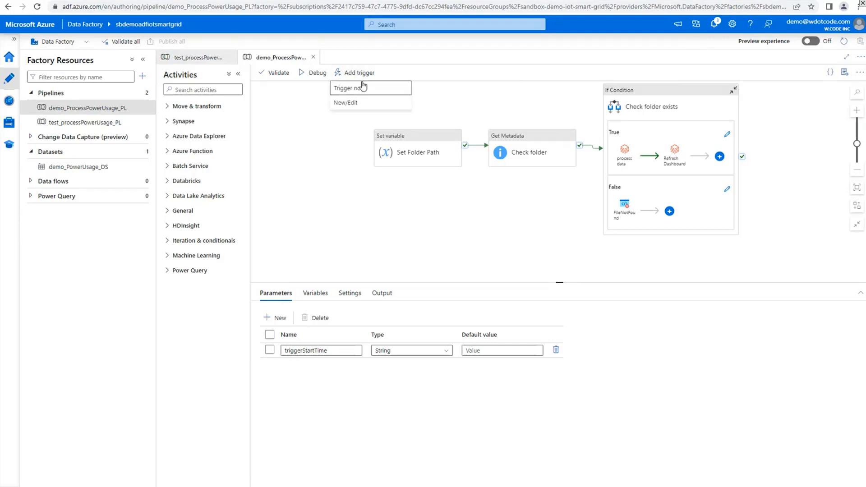
{"action": "left_click", "coordinate": [346, 102]}
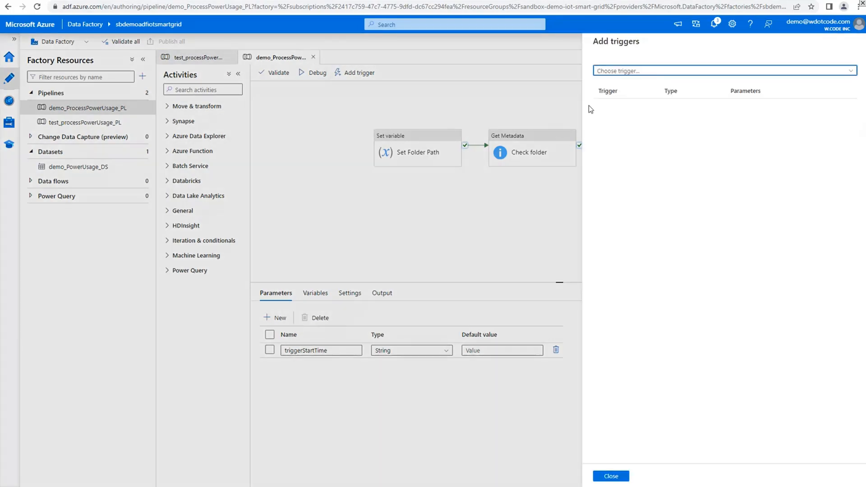
{"action": "left_click", "coordinate": [657, 72]}
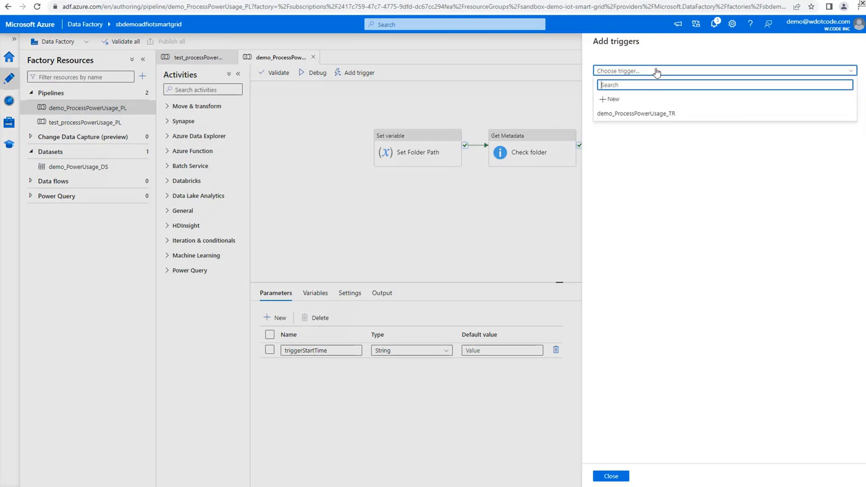
{"action": "left_click", "coordinate": [643, 119]}
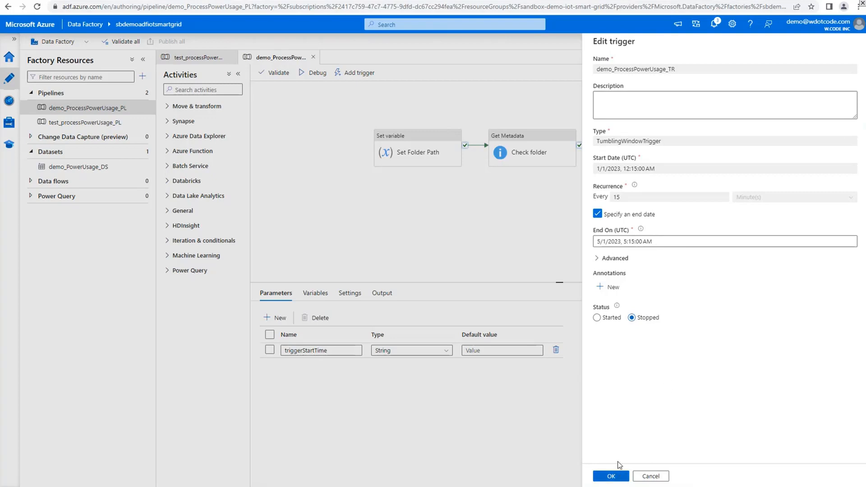
{"action": "left_click", "coordinate": [605, 320]}
{"action": "left_click", "coordinate": [615, 477]}
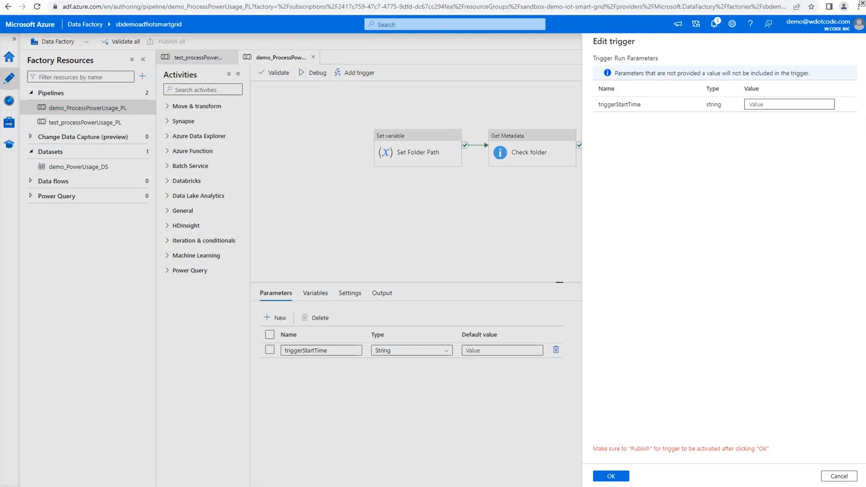
Set the triggerStartTime run parameter to @{trigger().outputs.windowStartTime} and confirm the trigger settings
{"action": "left_click", "coordinate": [758, 104]}
{"action": "type", "text": "@{trigger().outputs.windowStartTime}"}
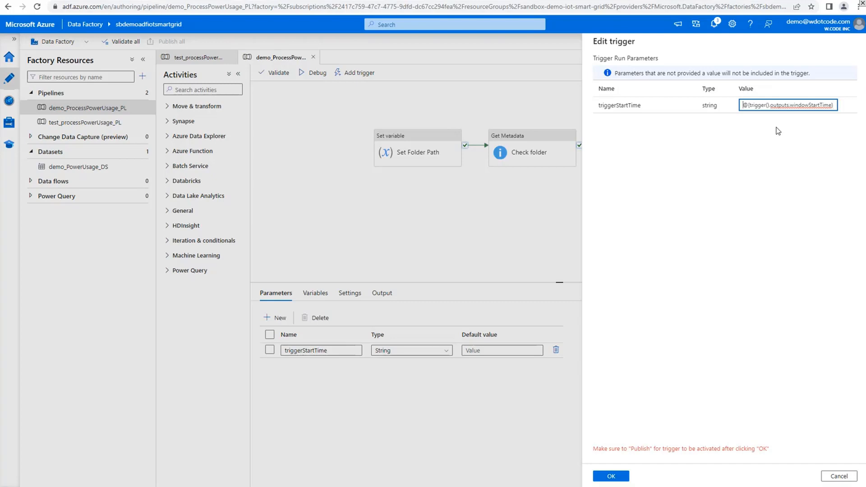
{"action": "key", "text": "shift+Right"}
{"action": "key", "text": "shift+Right"}
{"action": "key", "text": "shift+Right"}
{"action": "key", "text": "shift+Right"}
{"action": "key", "text": "shift+Right"}
{"action": "key", "text": "Right"}
{"action": "left_click", "coordinate": [790, 150]}
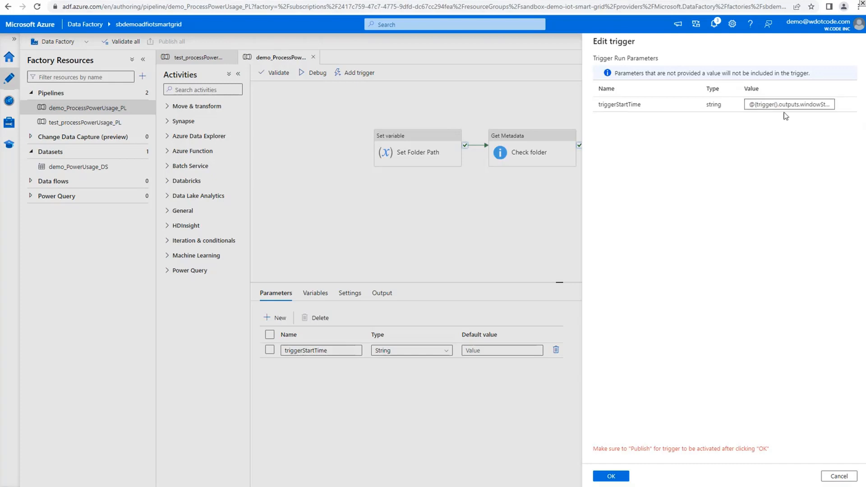
{"action": "left_click", "coordinate": [803, 106]}
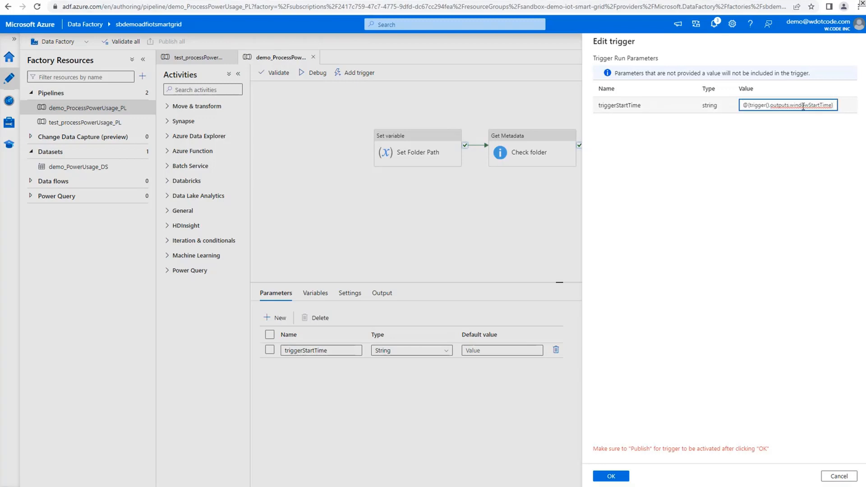
{"action": "left_click", "coordinate": [648, 164]}
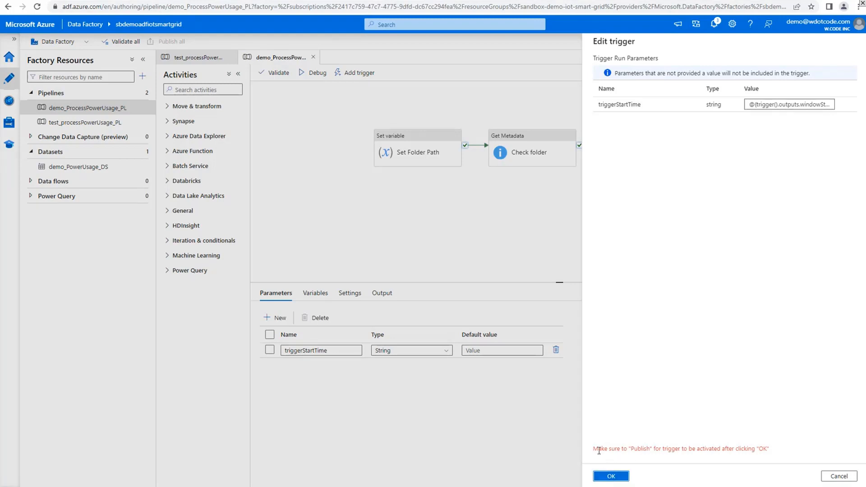
{"action": "left_click_drag", "start_coordinate": [594, 449], "coordinate": [781, 460]}
{"action": "left_click", "coordinate": [658, 459]}
{"action": "left_click", "coordinate": [612, 475]}
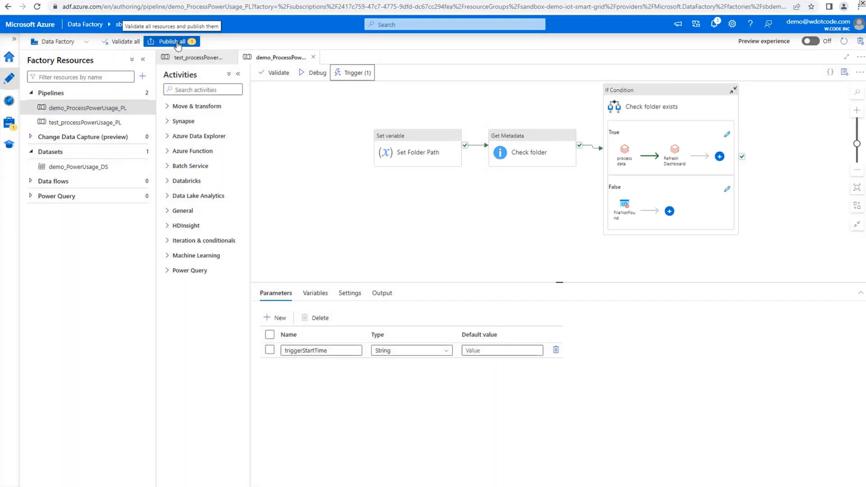
Publish the pending trigger change and dismiss the publishing notification
{"action": "left_click", "coordinate": [176, 42]}
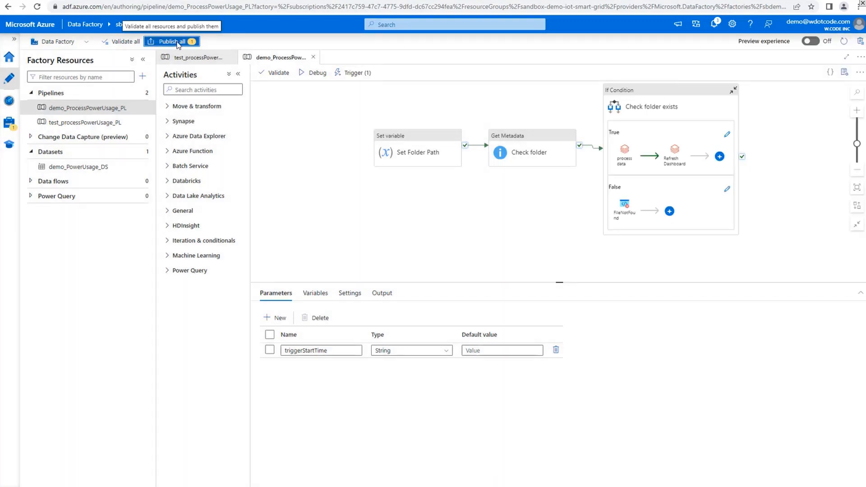
{"action": "left_click", "coordinate": [611, 477]}
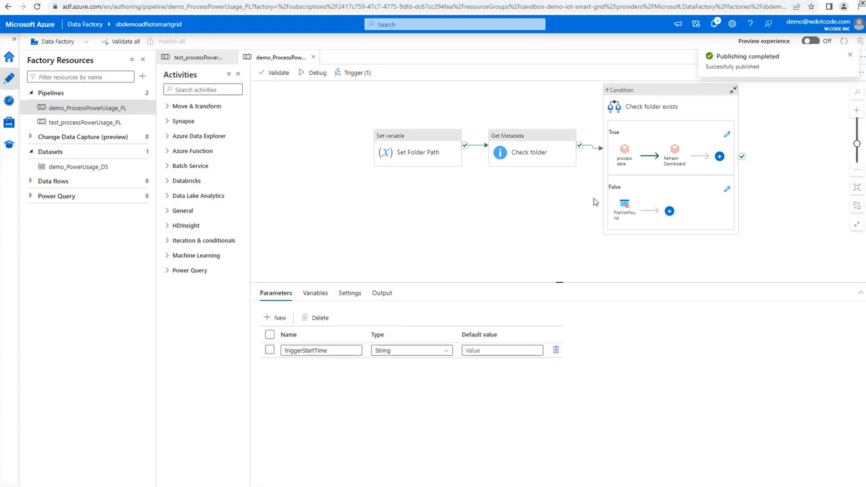
{"action": "left_click", "coordinate": [846, 56]}
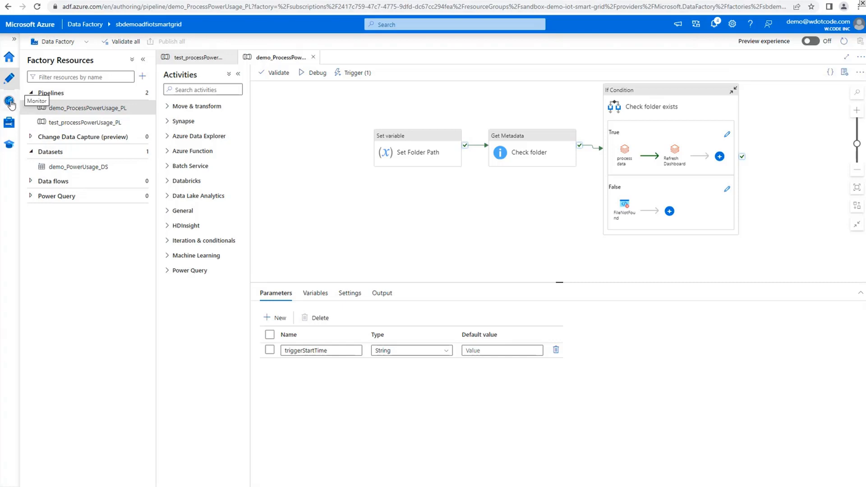
In the pipeline runs monitor, define a custom end time range starting at 4/28/2023, 11:30:17 PM
{"action": "left_click", "coordinate": [9, 102]}
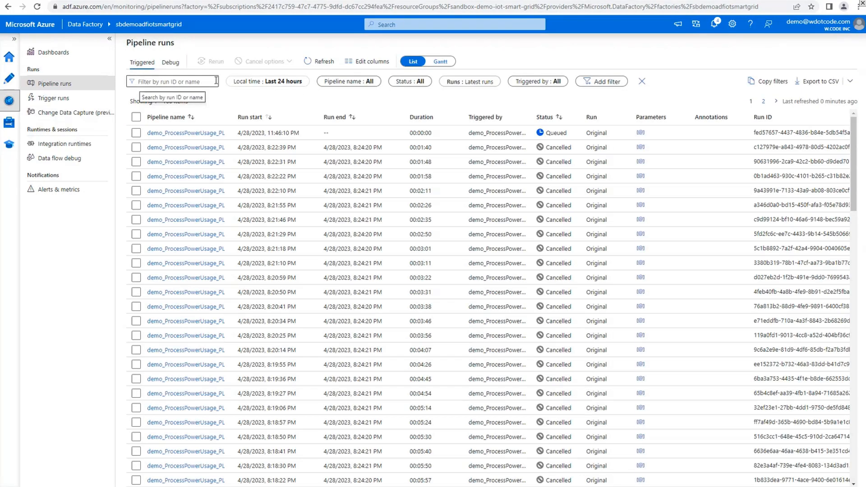
{"action": "left_click", "coordinate": [281, 82]}
{"action": "left_click", "coordinate": [261, 151]}
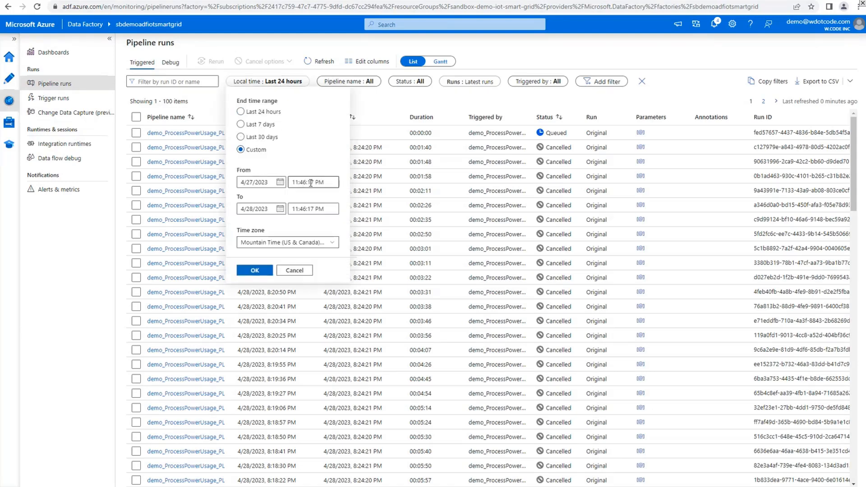
{"action": "left_click", "coordinate": [280, 185]}
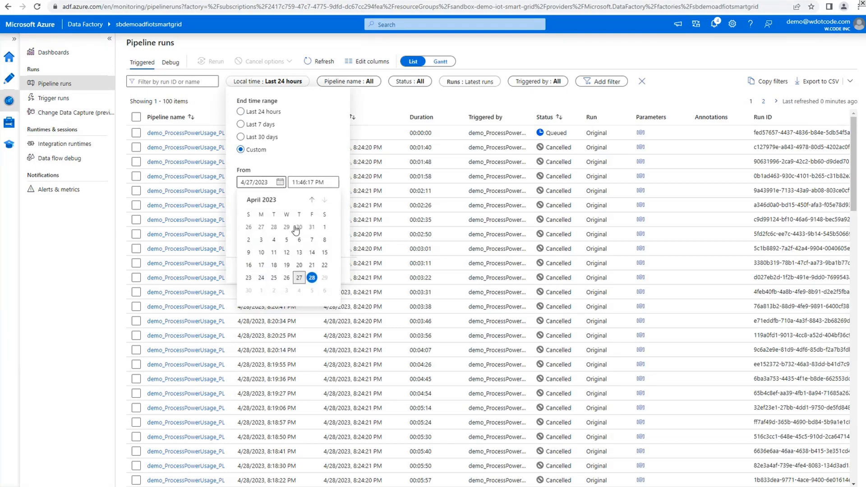
{"action": "left_click", "coordinate": [311, 278]}
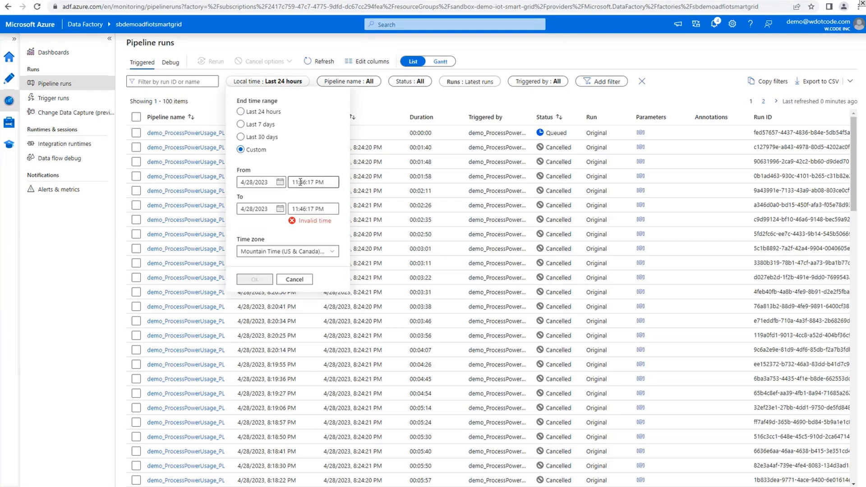
{"action": "left_click", "coordinate": [301, 182]}
{"action": "key", "text": "shift+Right"}
{"action": "key", "text": "shift+Right"}
{"action": "type", "text": "30"}
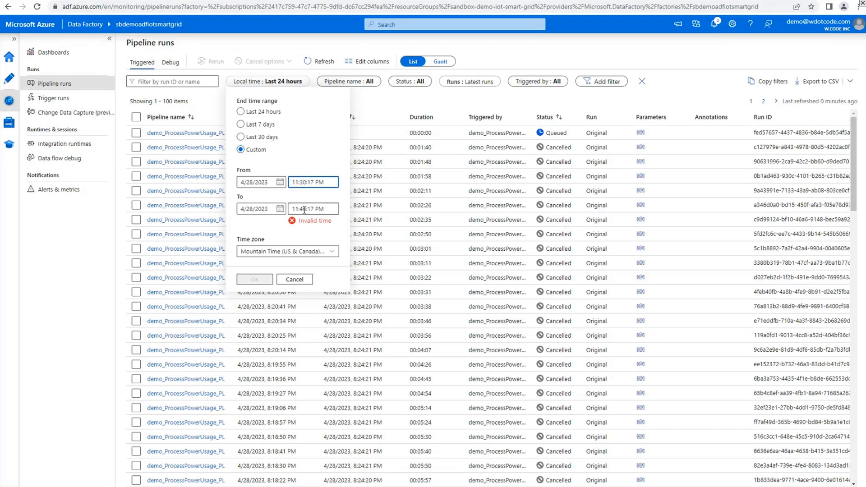
Apply the custom time range to the triggered pipeline runs and sort the list by run start
{"action": "left_click", "coordinate": [307, 209]}
{"action": "left_click", "coordinate": [256, 271]}
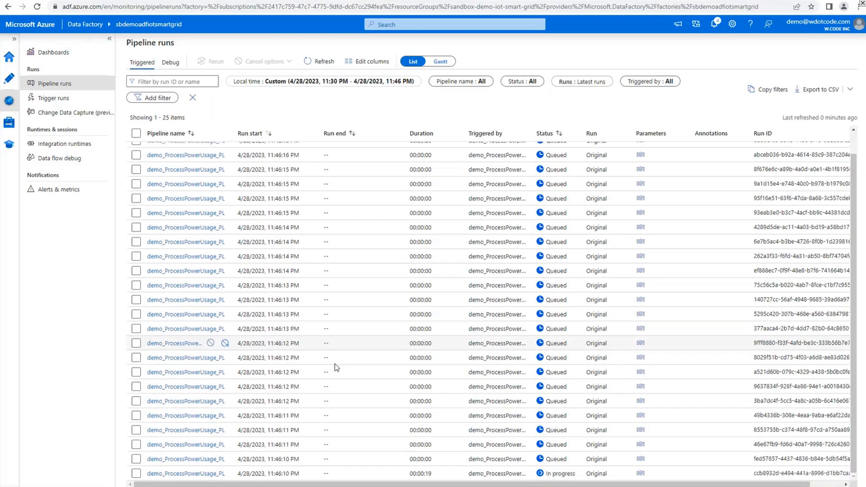
{"action": "left_click", "coordinate": [248, 135]}
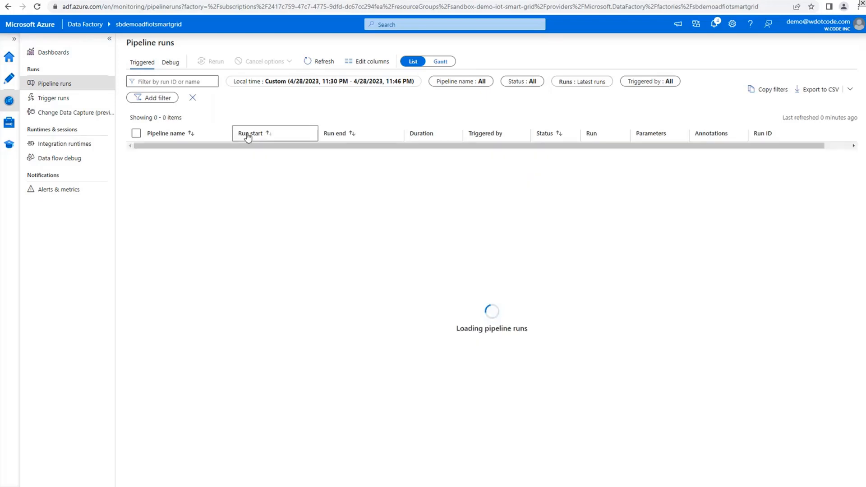
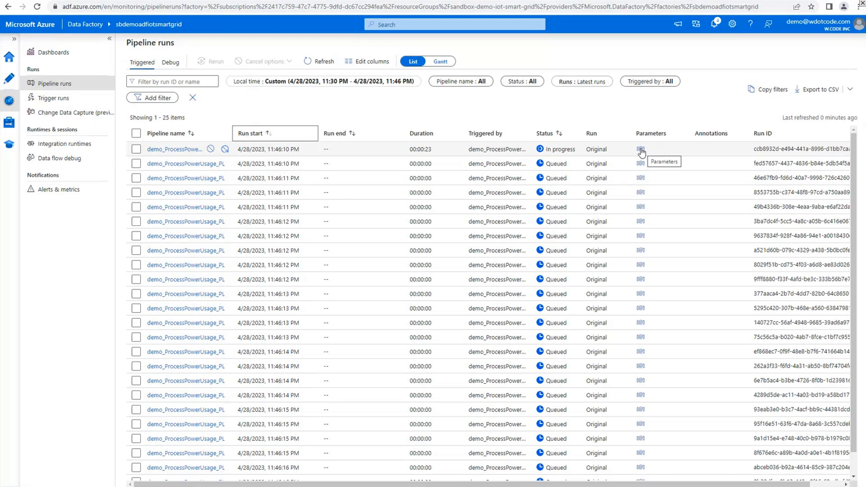
Check the triggerStartTime parameter of the in-progress pipeline run and close the parameters view
{"action": "left_click", "coordinate": [641, 149]}
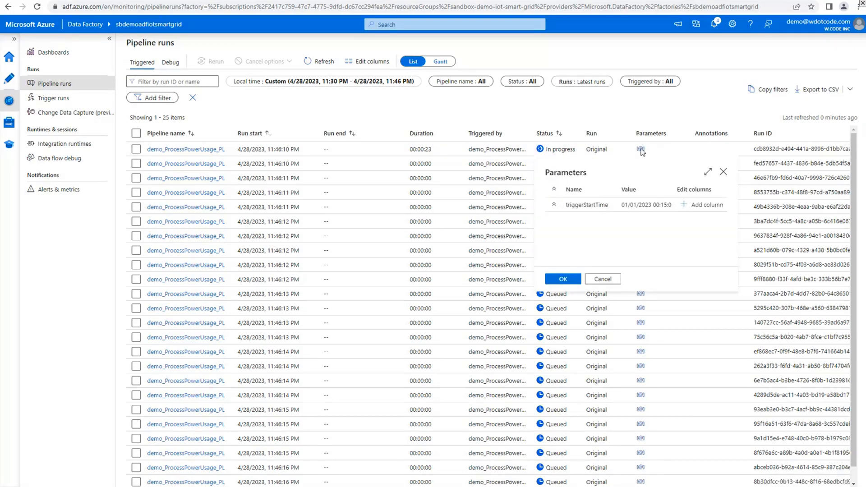
{"action": "left_click", "coordinate": [724, 172]}
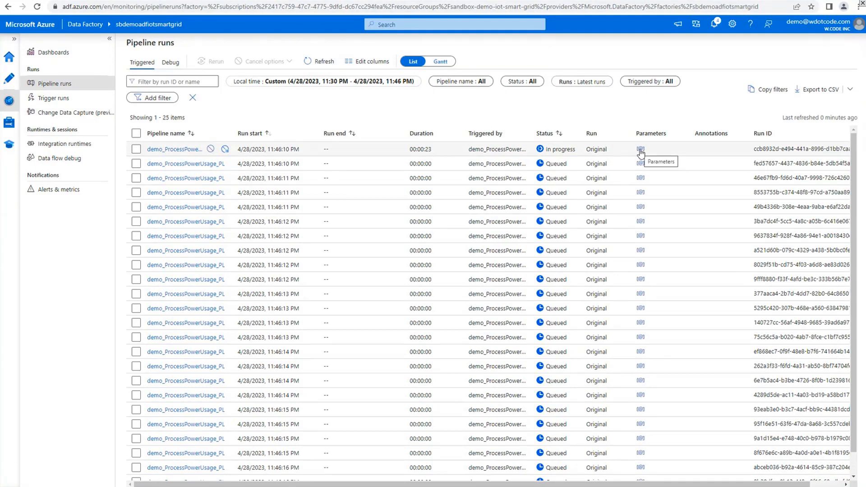
{"action": "left_click", "coordinate": [641, 149]}
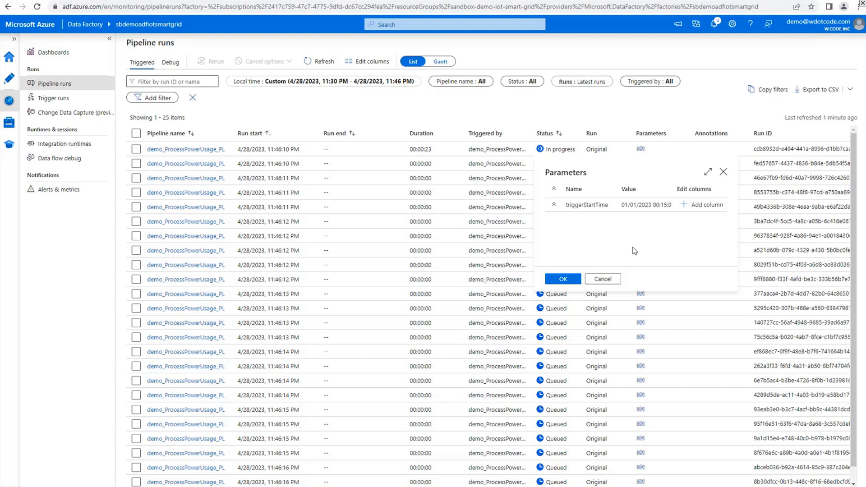
{"action": "left_click", "coordinate": [603, 279]}
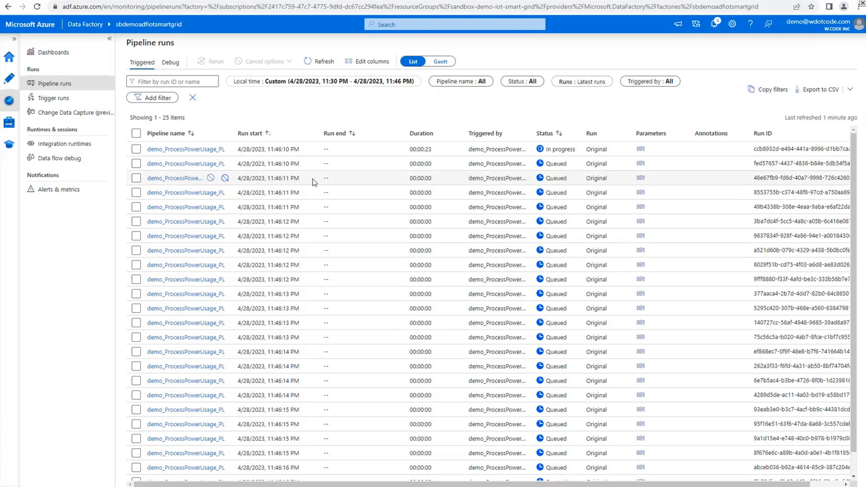
Open the in-progress run's activity list and follow the process data activity's run page link into Databricks
{"action": "left_click", "coordinate": [165, 150]}
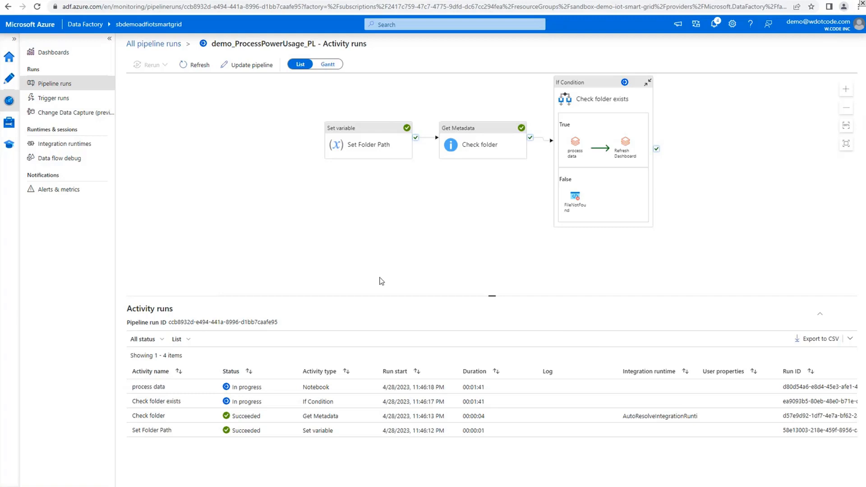
{"action": "left_click_drag", "start_coordinate": [338, 232], "coordinate": [329, 254]}
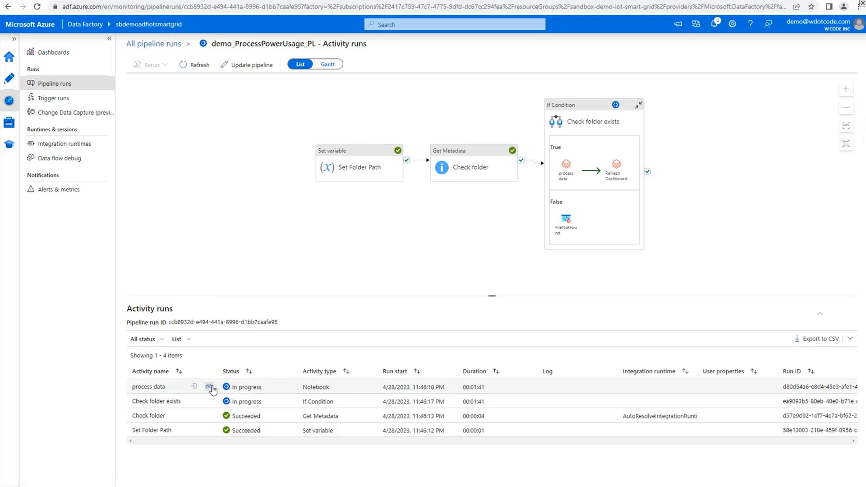
{"action": "left_click", "coordinate": [213, 387]}
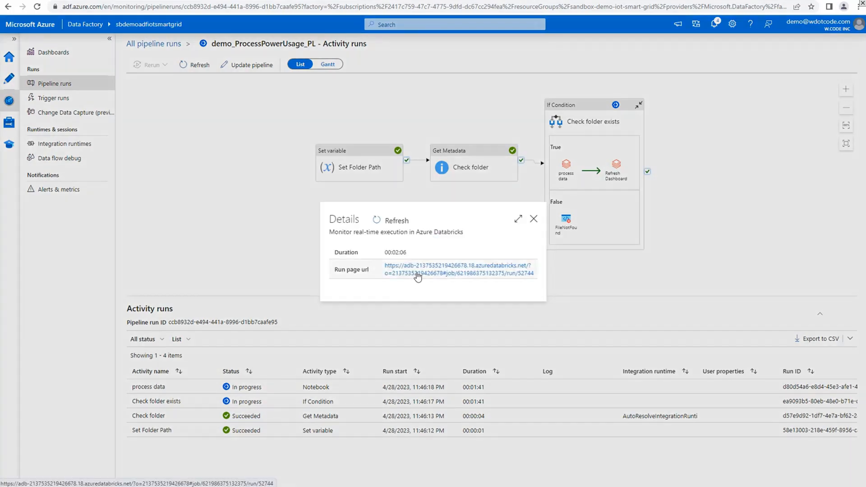
{"action": "left_click", "coordinate": [416, 277]}
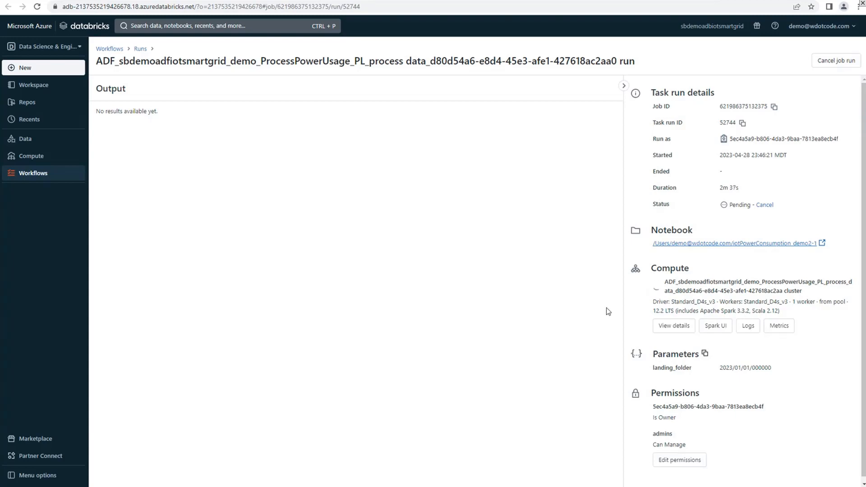
Inspect the landing_folder parameter value in the process data run's details
{"action": "triple_click", "coordinate": [722, 368]}
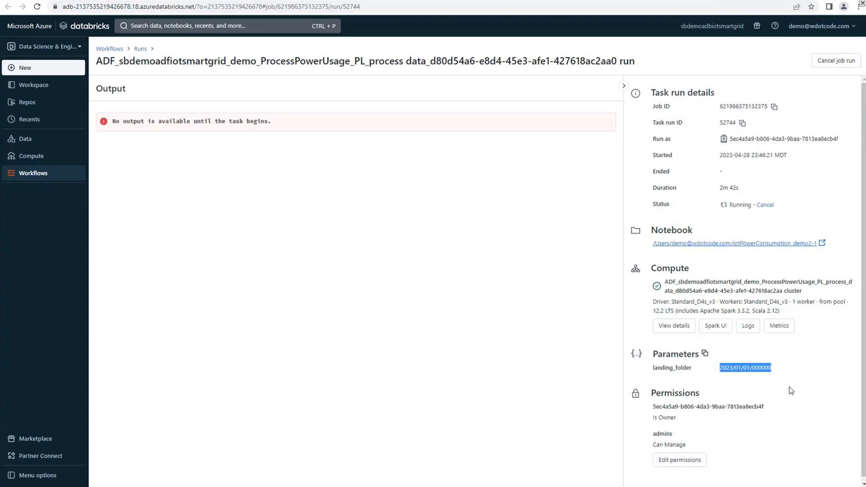
{"action": "left_click", "coordinate": [759, 368]}
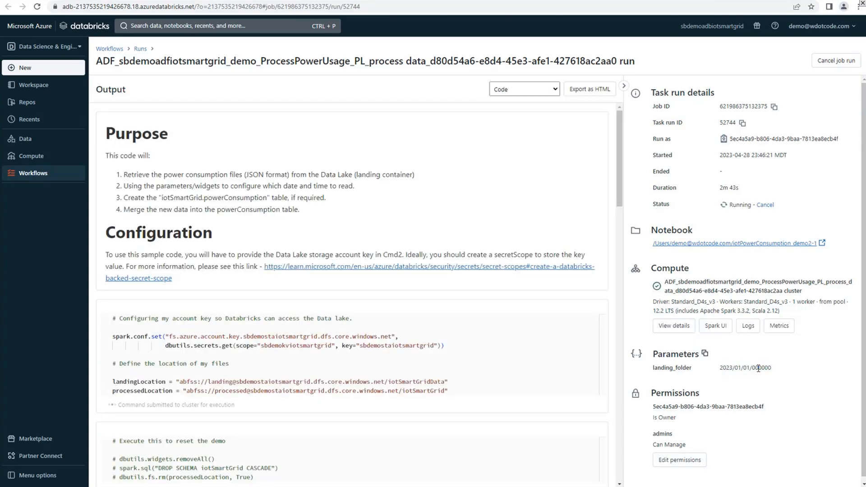
{"action": "left_click_drag", "start_coordinate": [759, 368], "coordinate": [756, 368]}
{"action": "left_click", "coordinate": [765, 369]}
{"action": "left_click", "coordinate": [783, 373]}
Examine the execution progress of the notebook commands in the process data run's output
{"action": "scroll", "coordinate": [564, 351], "scroll_direction": "down", "scroll_amount": 20}
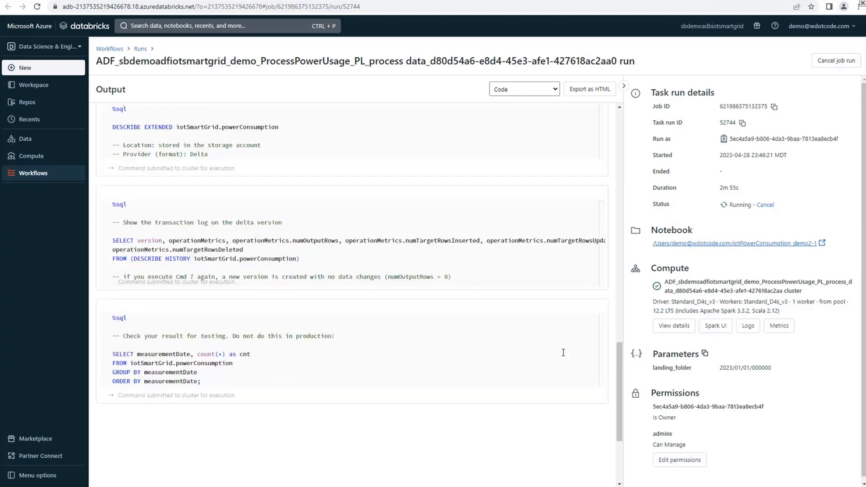
{"action": "scroll", "coordinate": [563, 353], "scroll_direction": "up", "scroll_amount": 5}
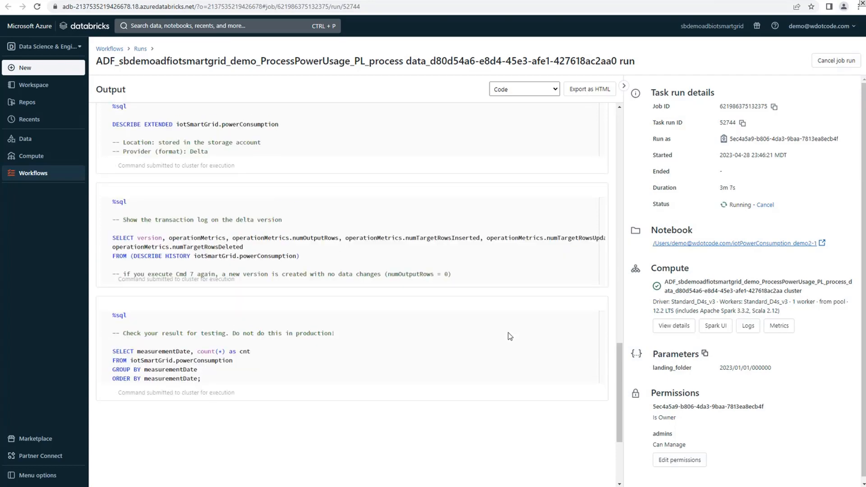
{"action": "scroll", "coordinate": [509, 332], "scroll_direction": "down", "scroll_amount": 15}
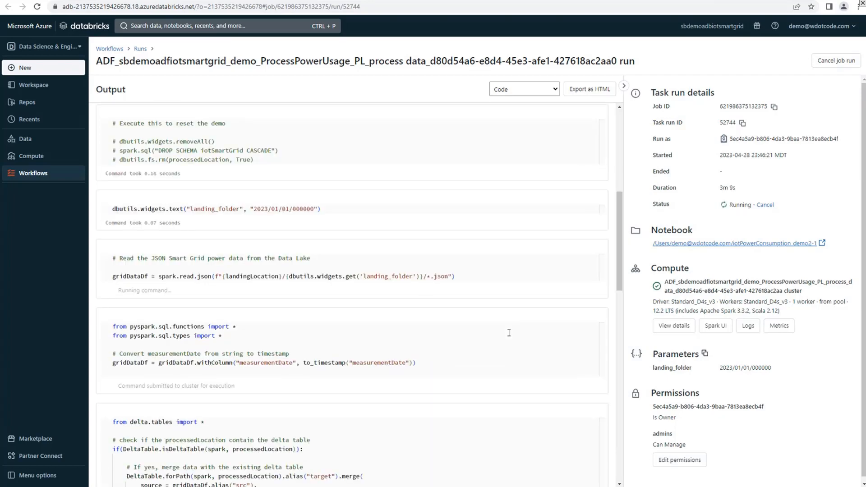
{"action": "scroll", "coordinate": [509, 332], "scroll_direction": "down", "scroll_amount": 8}
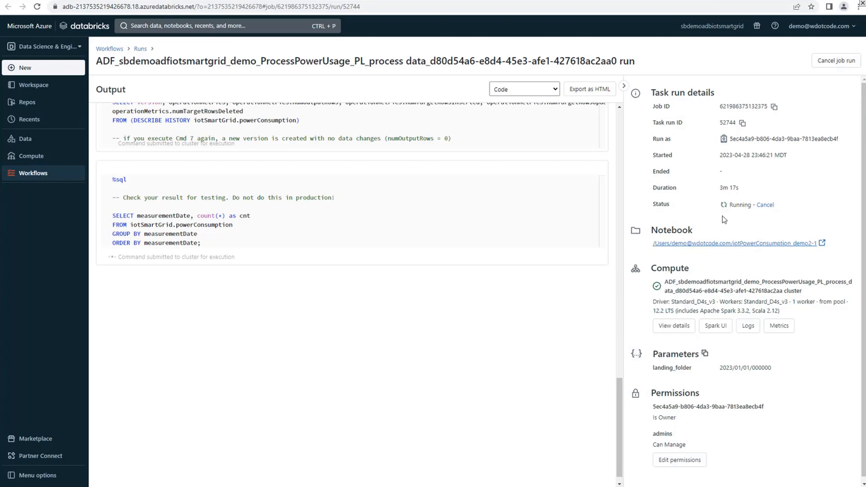
{"action": "scroll", "coordinate": [397, 301], "scroll_direction": "up", "scroll_amount": 15}
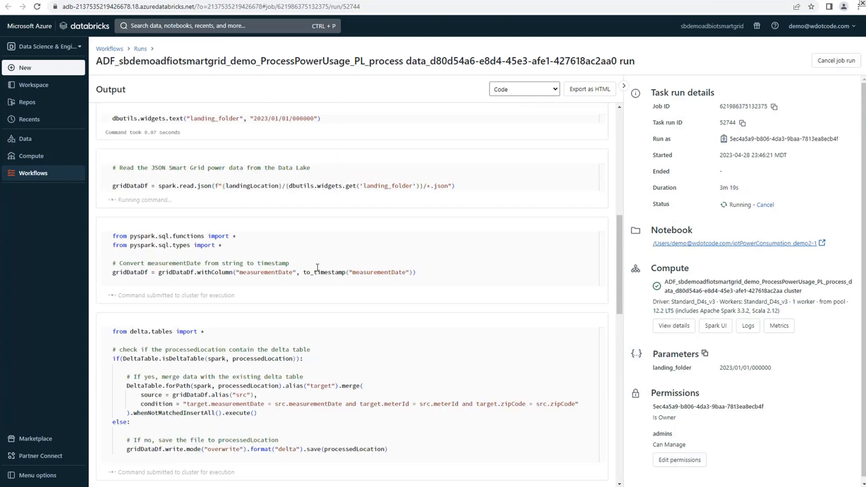
{"action": "double_click", "coordinate": [335, 261]}
{"action": "left_click", "coordinate": [430, 254]}
{"action": "scroll", "coordinate": [437, 300], "scroll_direction": "up", "scroll_amount": 5}
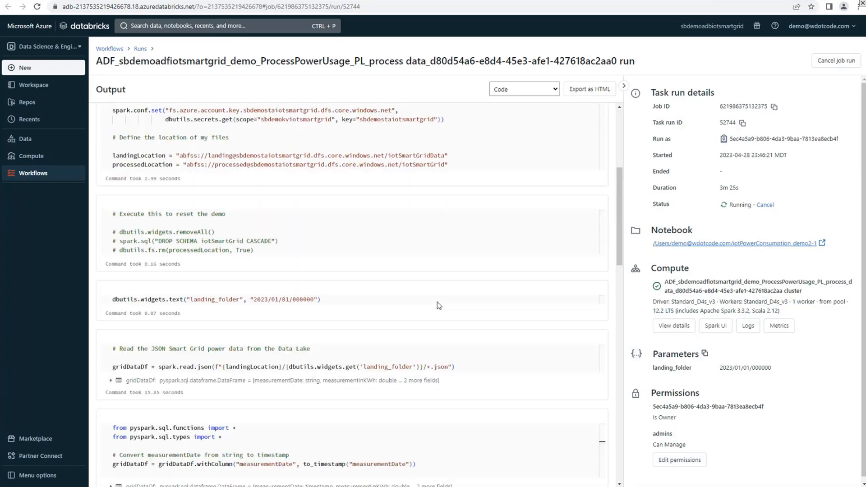
{"action": "scroll", "coordinate": [438, 302], "scroll_direction": "down", "scroll_amount": 4}
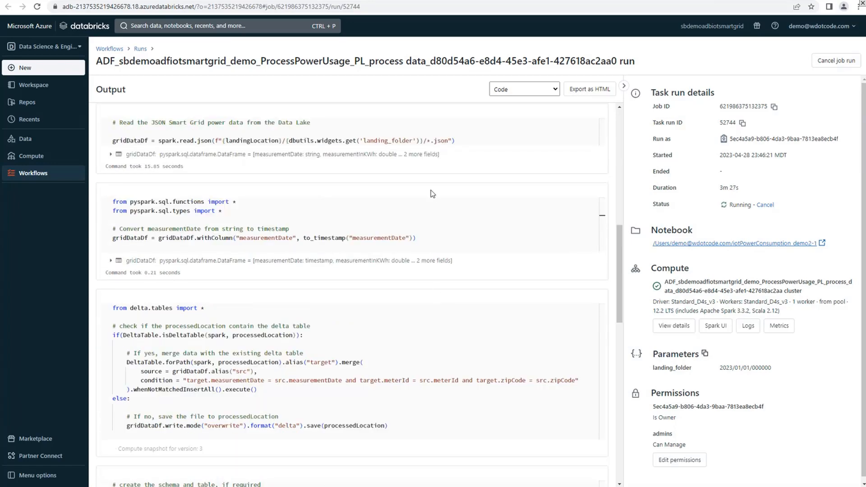
{"action": "scroll", "coordinate": [449, 338], "scroll_direction": "down", "scroll_amount": 6}
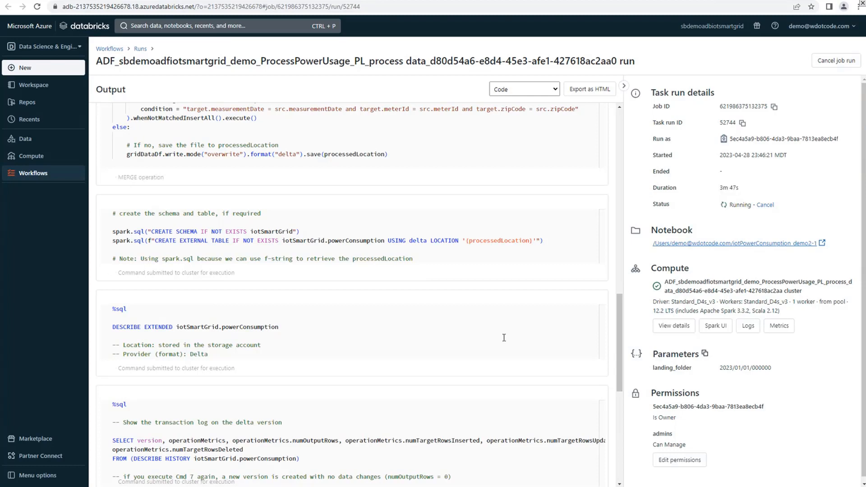
{"action": "scroll", "coordinate": [479, 385], "scroll_direction": "down", "scroll_amount": 5}
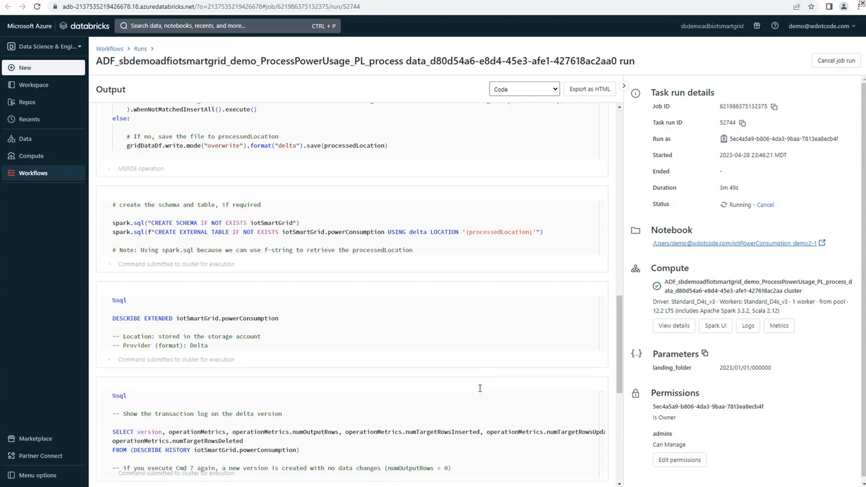
{"action": "scroll", "coordinate": [481, 393], "scroll_direction": "down", "scroll_amount": 2}
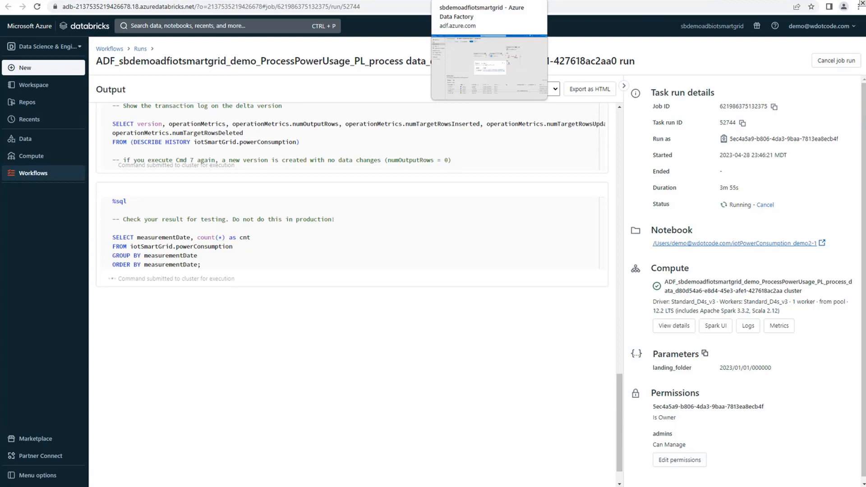
Switch back to Data Factory, close the activity details and refresh the demo_ProcessPowerUsage_PL activity runs
{"action": "left_click", "coordinate": [490, 1]}
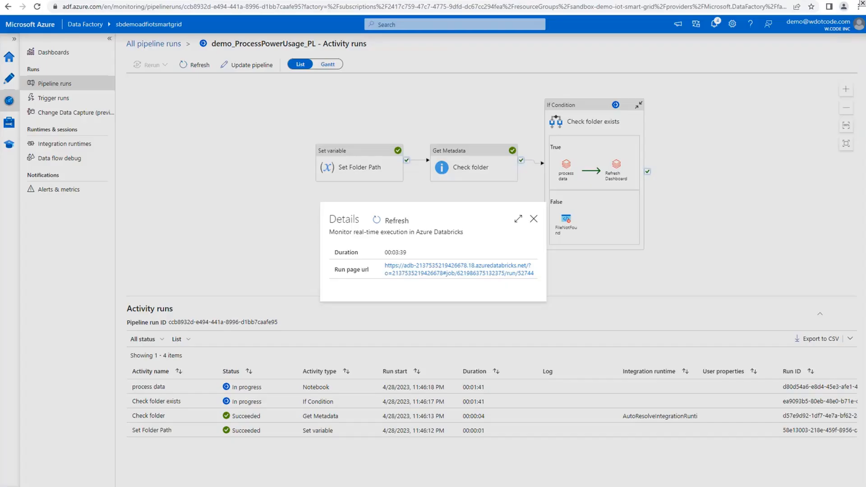
{"action": "left_click", "coordinate": [535, 220]}
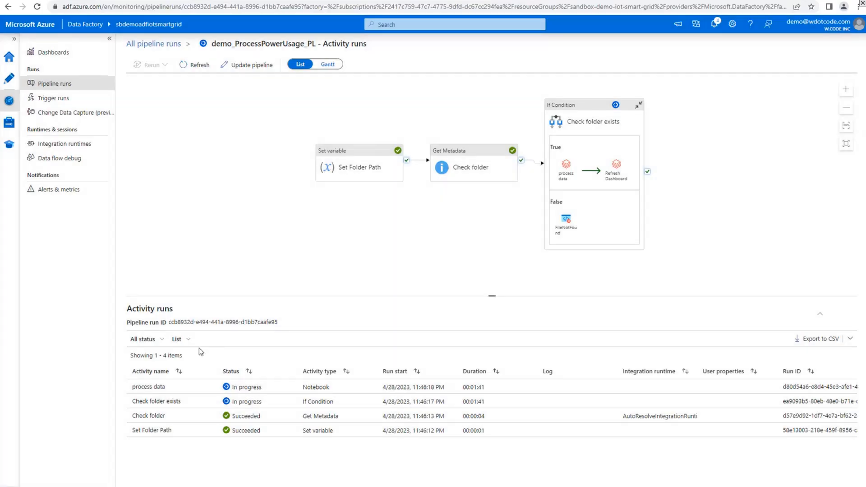
{"action": "left_click", "coordinate": [630, 149]}
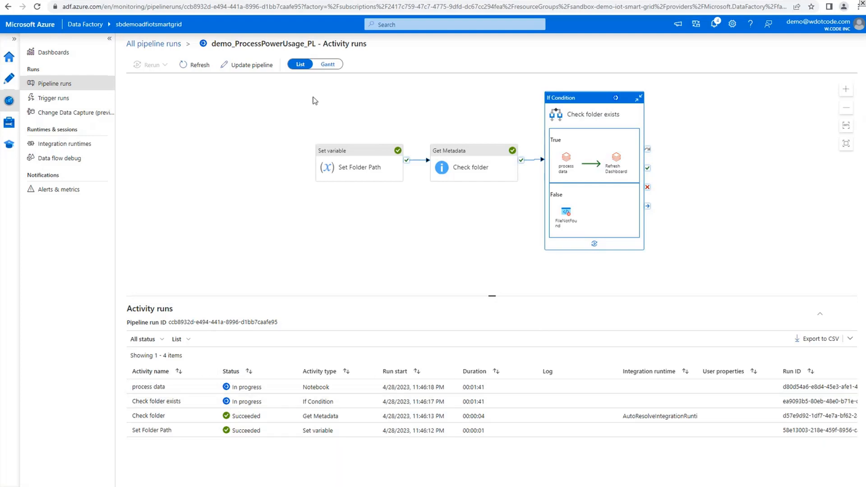
{"action": "left_click", "coordinate": [197, 69]}
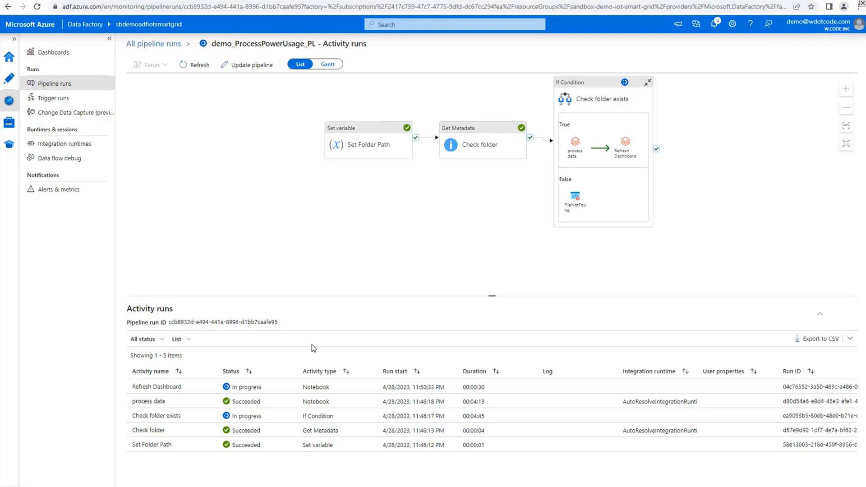
Switch to the process data run in Databricks and examine the row metrics in its Delta transaction log table
{"action": "mouse_move", "coordinate": [207, 391]}
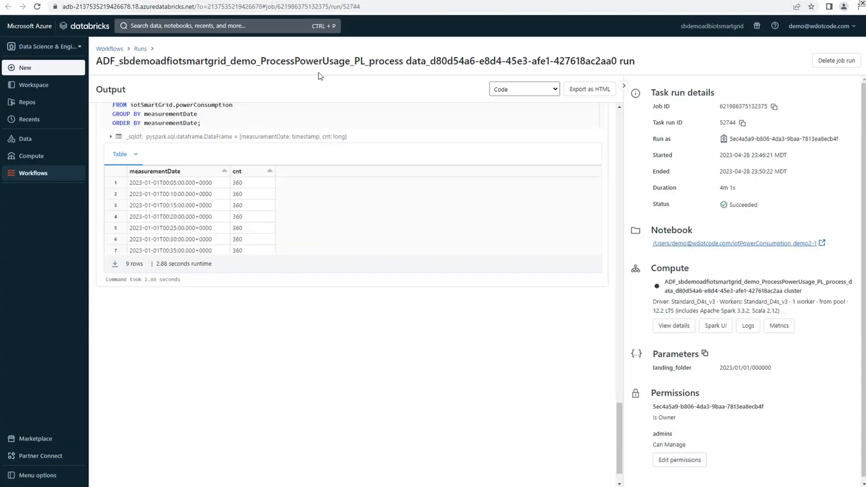
{"action": "scroll", "coordinate": [347, 341], "scroll_direction": "up", "scroll_amount": 5}
{"action": "scroll", "coordinate": [316, 342], "scroll_direction": "up", "scroll_amount": 3}
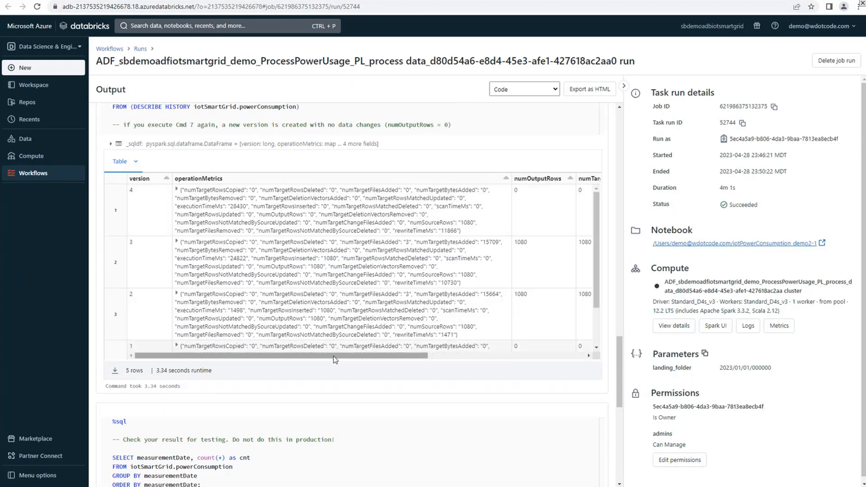
{"action": "left_click_drag", "start_coordinate": [334, 356], "coordinate": [539, 330]}
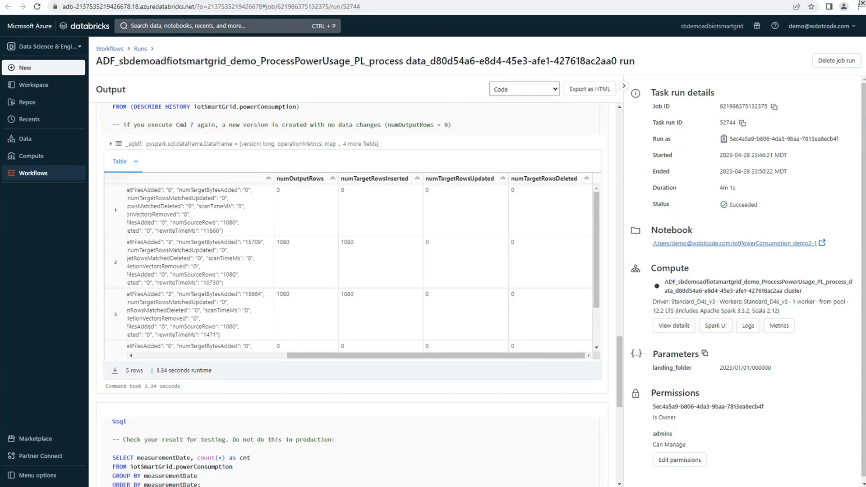
Open the iotPowerConsumption_demo2-2 notebook from the demo user's workspace folder and switch its view
{"action": "left_click", "coordinate": [28, 86]}
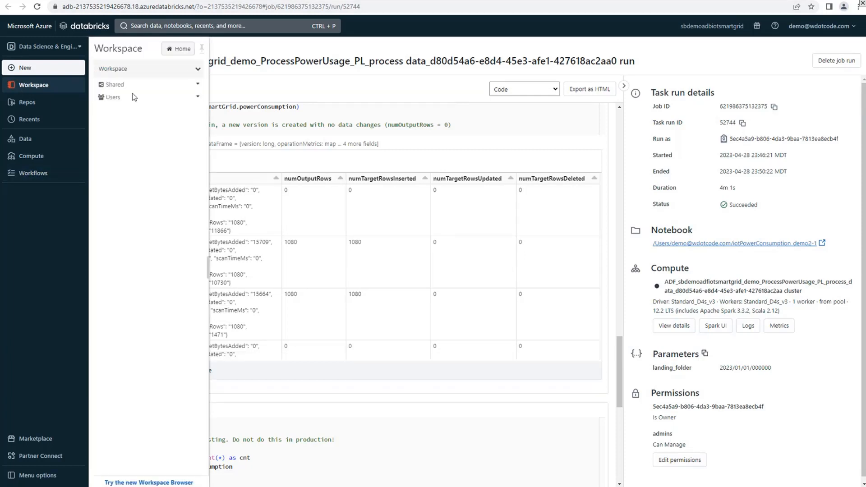
{"action": "left_click", "coordinate": [161, 85]}
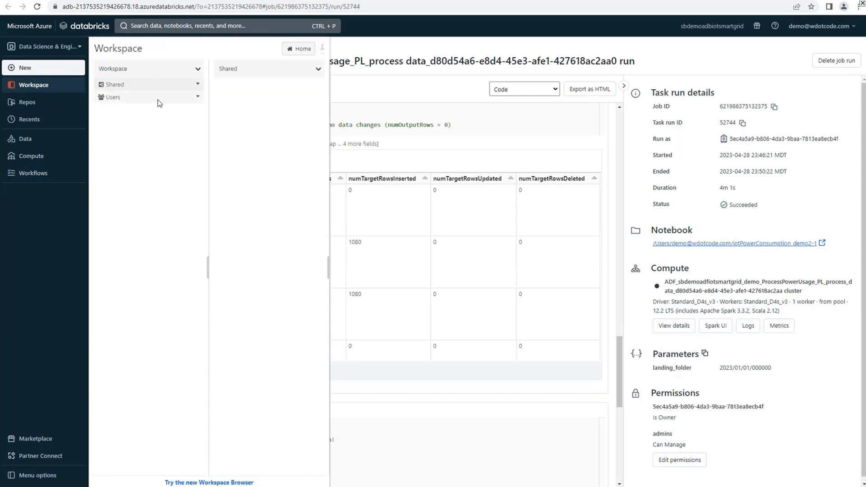
{"action": "left_click", "coordinate": [158, 101]}
{"action": "left_click", "coordinate": [260, 89]}
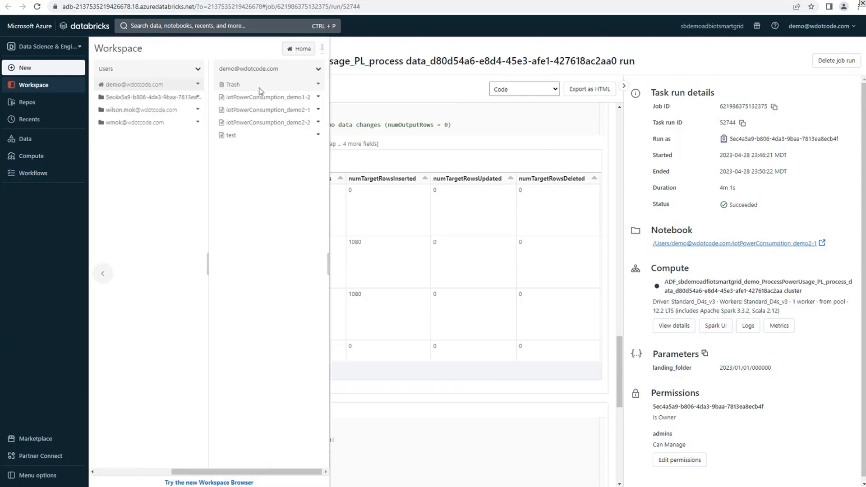
{"action": "left_click", "coordinate": [256, 123]}
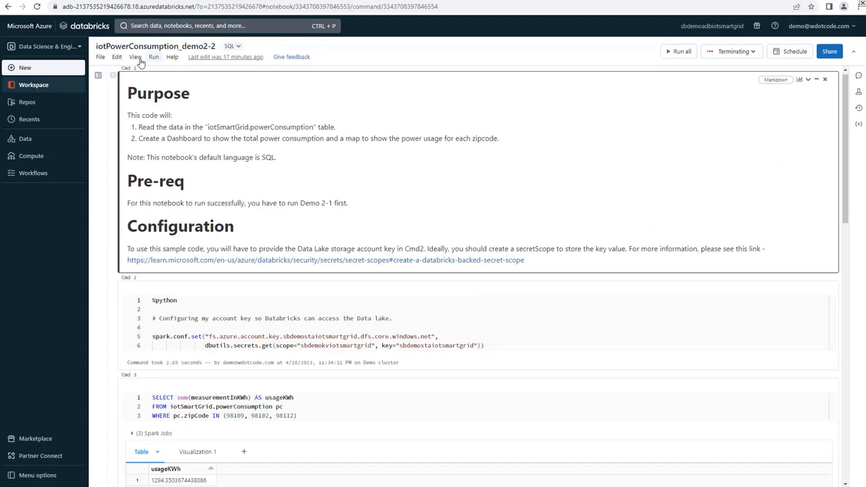
{"action": "left_click", "coordinate": [135, 58]}
{"action": "left_click", "coordinate": [131, 427]}
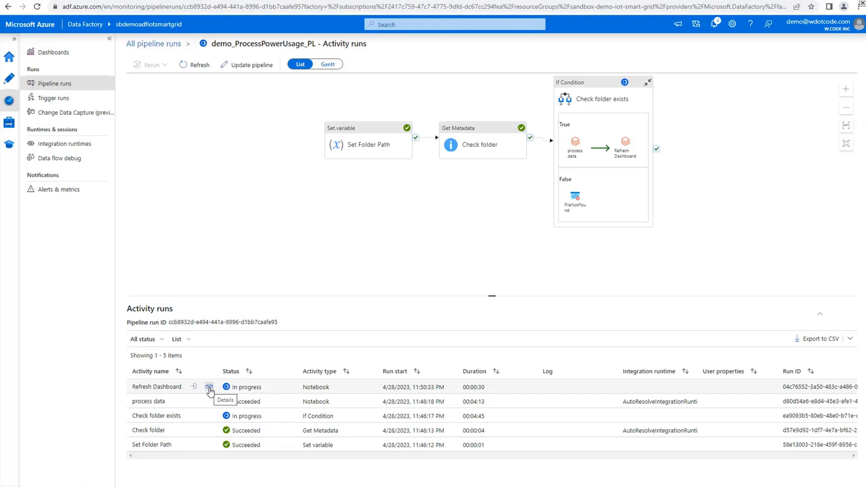
From the Data Factory activity runs, open the Refresh Dashboard activity's Databricks run page and review its output
{"action": "left_click", "coordinate": [209, 388]}
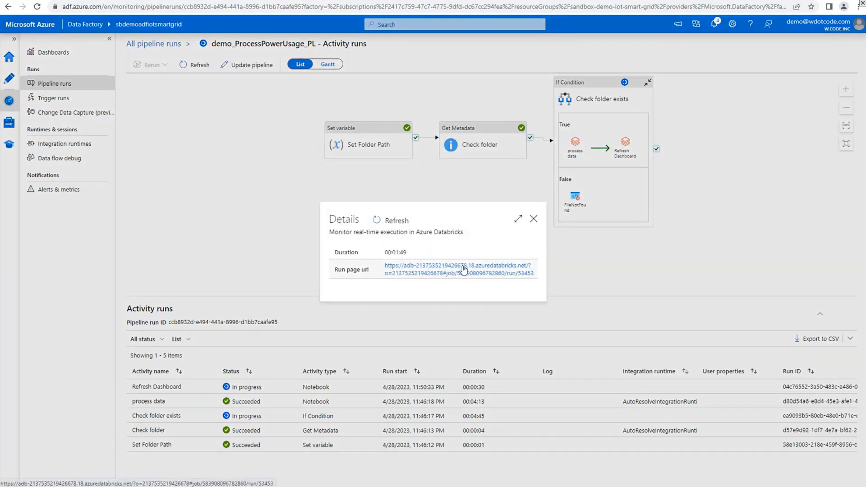
{"action": "left_click", "coordinate": [463, 270]}
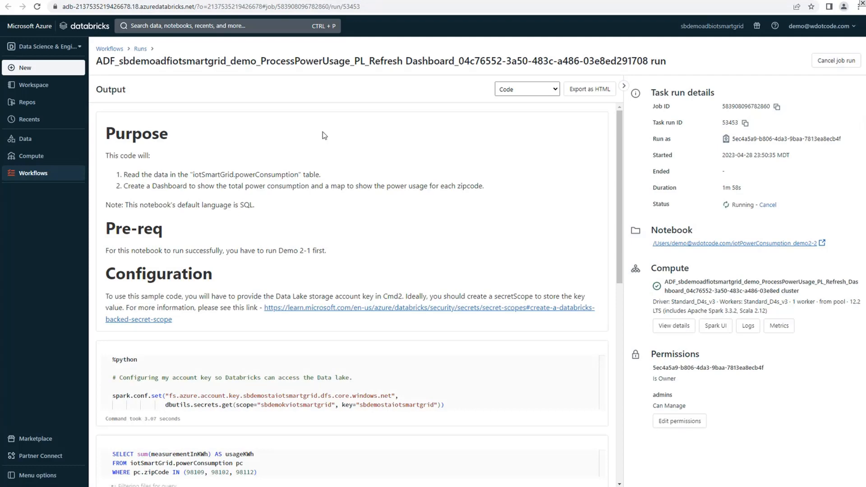
{"action": "scroll", "coordinate": [490, 318], "scroll_direction": "down", "scroll_amount": 3}
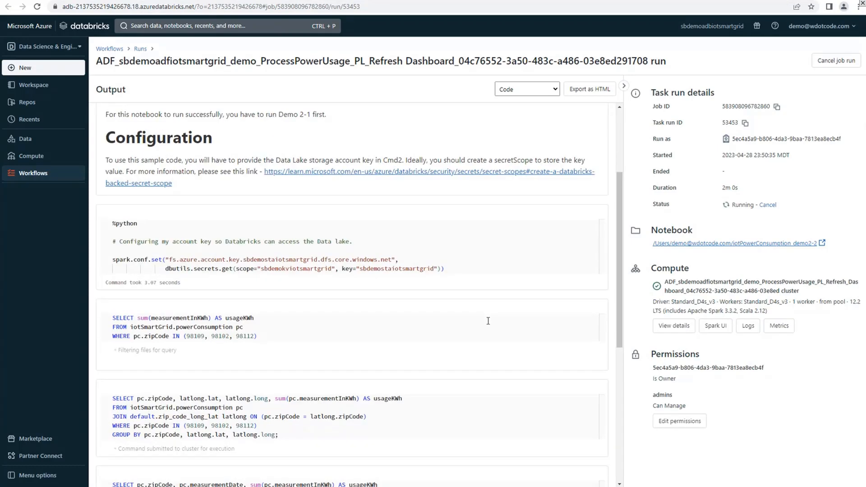
Switch the Refresh Dashboard run's output to the Demo 2 dashboard and look through its visualizations
{"action": "scroll", "coordinate": [489, 323], "scroll_direction": "down", "scroll_amount": 5}
{"action": "scroll", "coordinate": [489, 323], "scroll_direction": "up", "scroll_amount": 8}
{"action": "left_click", "coordinate": [521, 90]}
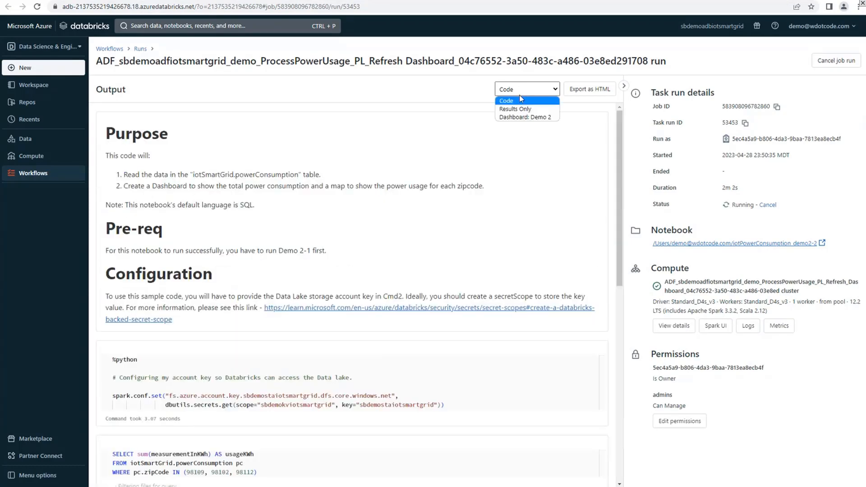
{"action": "left_click", "coordinate": [526, 118]}
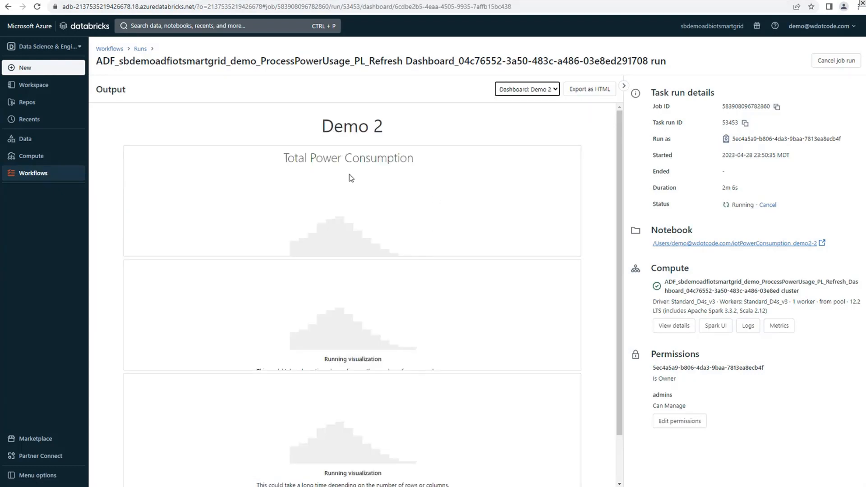
{"action": "scroll", "coordinate": [373, 235], "scroll_direction": "down", "scroll_amount": 1}
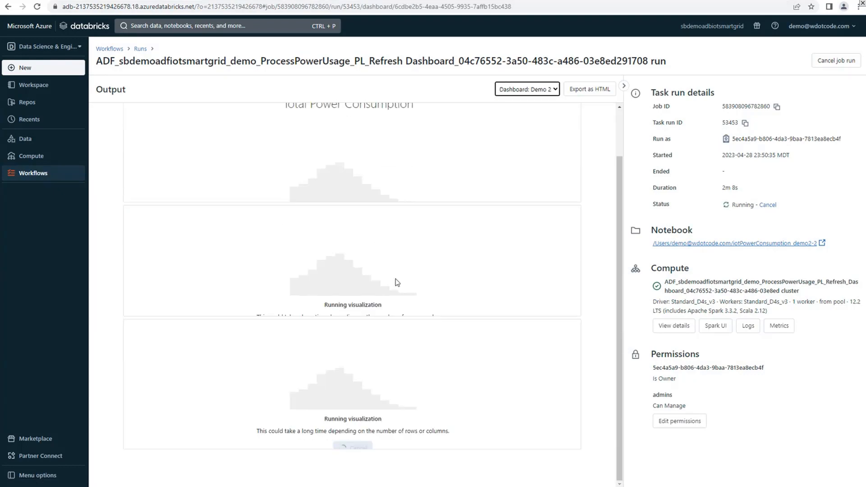
{"action": "scroll", "coordinate": [397, 280], "scroll_direction": "up", "scroll_amount": 1}
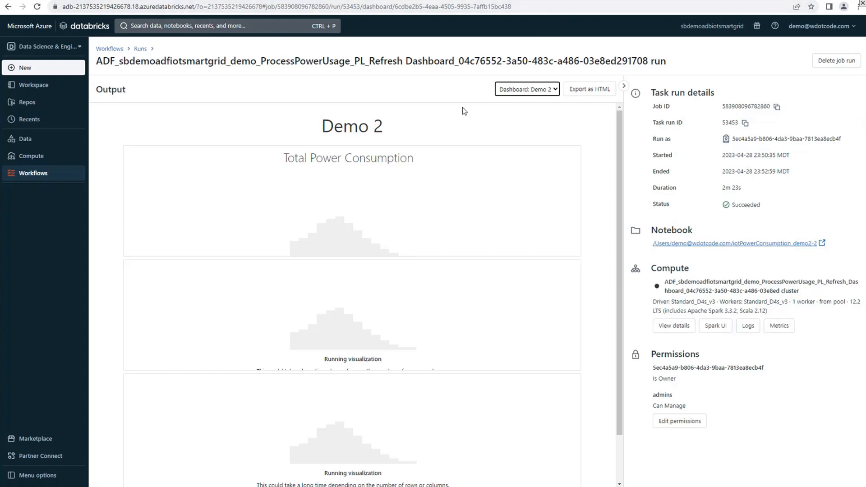
Reopen the Refresh Dashboard run page from the Data Factory activity details and review its output as the Demo 2 dashboard
{"action": "left_click", "coordinate": [395, 230]}
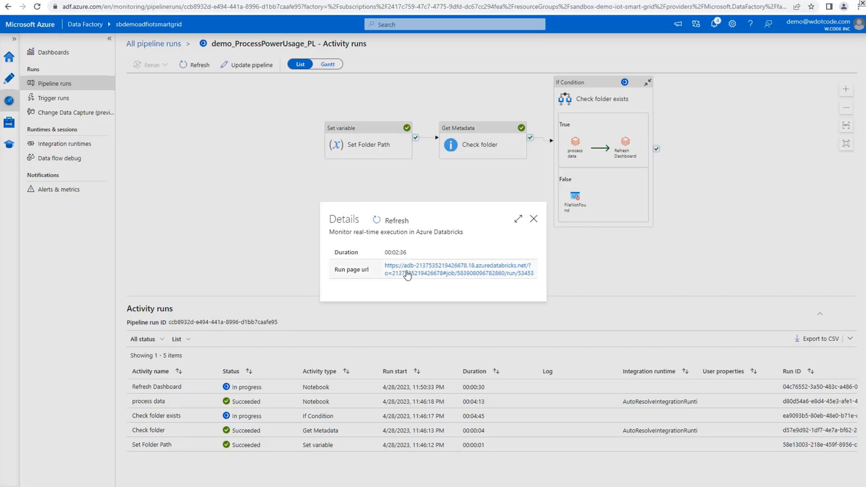
{"action": "left_click", "coordinate": [564, 271]}
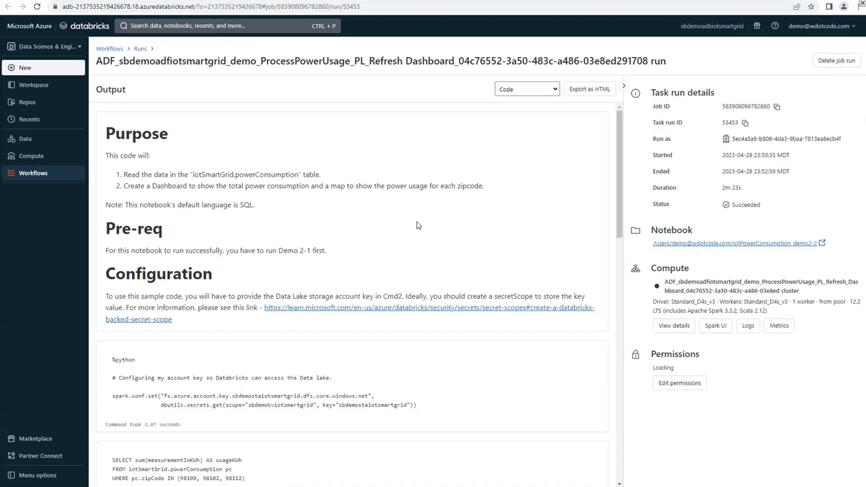
{"action": "left_click", "coordinate": [532, 89]}
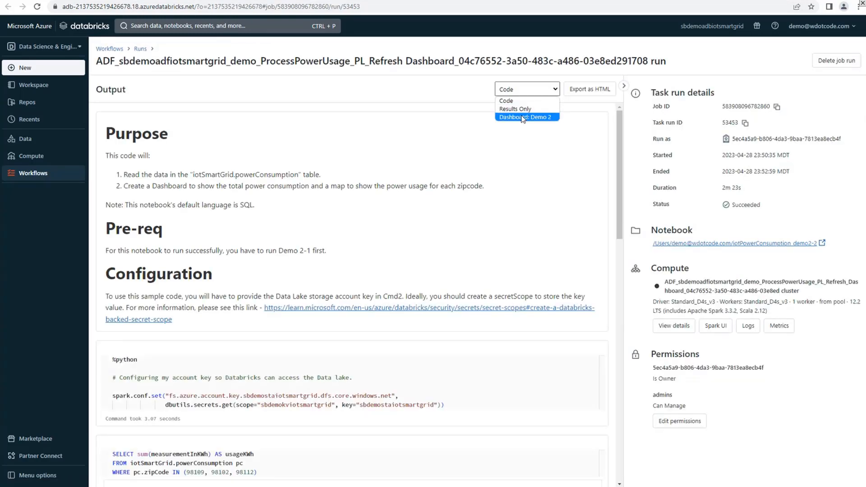
{"action": "left_click", "coordinate": [523, 118]}
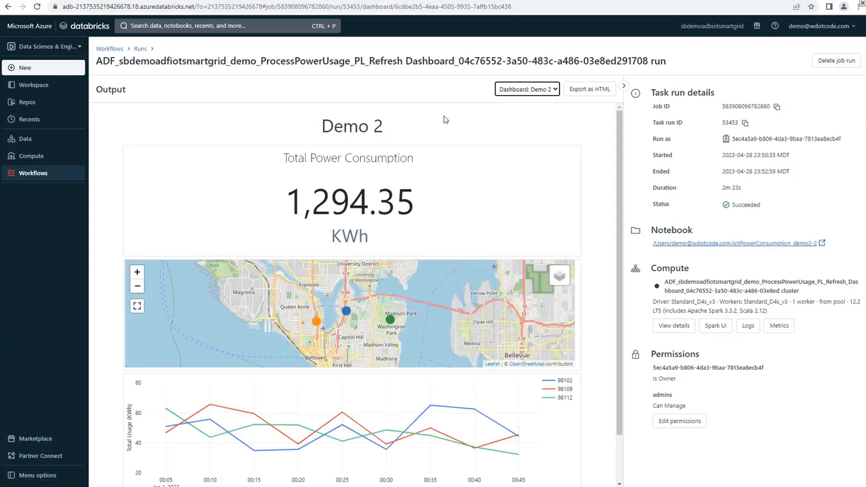
{"action": "scroll", "coordinate": [589, 294], "scroll_direction": "down", "scroll_amount": 1}
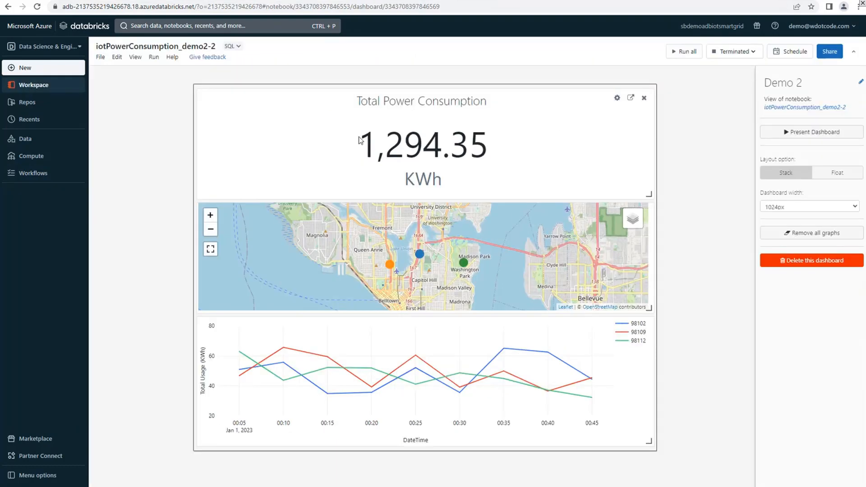
In the iotPowerConsumption_demo2-2 notebook, clear all cell outputs from the Standard view and switch back to the Demo 2 dashboard
{"action": "left_click", "coordinate": [152, 59]}
{"action": "left_click", "coordinate": [135, 57]}
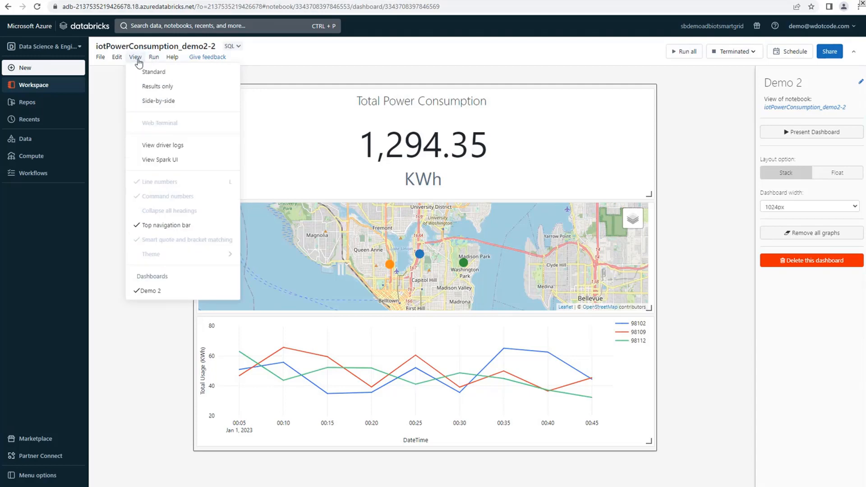
{"action": "left_click", "coordinate": [151, 72]}
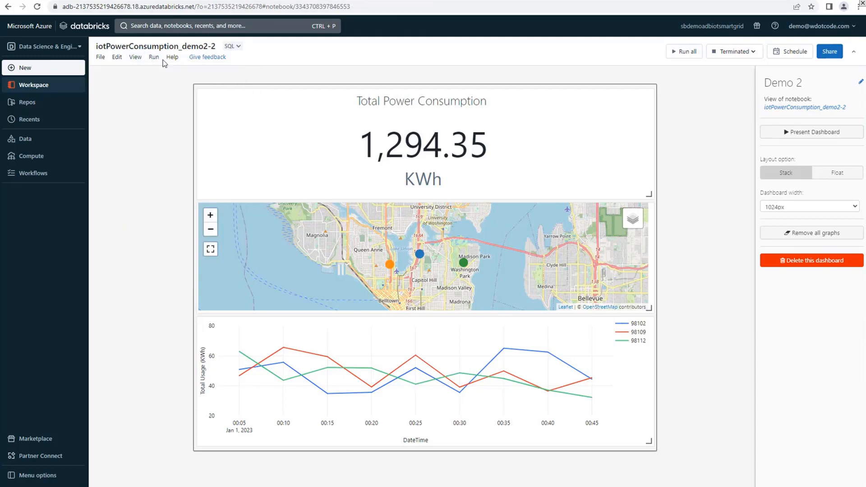
{"action": "left_click", "coordinate": [154, 59]}
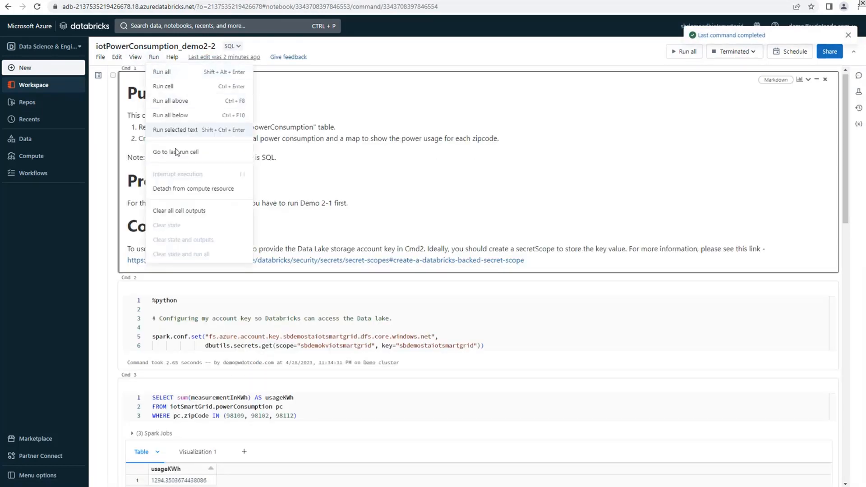
{"action": "left_click", "coordinate": [191, 211]}
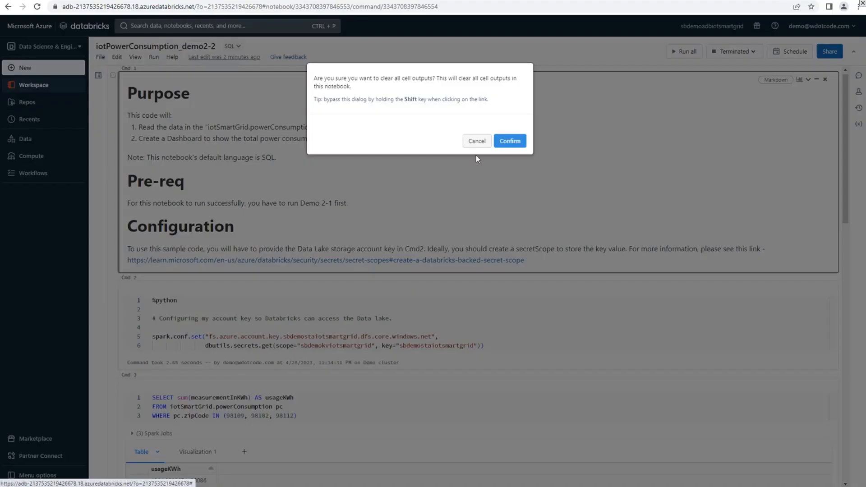
{"action": "left_click", "coordinate": [508, 143]}
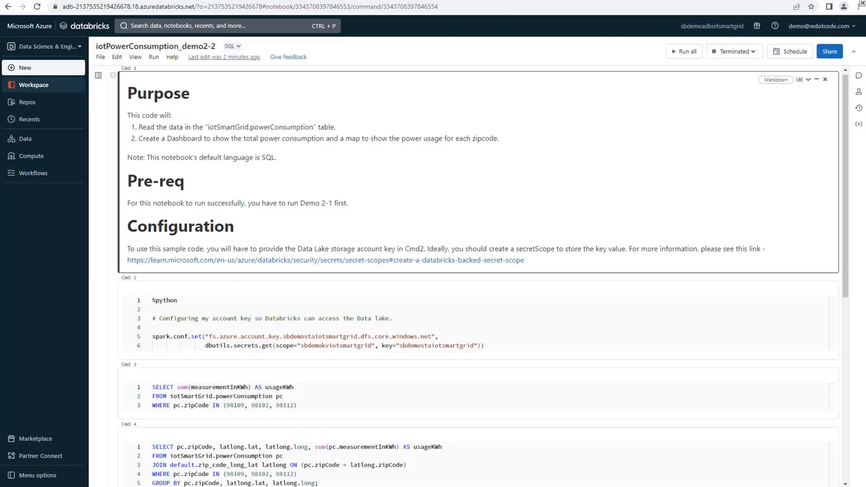
{"action": "left_click", "coordinate": [136, 57]}
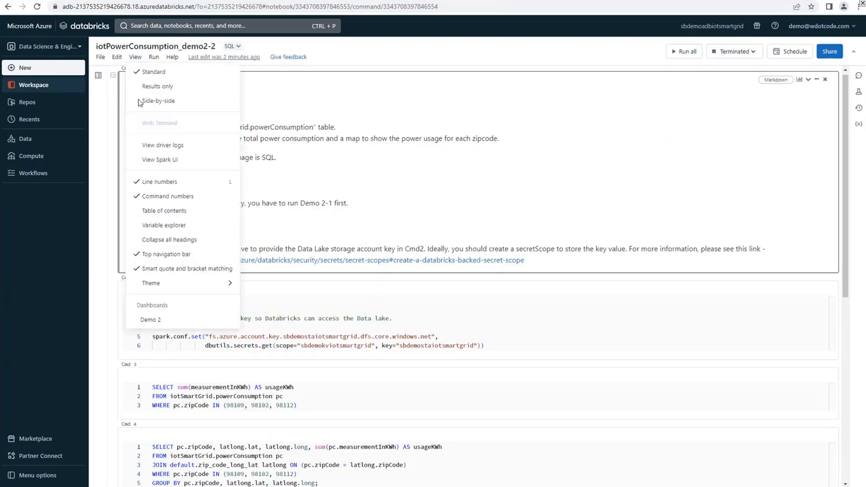
{"action": "left_click", "coordinate": [192, 322]}
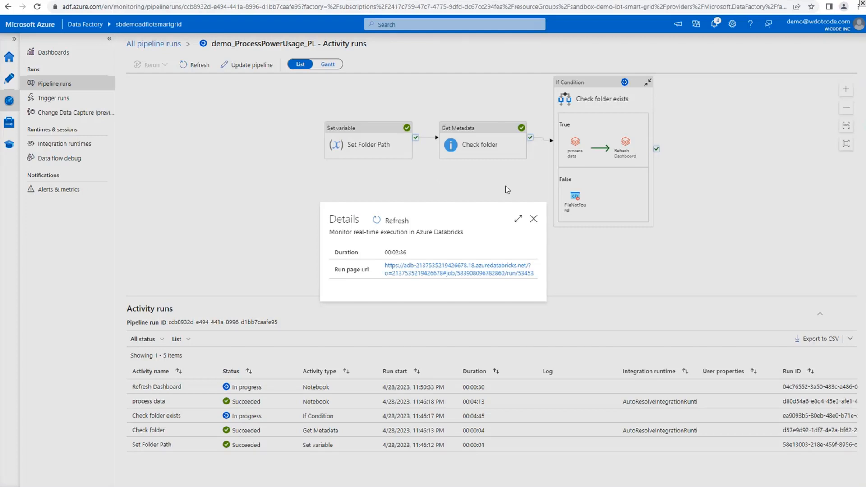
Switch to Data Factory, close the activity details, return to all pipeline runs and refresh the list
{"action": "left_click", "coordinate": [534, 218]}
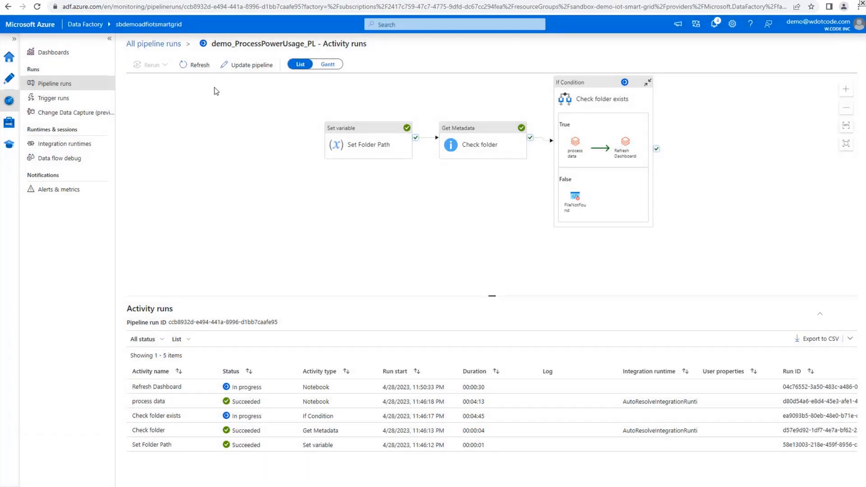
{"action": "left_click", "coordinate": [171, 43]}
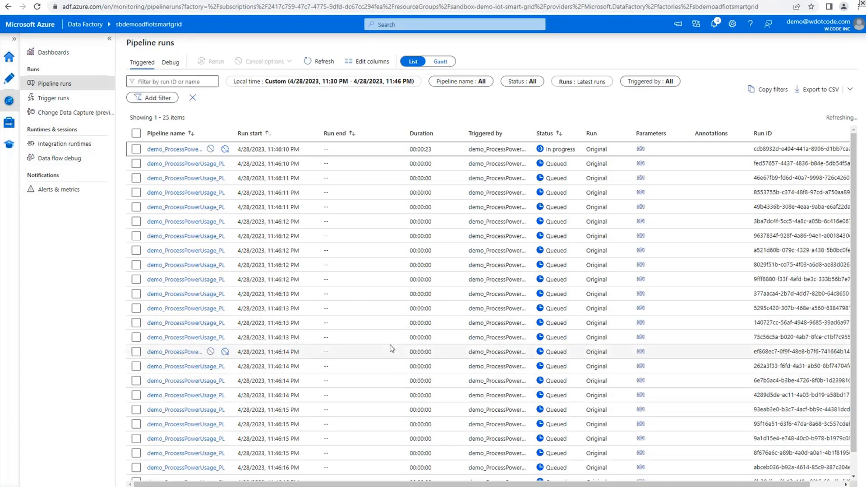
{"action": "left_click", "coordinate": [321, 61]}
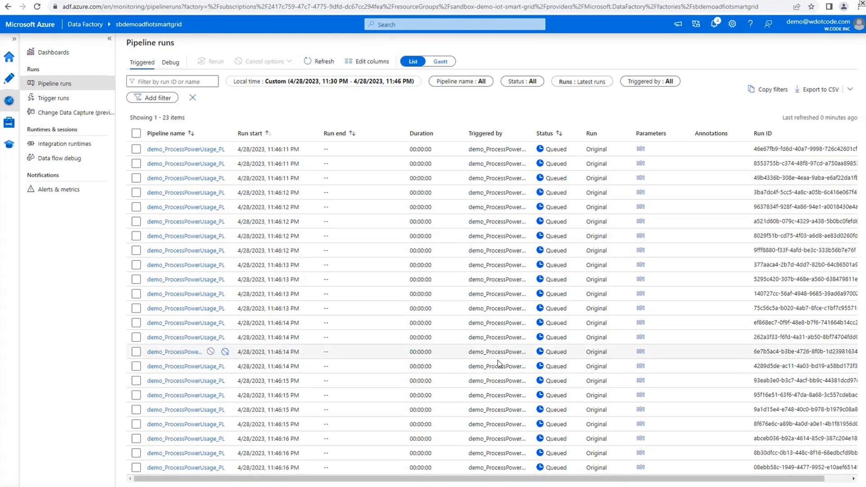
Set the end of the pipeline runs' custom local time filter to 11:54 PM on 4/28/2023
{"action": "left_click", "coordinate": [328, 85]}
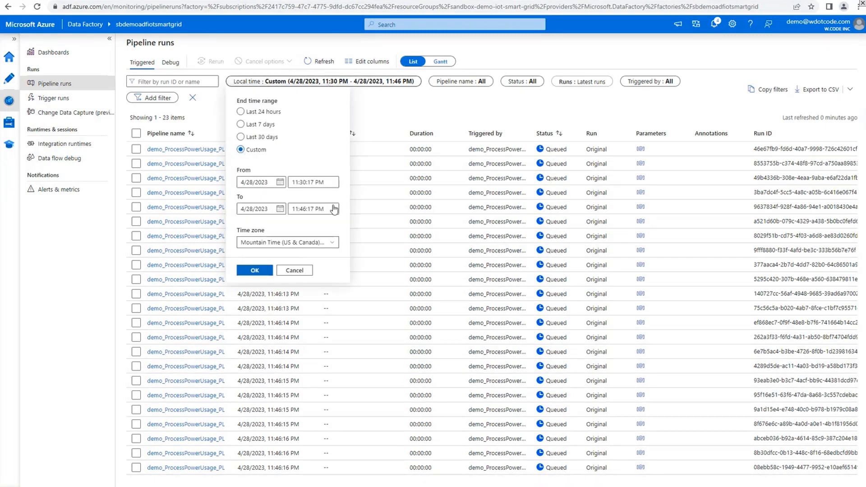
{"action": "left_click", "coordinate": [307, 209]}
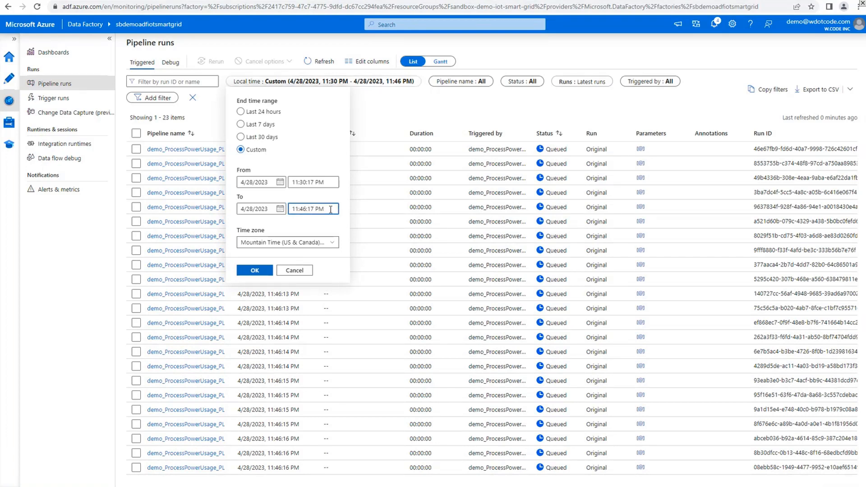
{"action": "key", "text": "BackSpace"}
{"action": "key", "text": "BackSpace"}
{"action": "type", "text": "54"}
{"action": "left_click", "coordinate": [264, 270]}
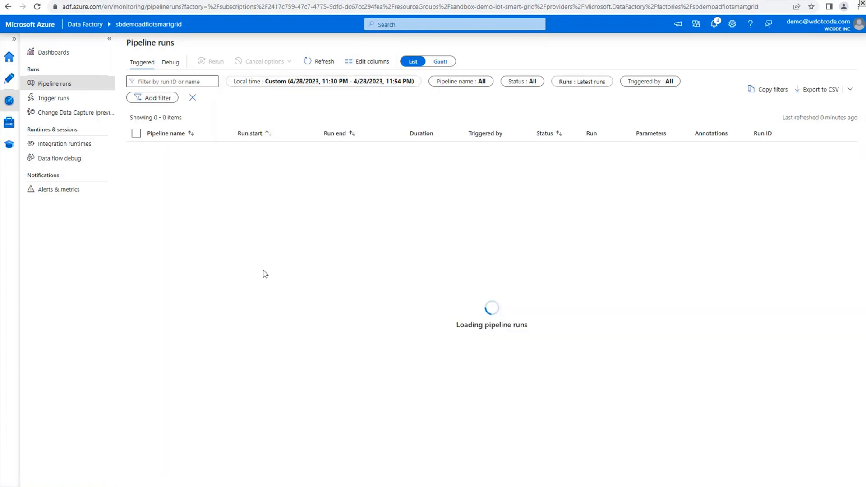